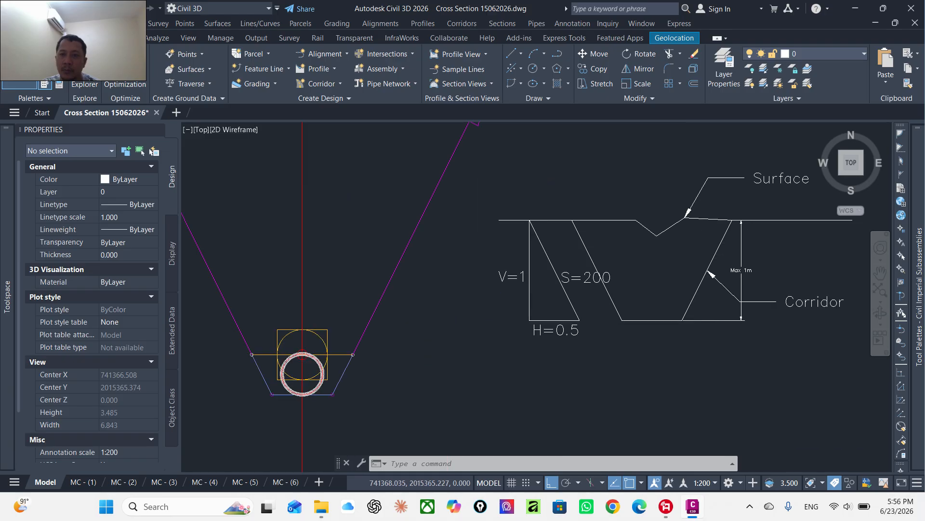
- Add a linear dimension to the bottom width of the trench sketch, placed below the bottom line
type("d")
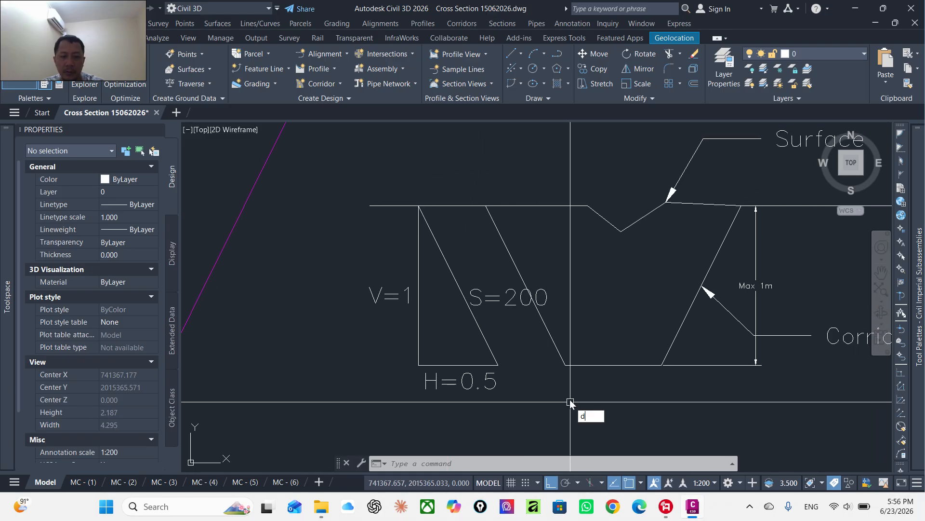
type("li")
key("Return")
left_click(566, 365)
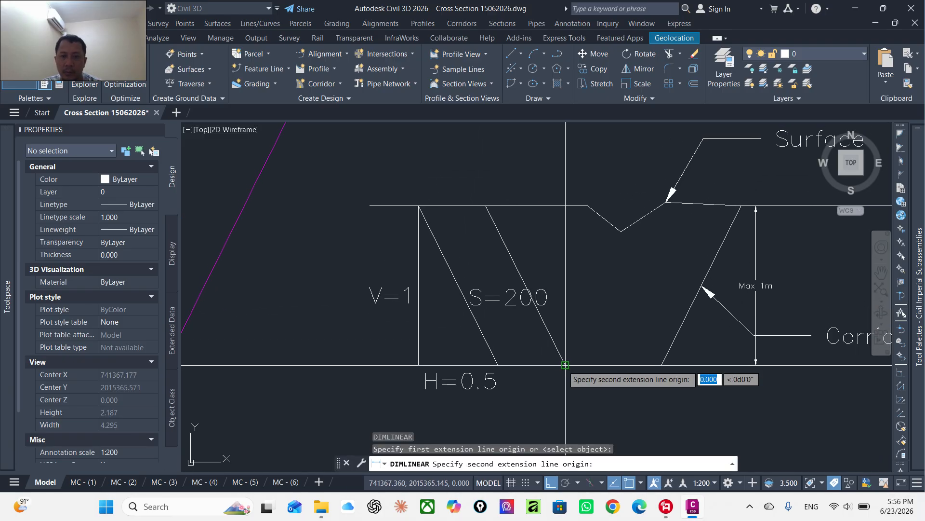
left_click(661, 364)
scroll(629, 357, "up", 4)
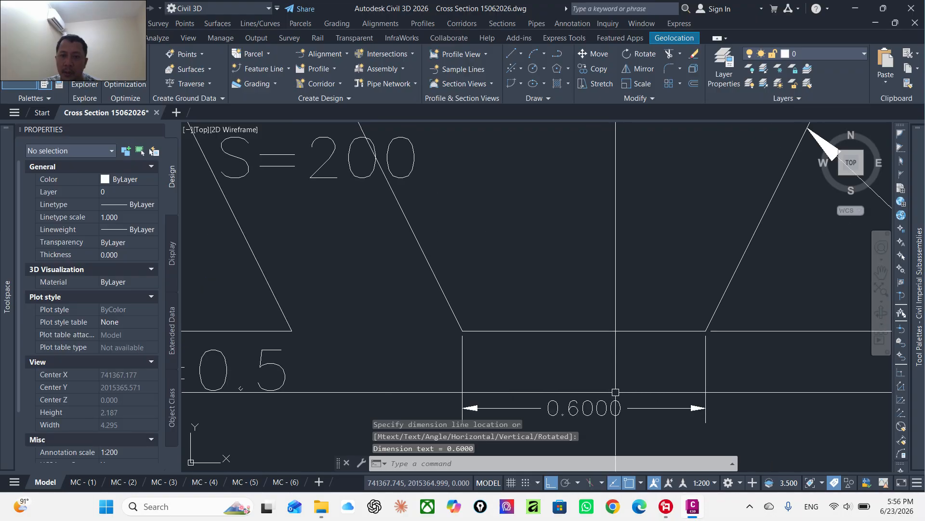
scroll(574, 333, "down", 3)
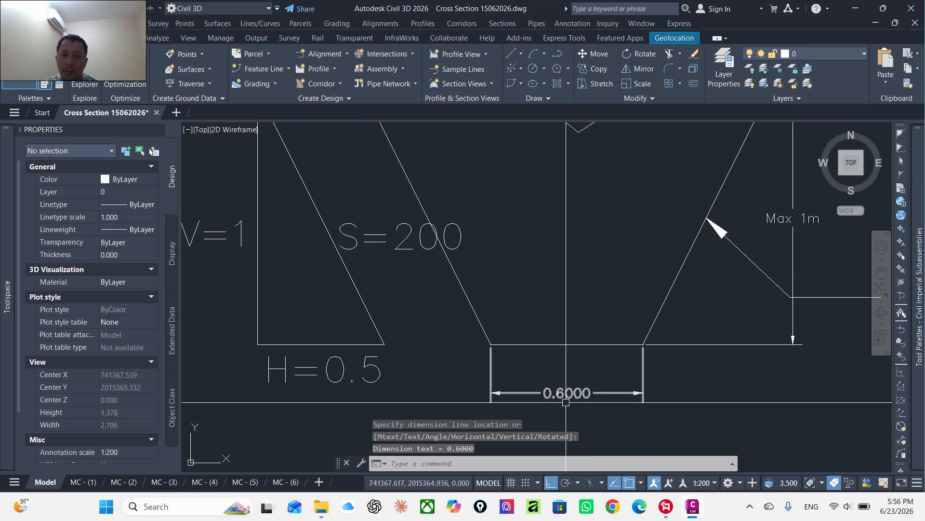
scroll(646, 366, "down", 2)
- Draw a pipe circle with a radius of 0.2 inside the trench sketch, above its bottom line
middle_click_drag(622, 393, 595, 350)
type("c")
key("Return")
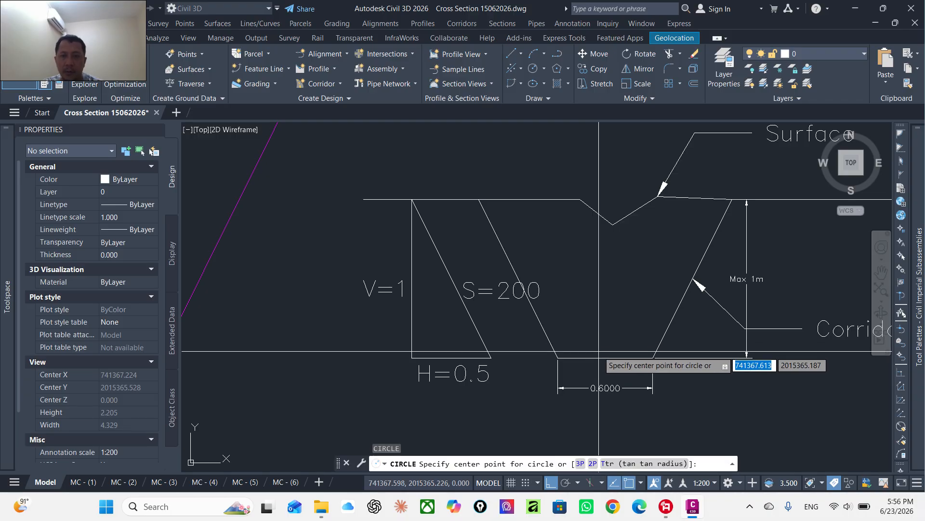
left_click(605, 305)
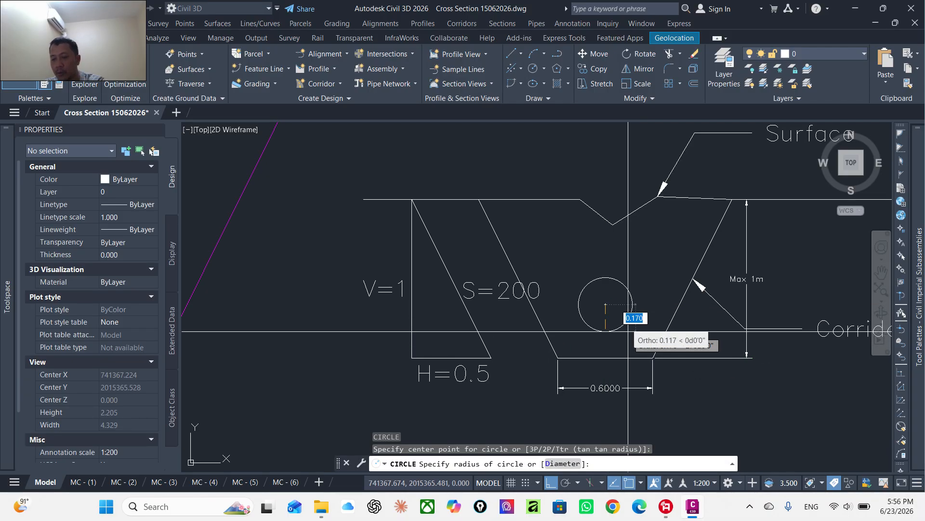
key("Return")
left_click(625, 331)
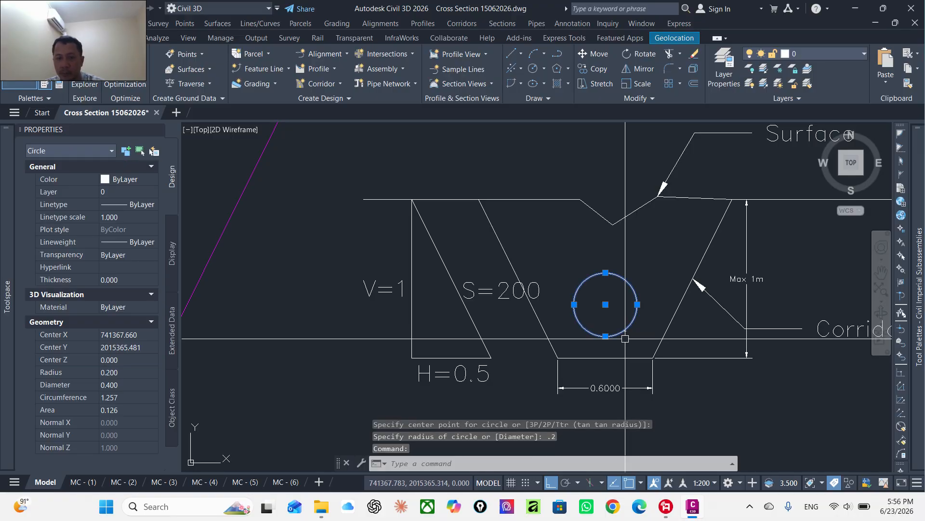
- Offset the pipe circle outward by 0.005 to form the pipe wall
middle_click_drag(626, 339, 631, 351)
type("o")
key("Return")
type(".")
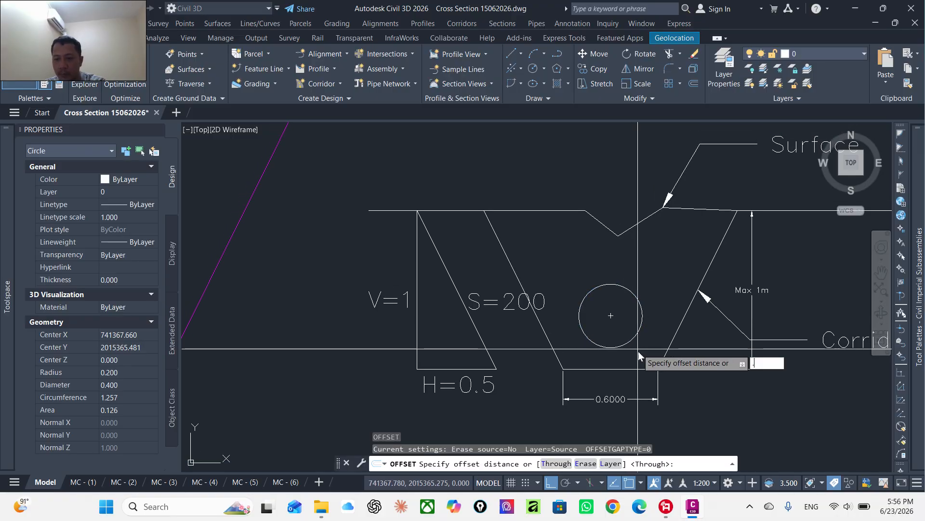
type("005")
key("Return")
left_click(631, 340)
left_click(629, 348)
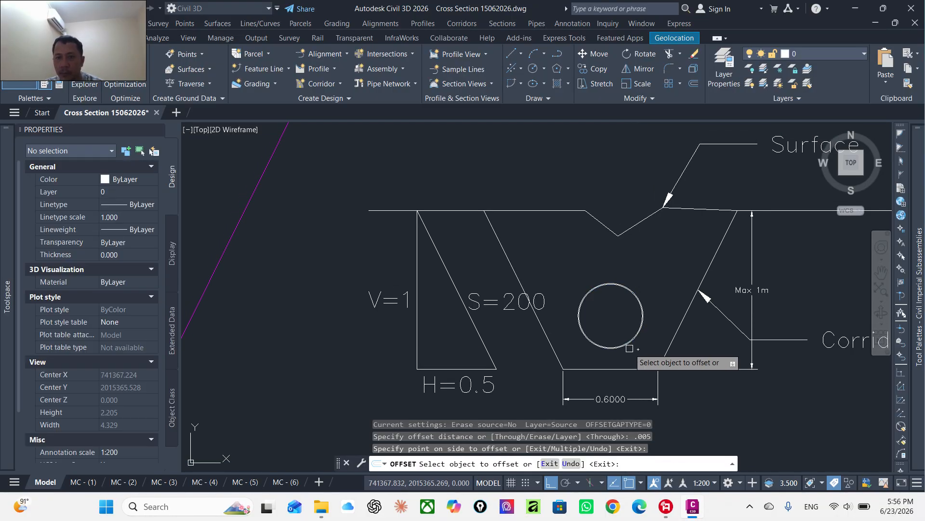
middle_click_drag(630, 348, 603, 304)
key("Escape")
- Move both pipe circles by their bottom point so they rest on the middle of the trench's bottom line
left_click(616, 330)
left_click(602, 311)
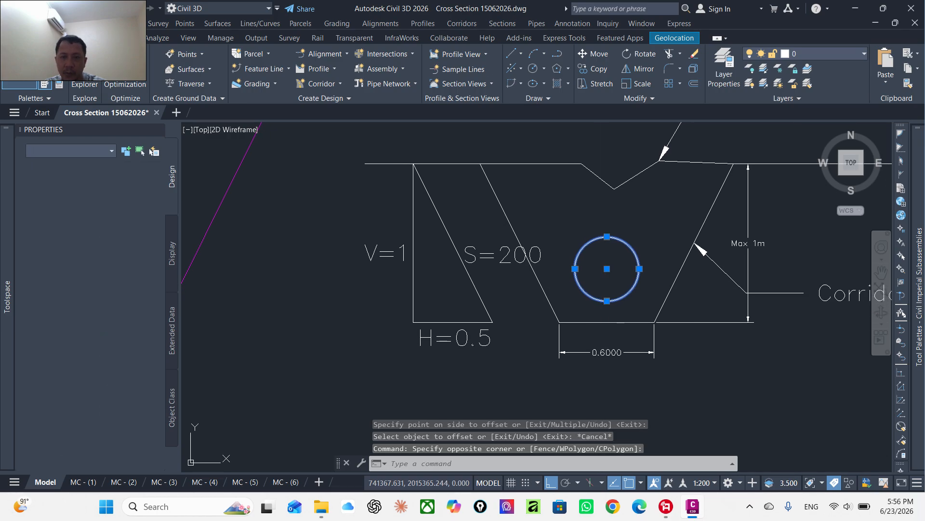
type("m")
key("Return")
scroll(608, 310, "up", 6)
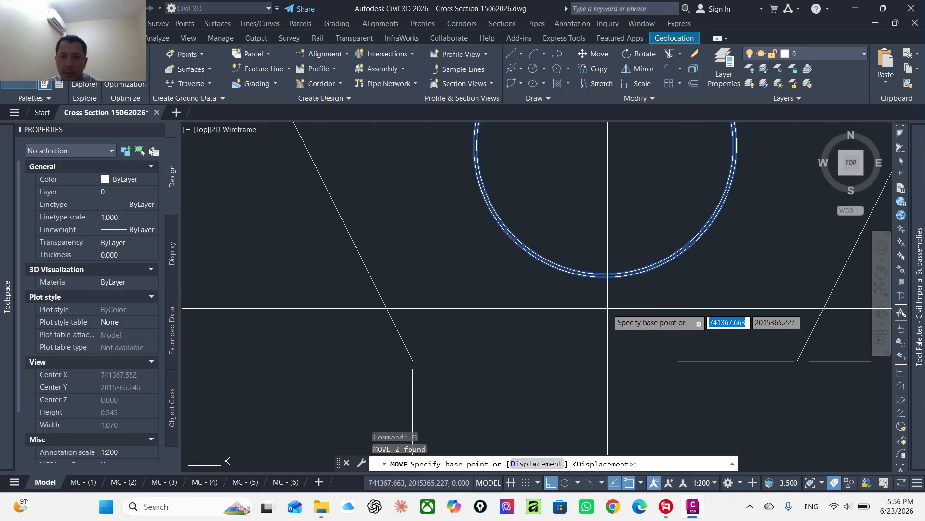
left_click(606, 275)
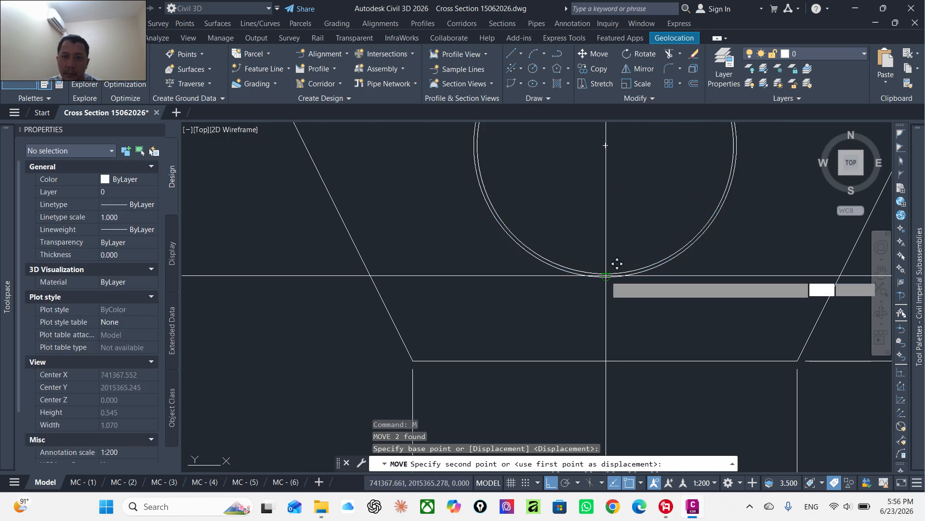
scroll(617, 264, "down", 4)
scroll(603, 347, "down", 2)
left_click(587, 340)
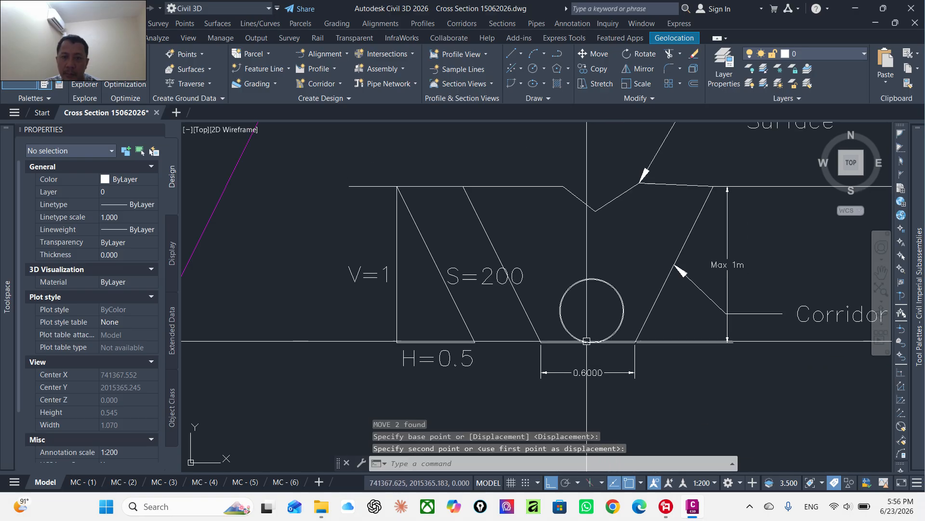
scroll(587, 341, "down", 2)
mouse_move(579, 341)
middle_mouse_down()
mouse_move(636, 341)
mouse_move(718, 294)
middle_mouse_up()
middle_click_drag(508, 348, 509, 366)
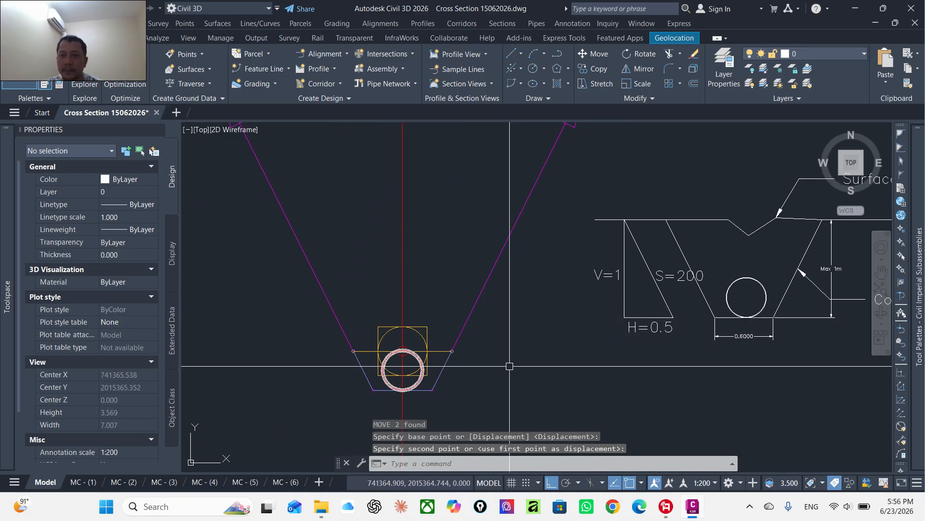
- Delete the two side slope subassemblies that extend upward from the siphon assembly
key("Escape")
scroll(554, 345, "down", 2)
left_click(507, 316)
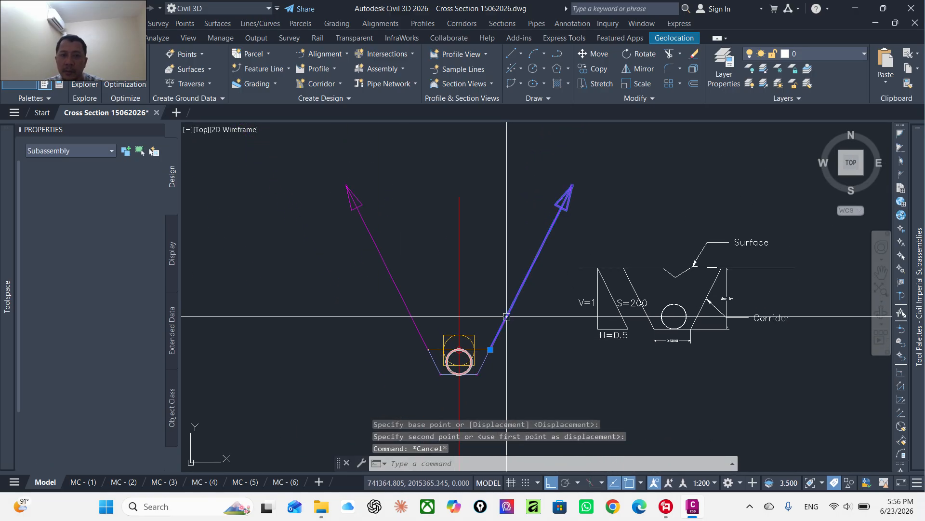
key("Delete")
scroll(470, 365, "up", 4)
left_click(357, 295)
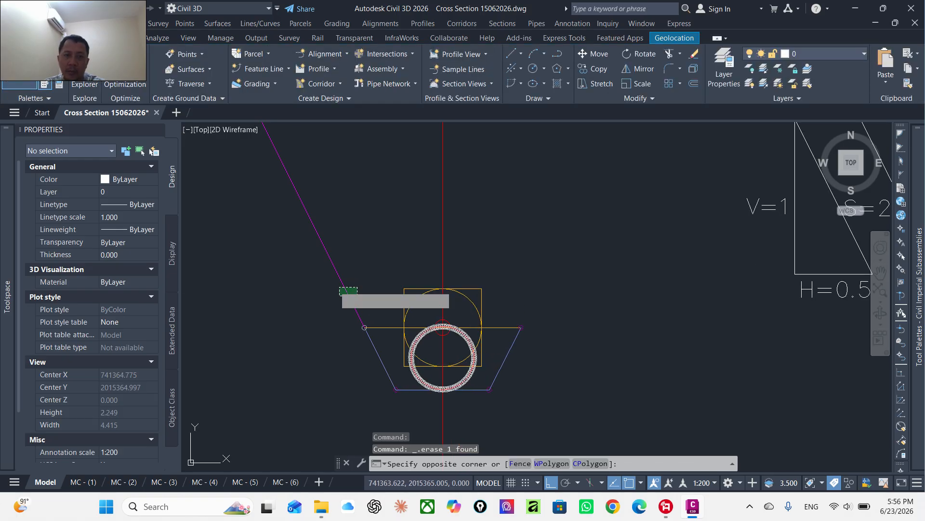
left_click(340, 288)
key("Delete")
- Delete the trapezoidal trench subassembly and the pipe ring subassembly from the assembly baseline
left_click(496, 330)
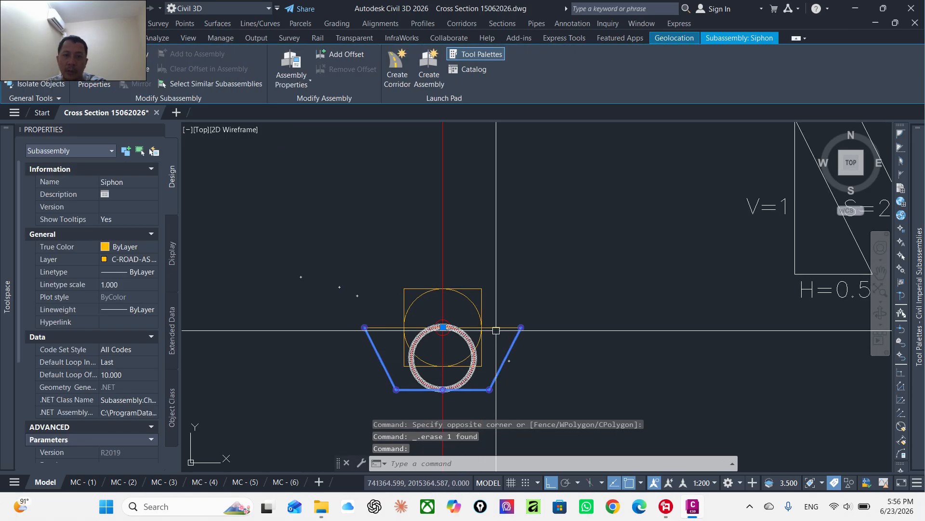
key("Delete")
left_click(459, 317)
key("Delete")
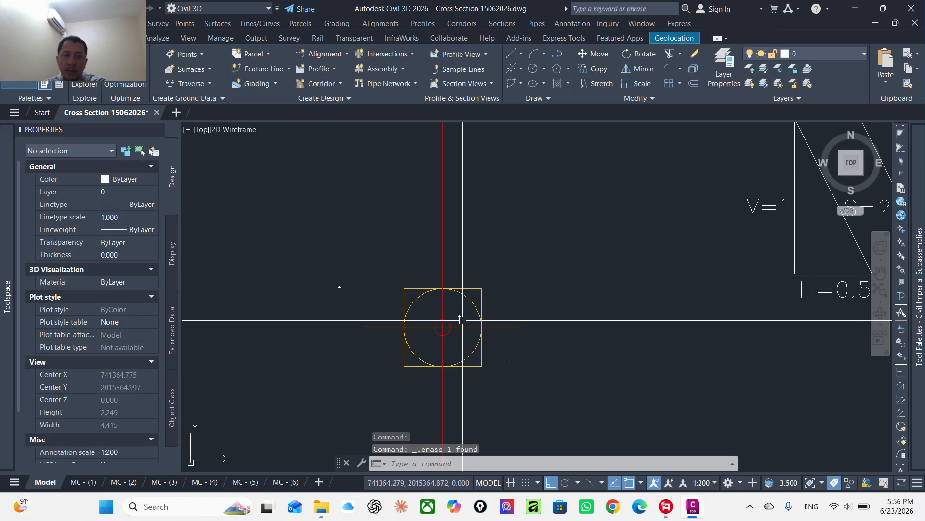
- Review the assembly properties of the Siphon 4+674 assembly without changing them
scroll(463, 320, "down", 3)
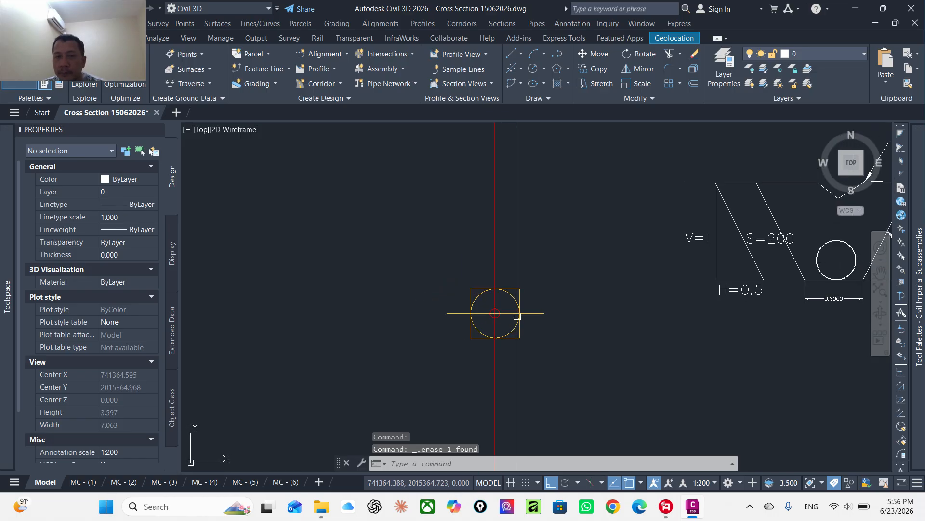
left_click(517, 316)
left_click(456, 213)
right_click(457, 211)
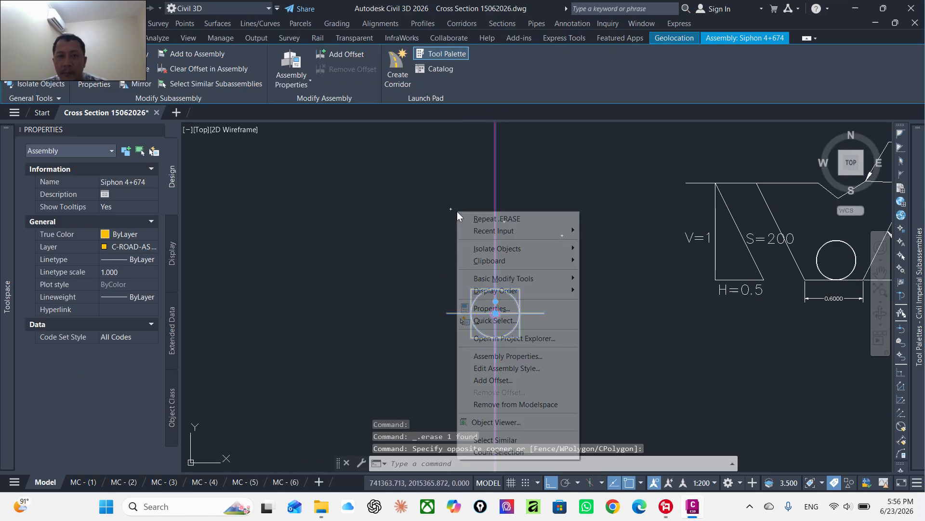
left_click(521, 357)
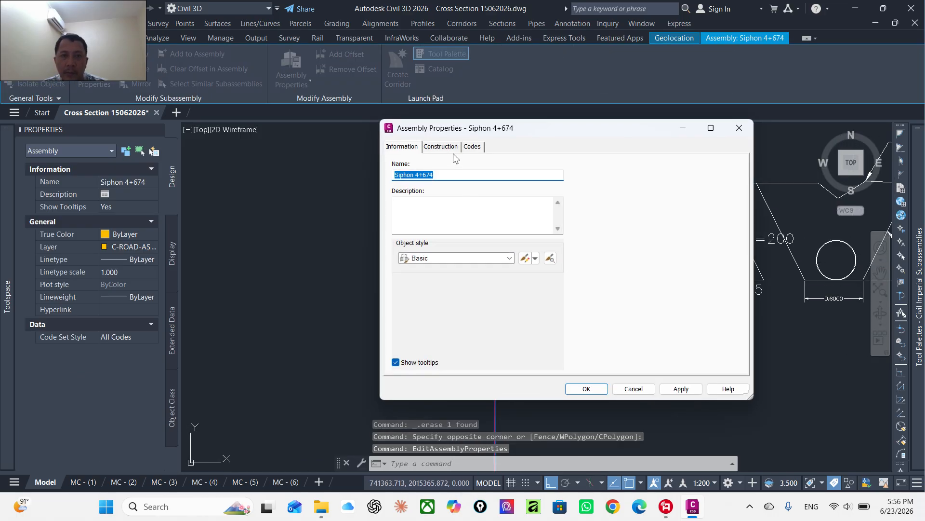
left_click(739, 128)
scroll(551, 274, "down", 3)
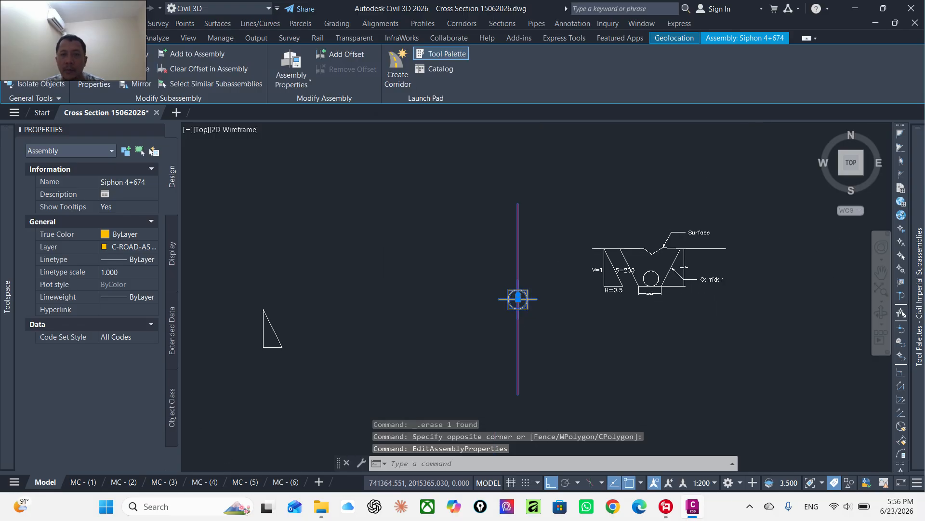
middle_click_drag(526, 297, 548, 309)
key("Escape")
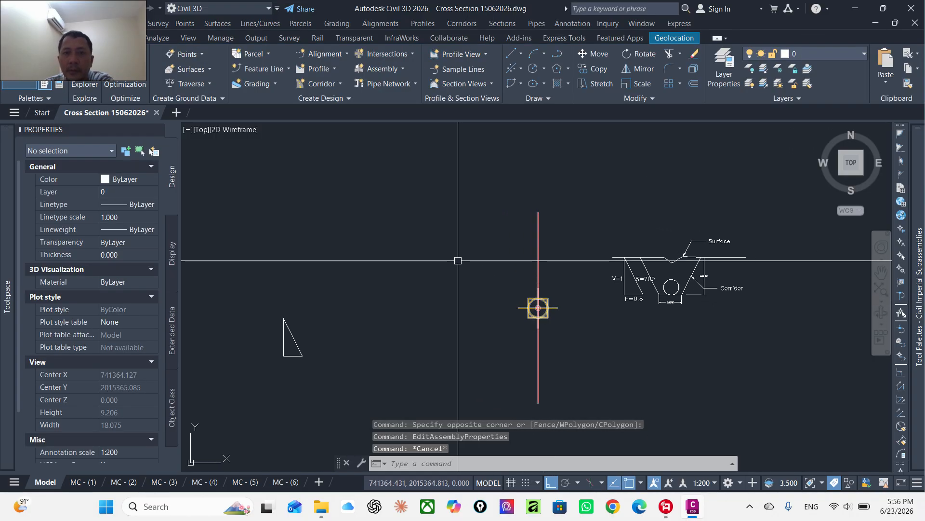
left_click(562, 247)
left_click(484, 222)
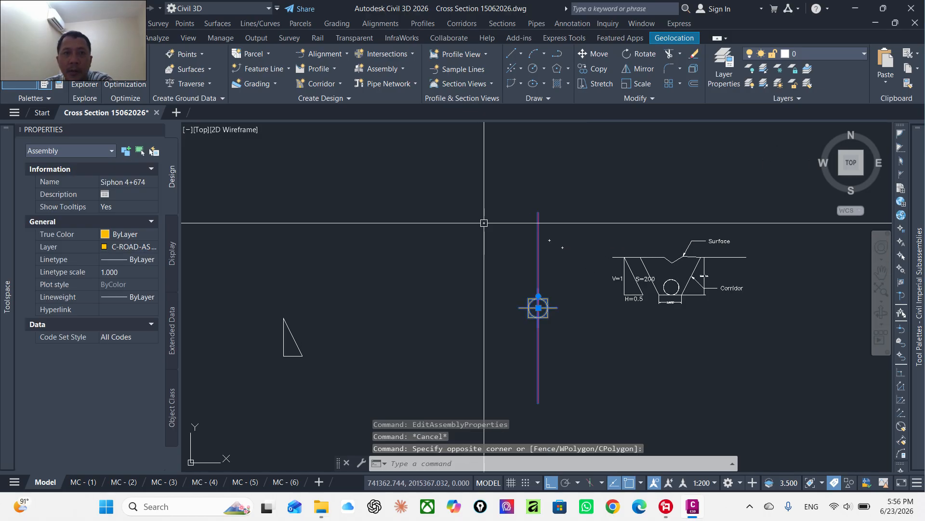
key("Escape")
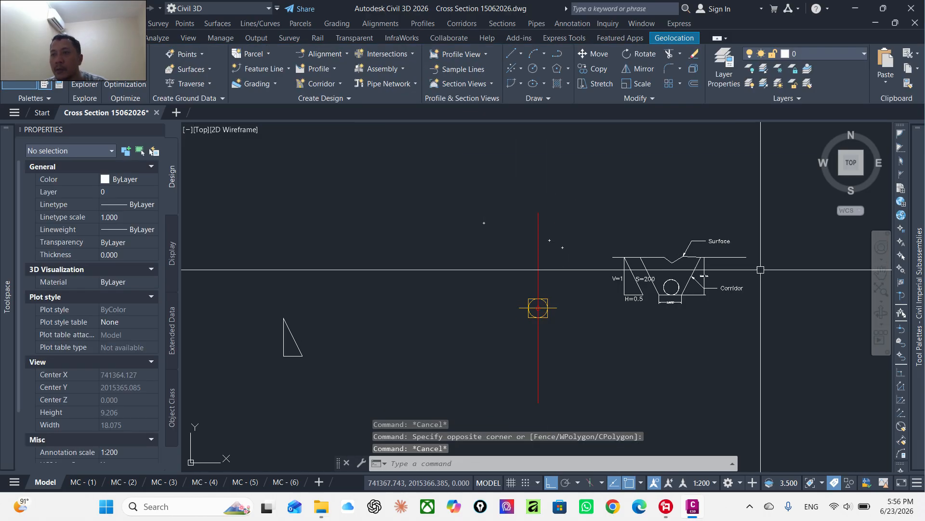
- Examine the generic subassemblies and compare the empty assembly with the trench sketch's bottom width and side slopes
mouse_move(918, 219)
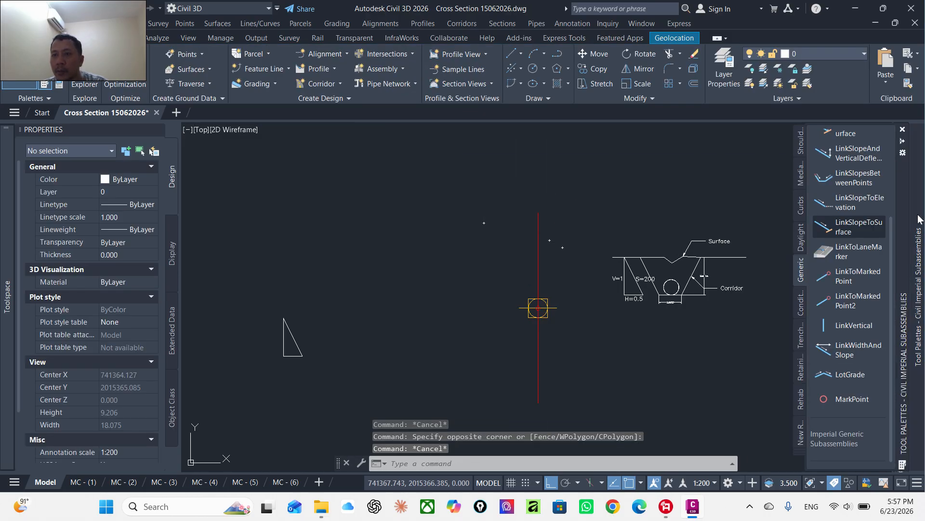
scroll(533, 306, "up", 2)
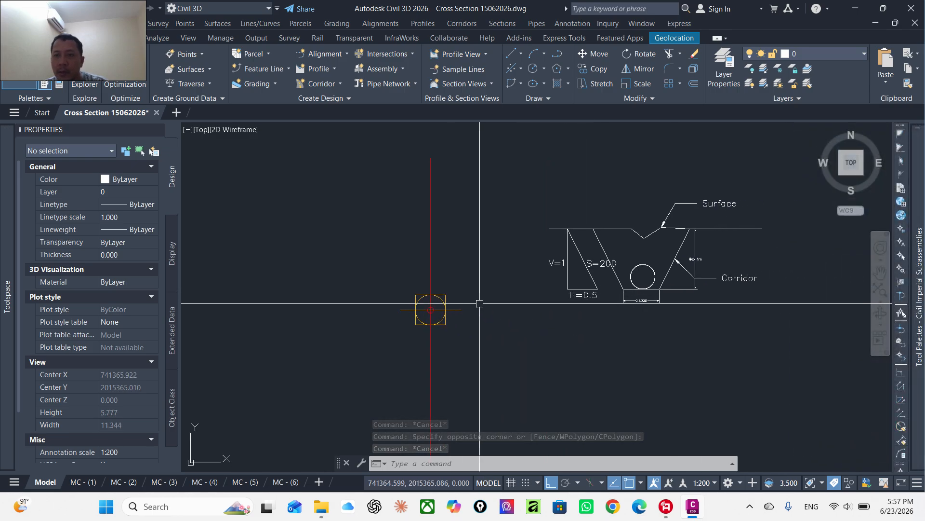
middle_click_drag(480, 304, 576, 318)
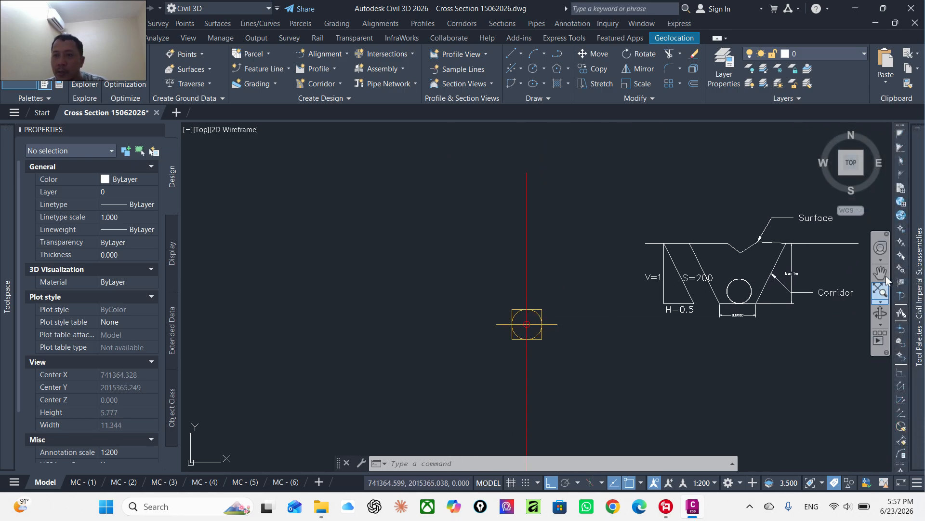
mouse_move(924, 262)
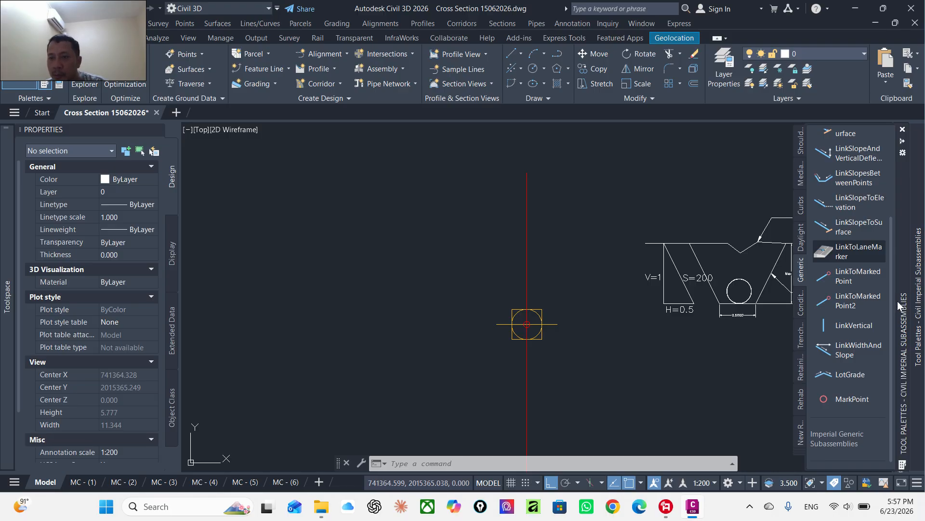
scroll(735, 300, "up", 6)
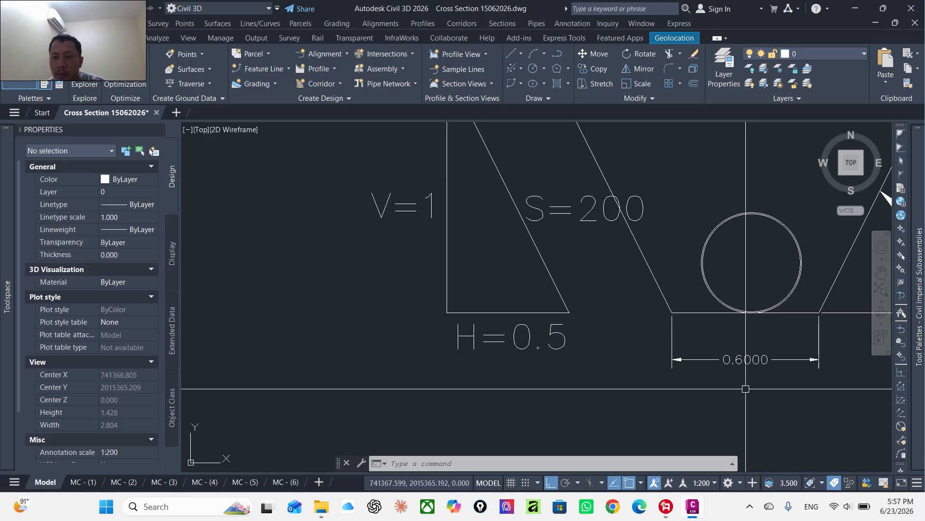
scroll(747, 386, "down", 4)
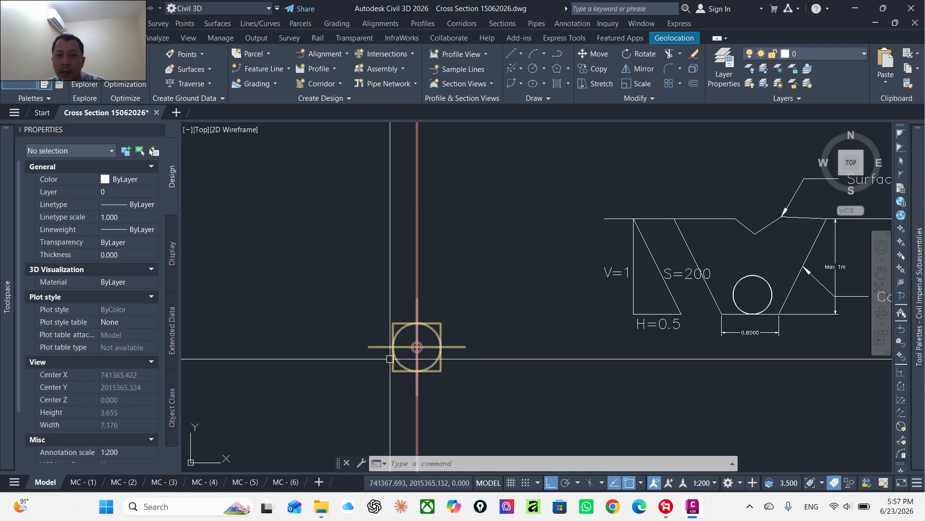
middle_click_drag(394, 352, 408, 346)
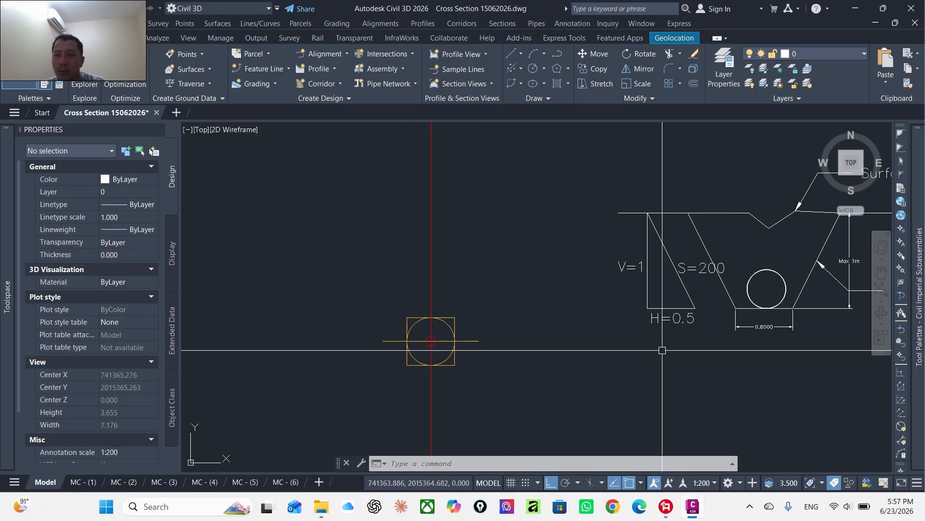
scroll(744, 344, "up", 3)
scroll(743, 343, "down", 3)
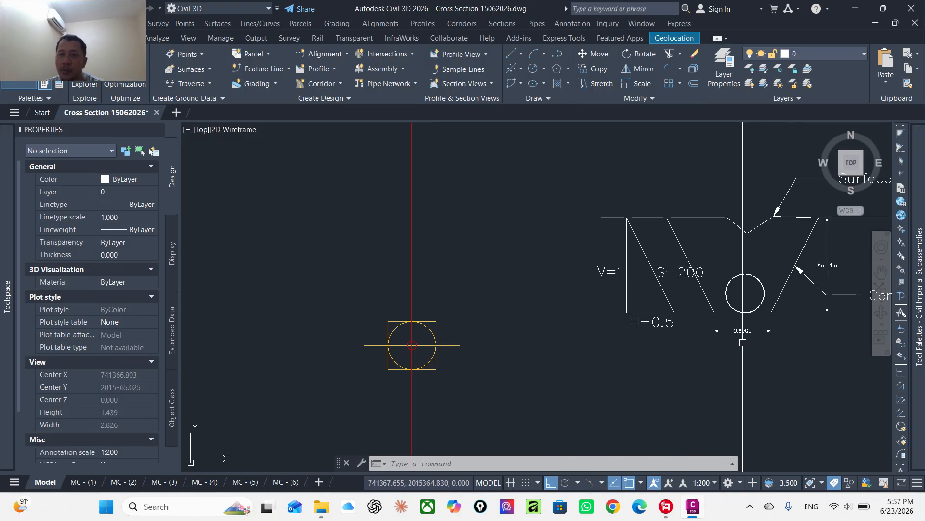
- Attach a LinkWidthAndSlope subassembly to the Siphon 4+674 assembly on the right side with a width of 10 m
mouse_move(921, 301)
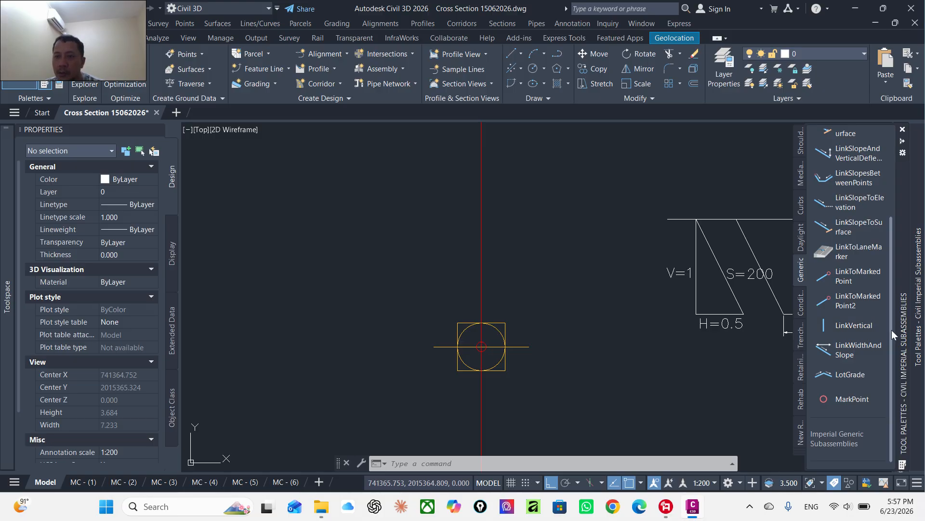
left_click(844, 354)
left_click(481, 298)
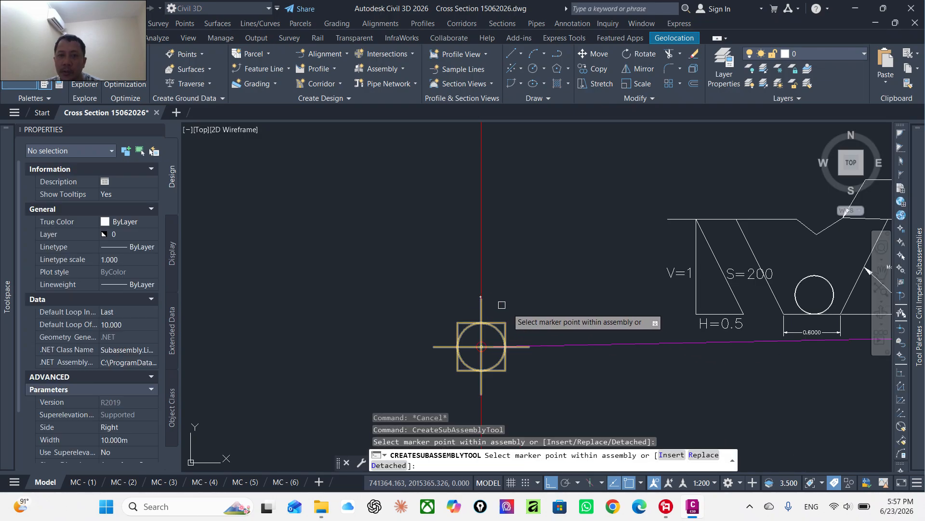
- Set the width of the right LinkWidthAndSlope subassembly to 0.3 m in its subassembly properties
mouse_move(569, 340)
middle_mouse_down()
mouse_move(569, 281)
mouse_move(555, 324)
middle_mouse_up()
key("Return")
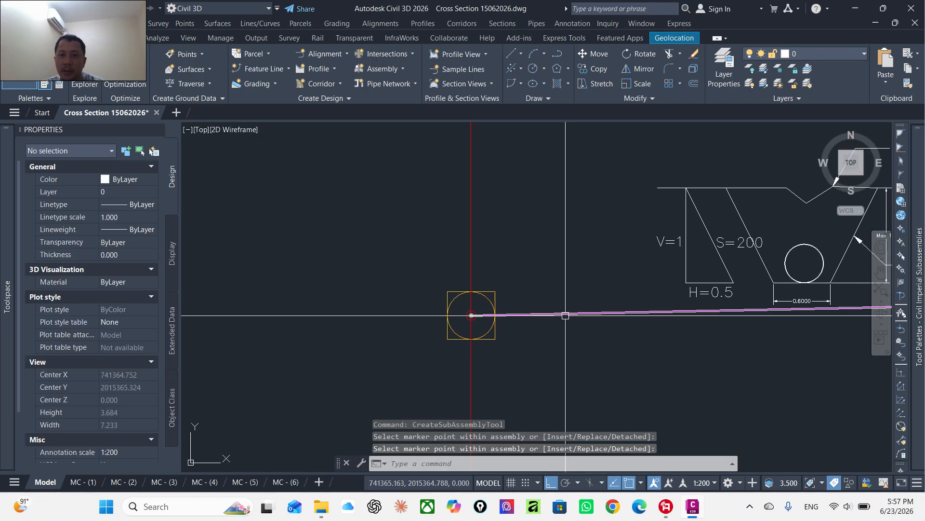
left_click(564, 314)
scroll(546, 330, "down", 4)
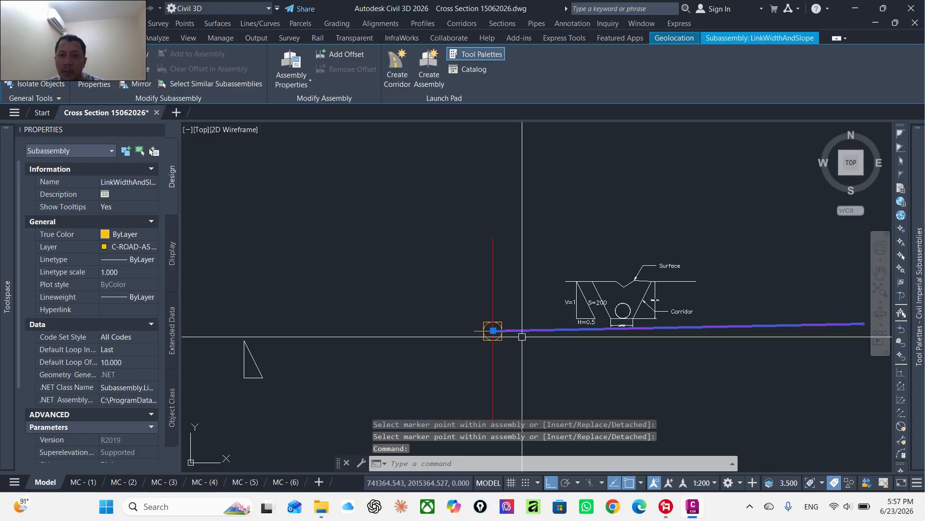
scroll(522, 336, "up", 5)
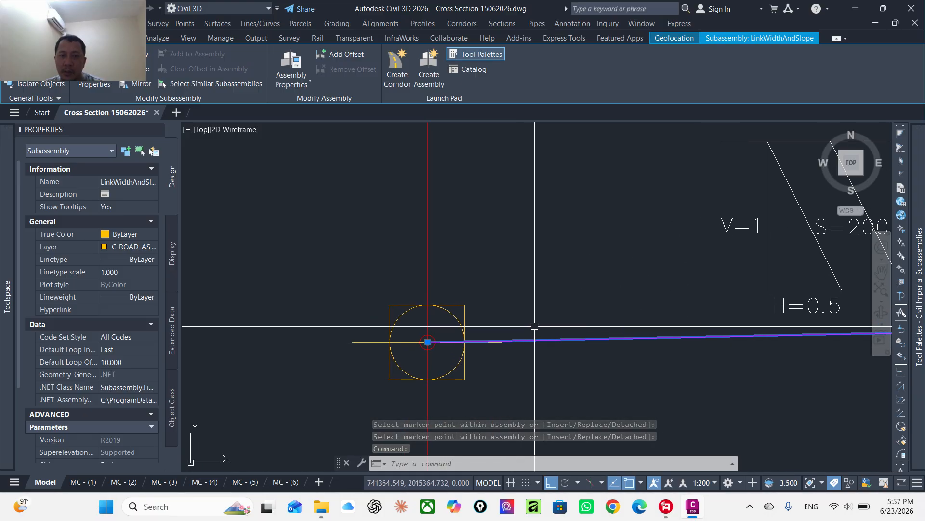
right_click(548, 305)
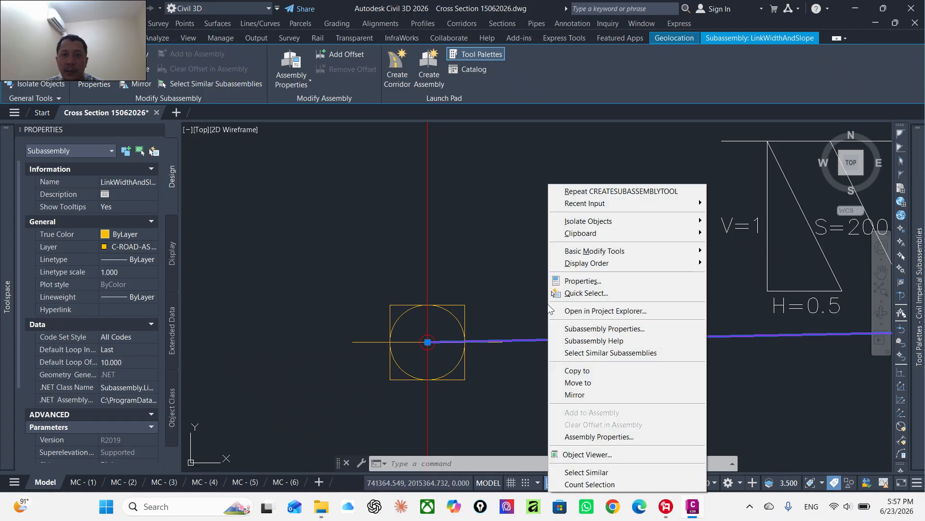
left_click(599, 329)
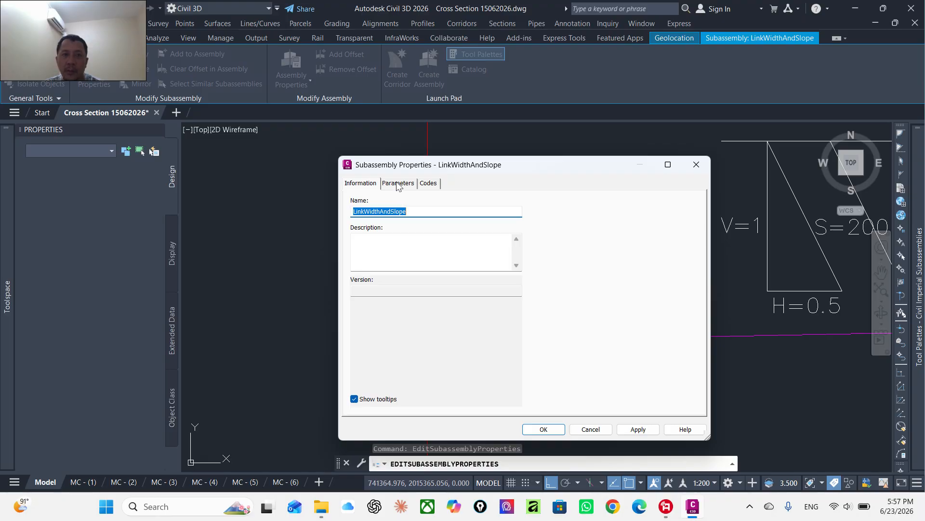
left_click(397, 183)
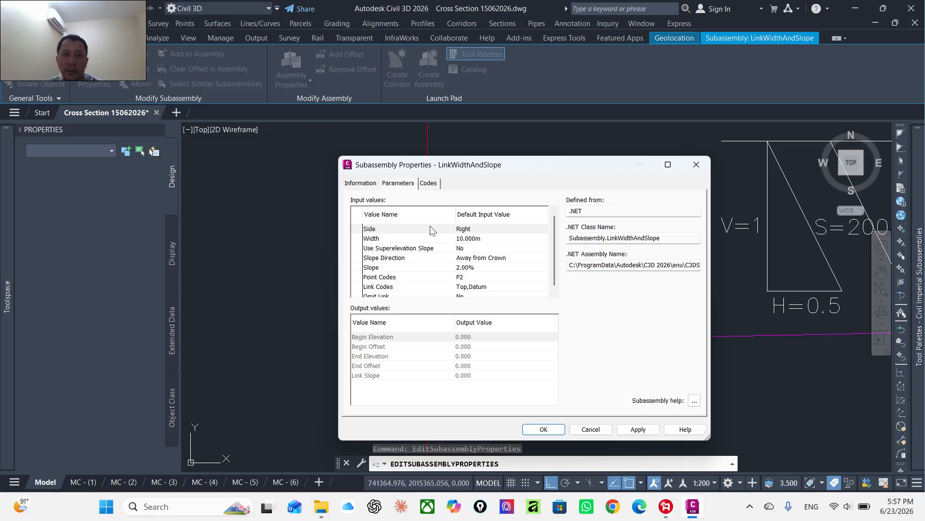
left_click(480, 239)
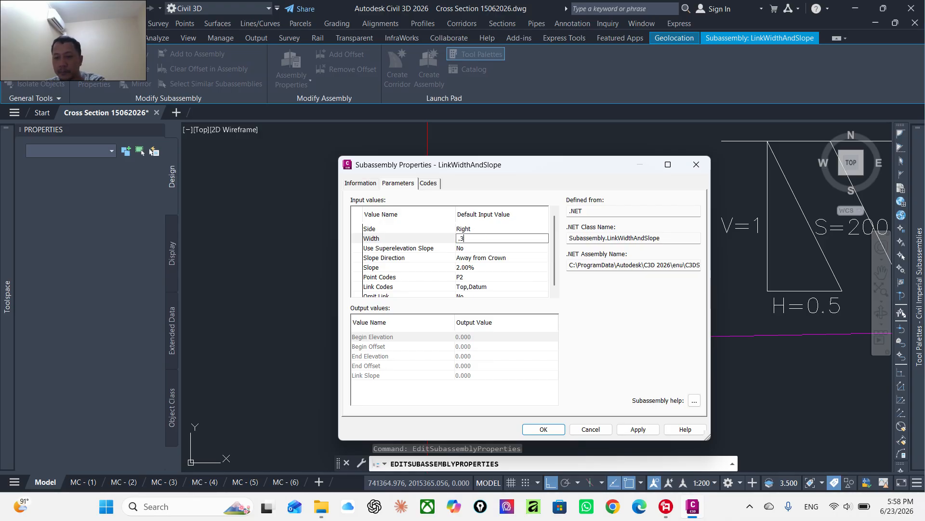
- Set the slope of the right LinkWidthAndSlope subassembly to 0% and apply the changed properties
left_click(465, 268)
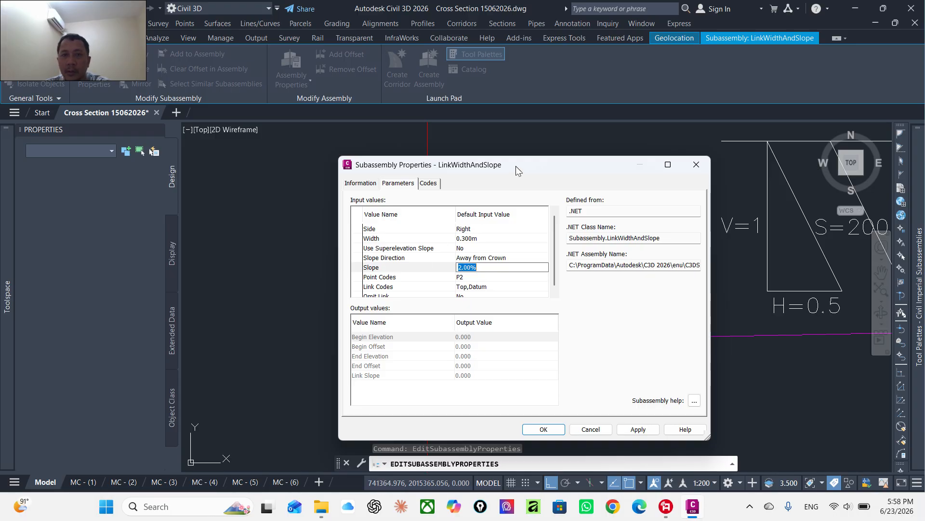
left_click_drag(516, 166, 401, 130)
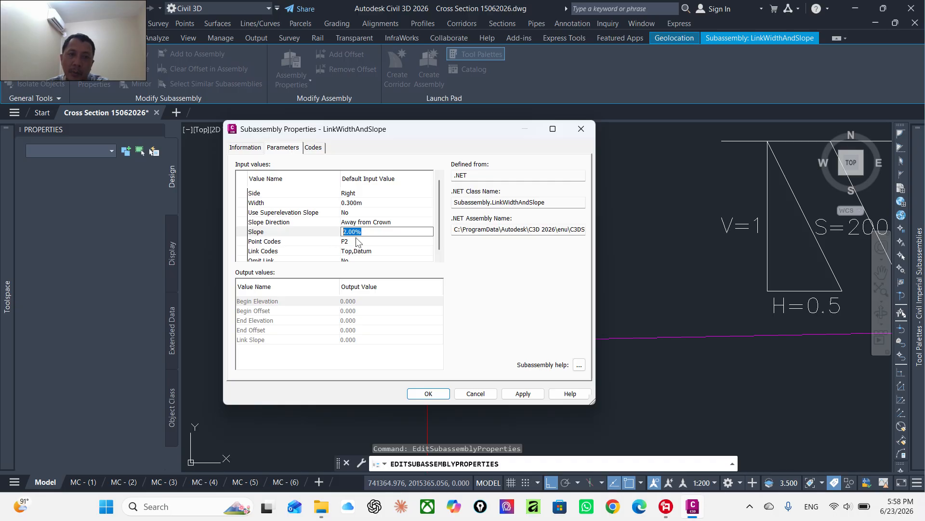
scroll(356, 243, "down", 1)
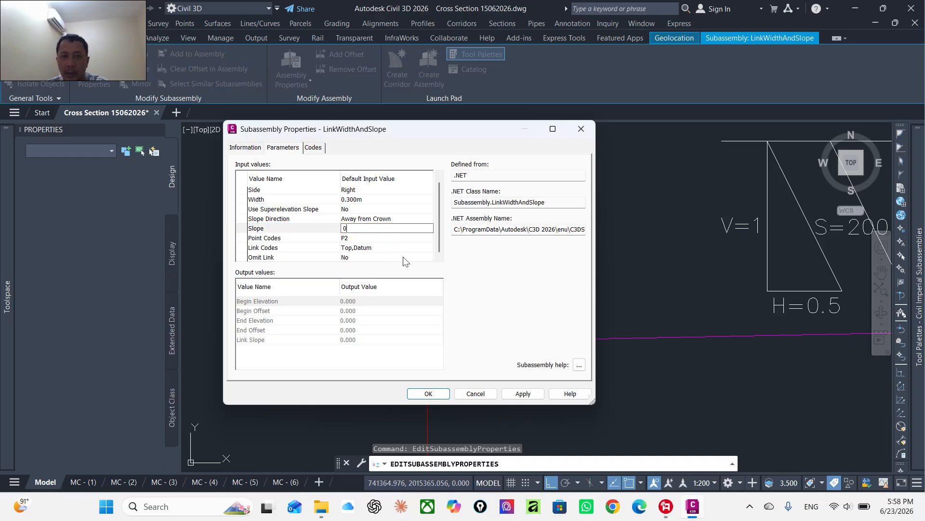
left_click(523, 393)
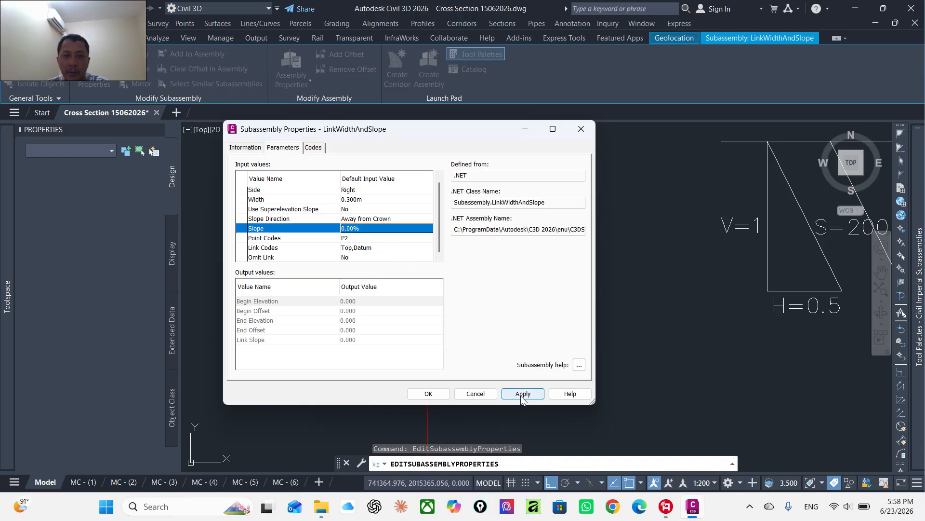
left_click(428, 393)
scroll(424, 341, "up", 8)
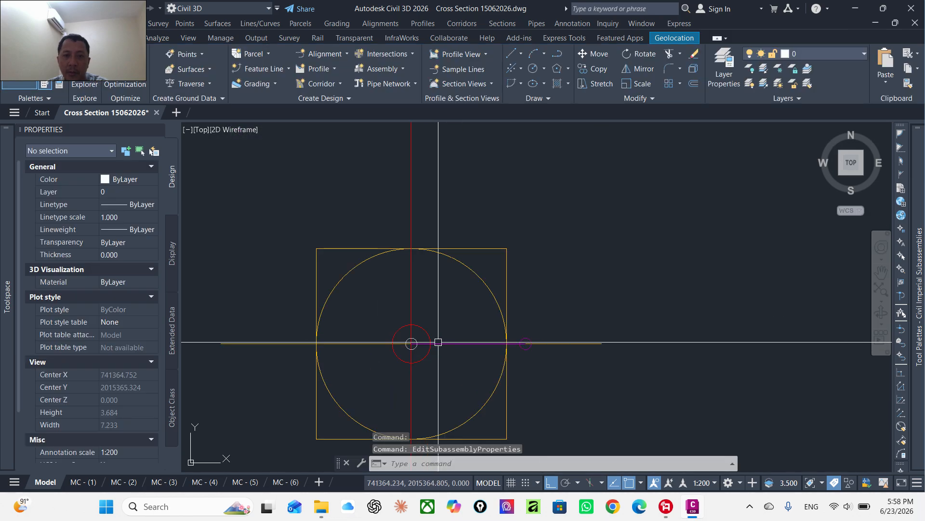
- Mirror the flat right bottom link to the left side at the assembly's baseline marker
left_click(629, 316)
scroll(628, 315, "down", 5)
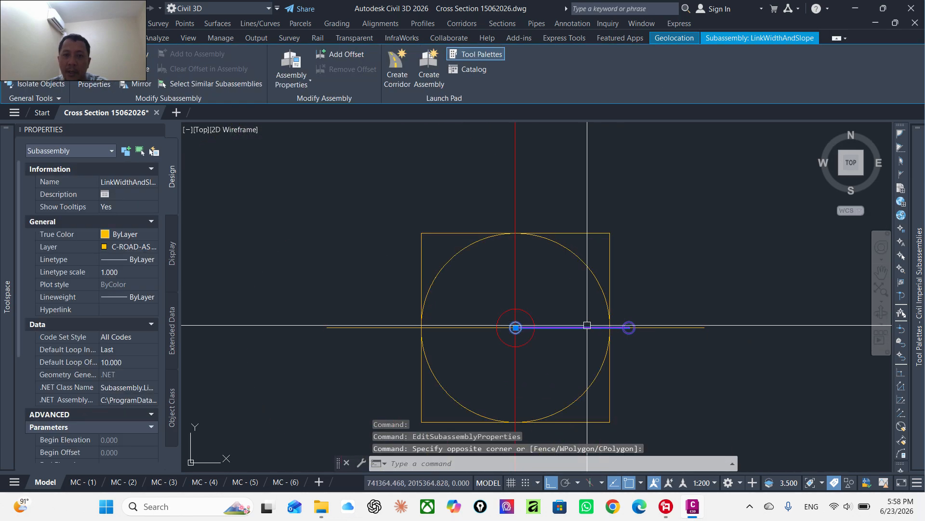
middle_click_drag(494, 329, 498, 354)
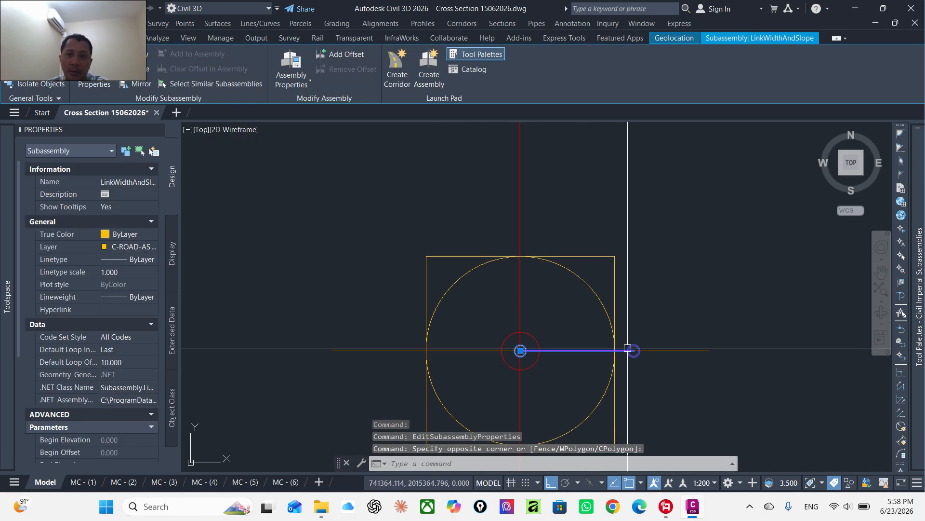
scroll(598, 350, "up", 2)
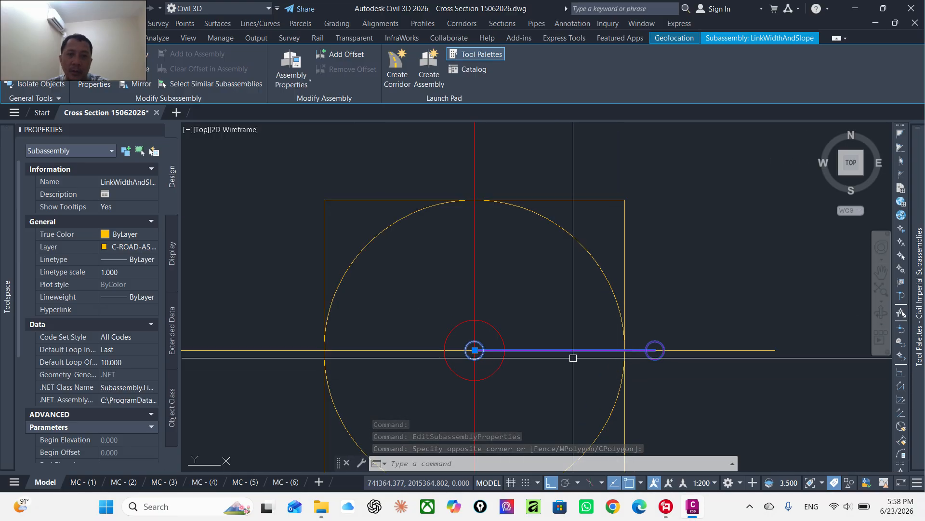
left_click(137, 83)
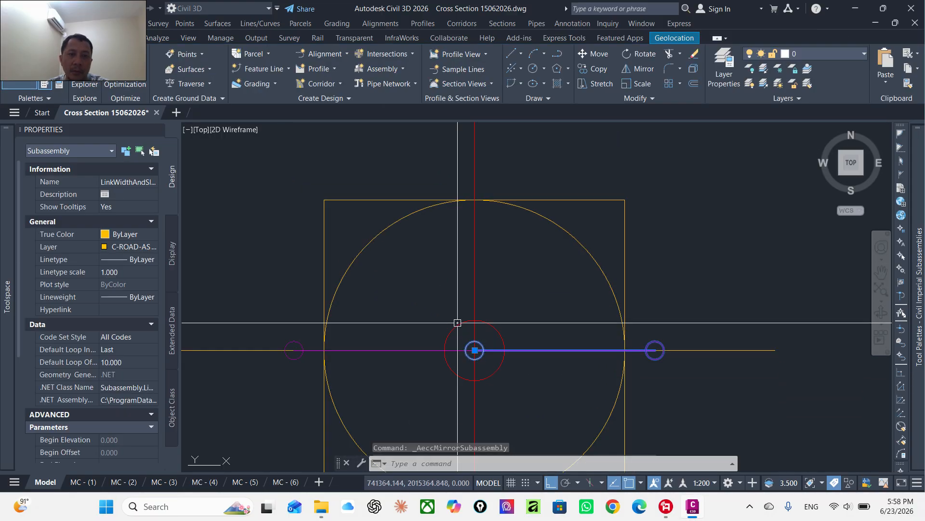
scroll(457, 322, "down", 6)
key("Escape")
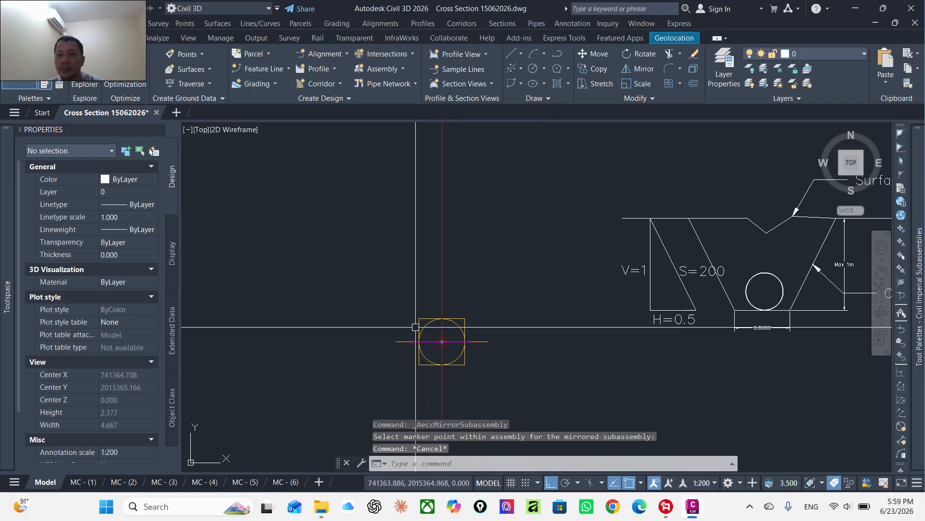
- Examine the trench sketch's side slopes and bottom width and compare them with the assembly's bottom links
middle_click_drag(758, 293, 669, 310)
scroll(697, 307, "up", 4)
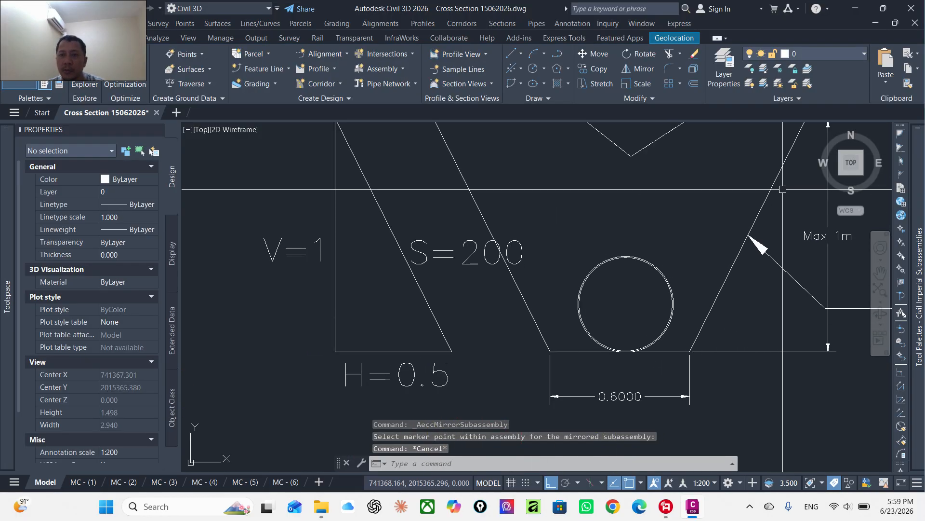
scroll(611, 313, "down", 2)
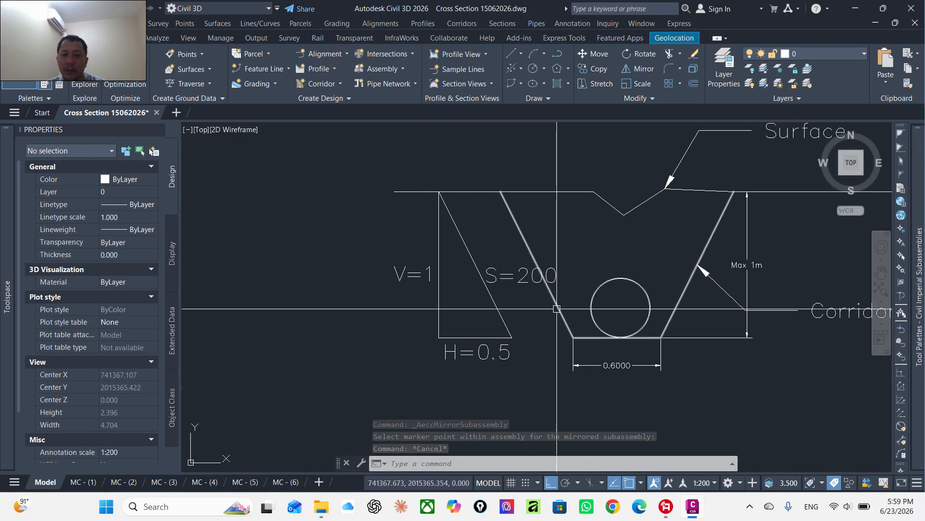
middle_click_drag(557, 308, 640, 327)
mouse_move(568, 339)
middle_mouse_down()
mouse_move(569, 307)
mouse_move(533, 315)
middle_mouse_up()
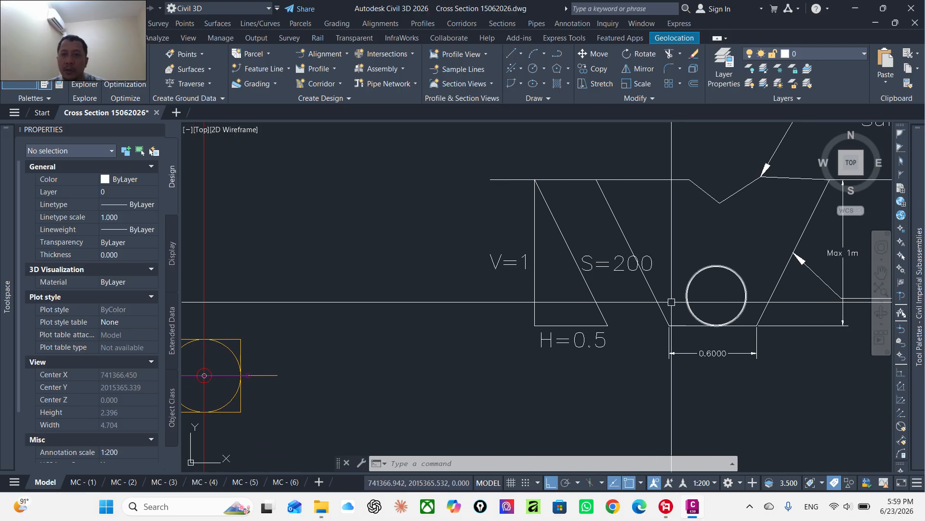
middle_click_drag(622, 308, 585, 287)
scroll(585, 288, "down", 2)
mouse_move(378, 334)
middle_mouse_down()
mouse_move(544, 331)
mouse_move(342, 374)
middle_mouse_up()
scroll(490, 331, "up", 2)
scroll(491, 324, "up", 2)
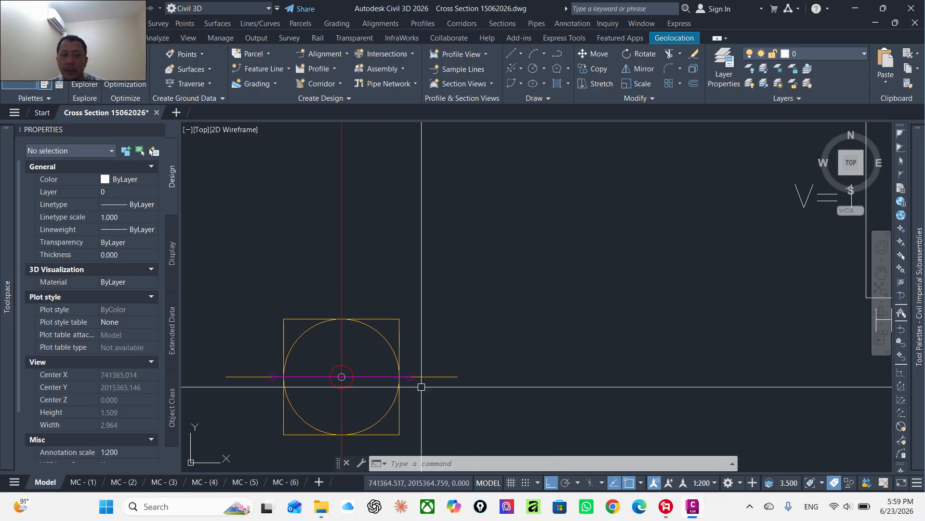
scroll(421, 386, "down", 2)
- Attach a LinkSlopeToSurface subassembly on the right side to the outer end marker of the right bottom link
mouse_move(922, 268)
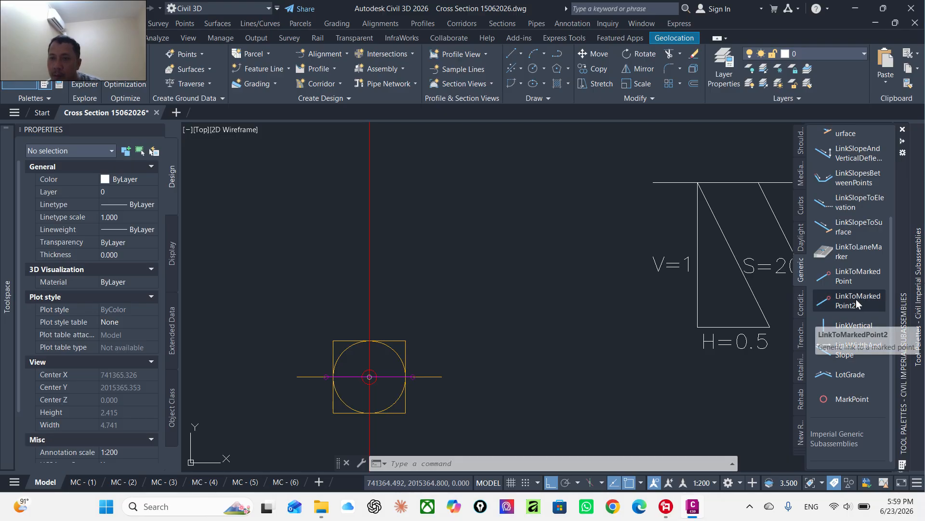
left_click(850, 229)
scroll(413, 374, "up", 6)
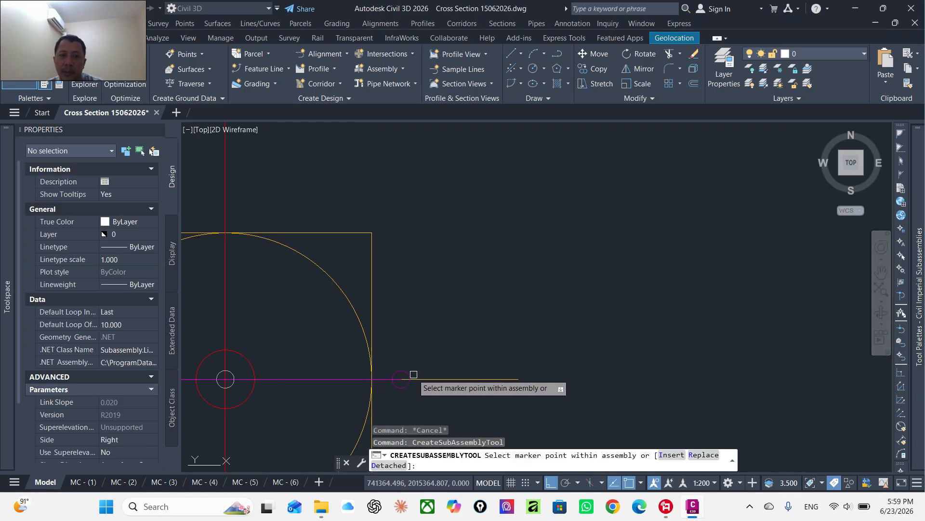
scroll(444, 368, "down", 6)
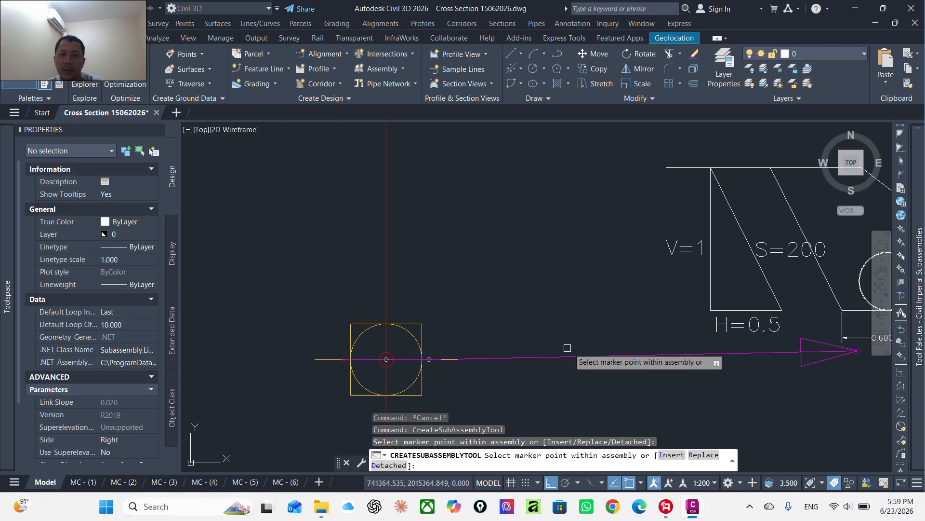
key("Escape")
scroll(582, 344, "down", 2)
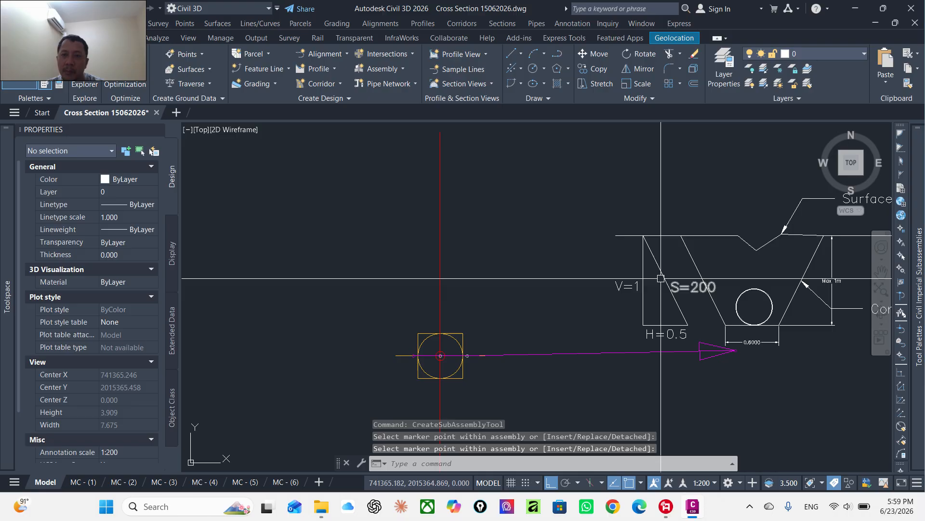
- Set the slope of the right LinkSlopeToSurface subassembly to 200% in its subassembly properties
left_click(565, 355)
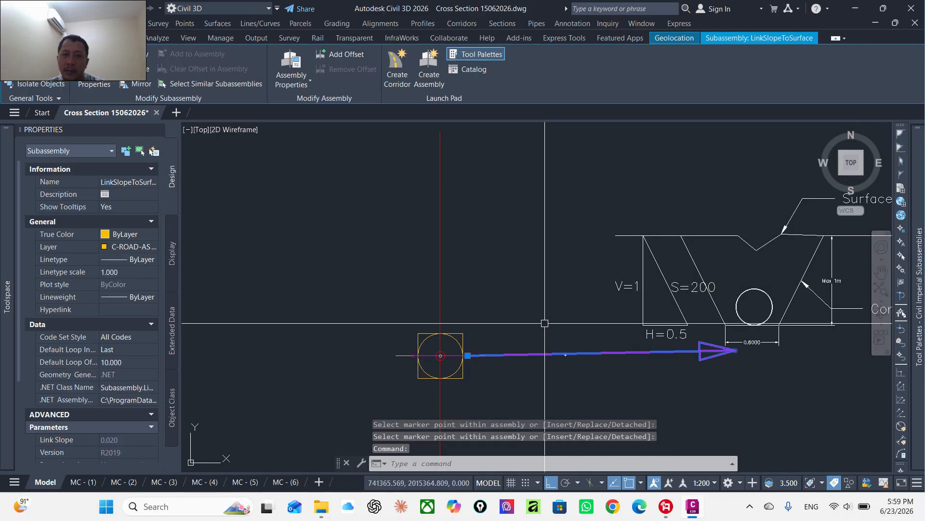
right_click(535, 310)
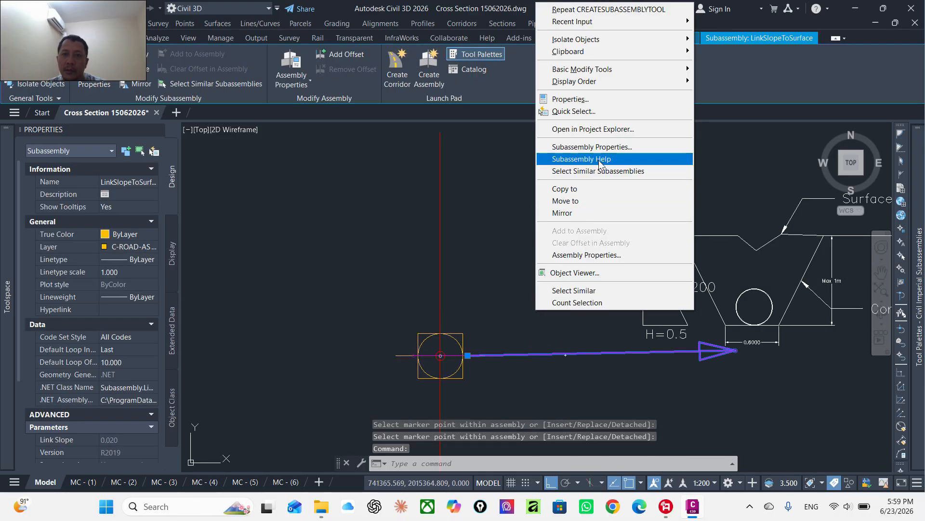
left_click(592, 147)
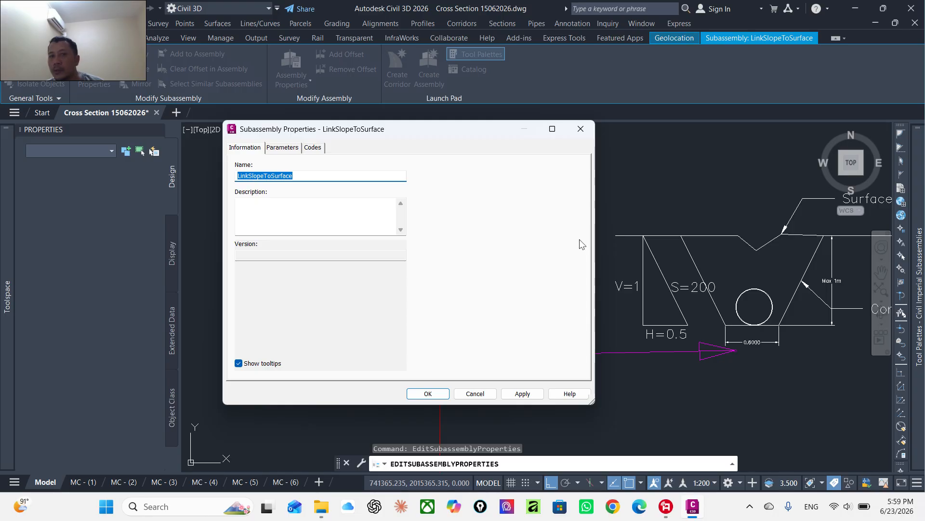
left_click(285, 148)
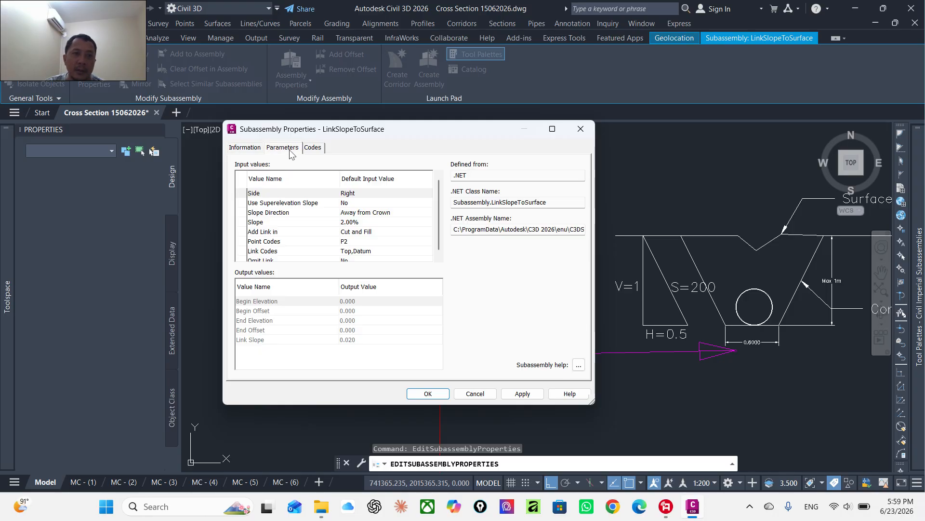
left_click(355, 223)
left_click(349, 233)
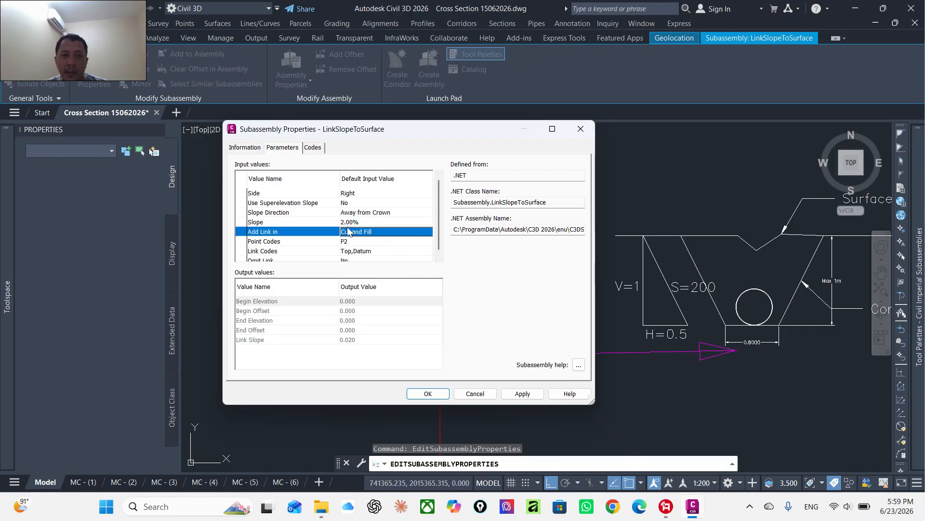
left_click(347, 223)
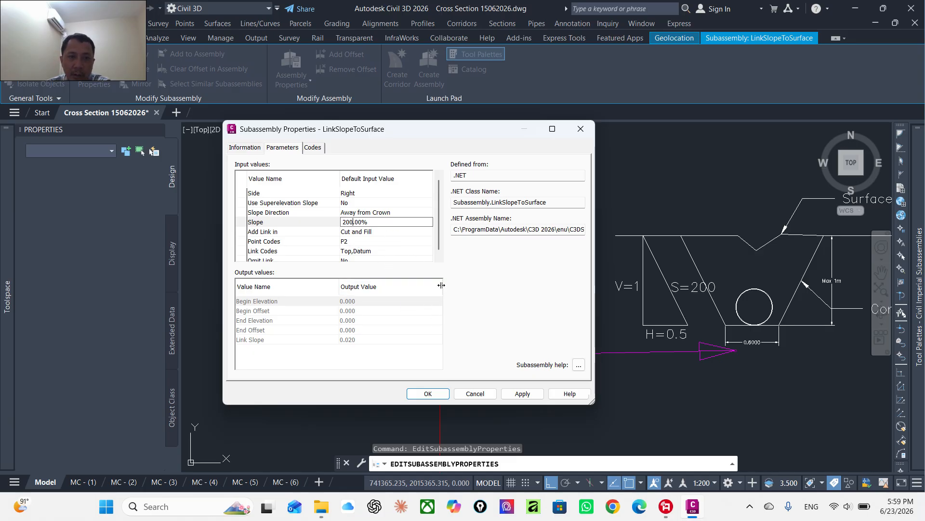
left_click(357, 232)
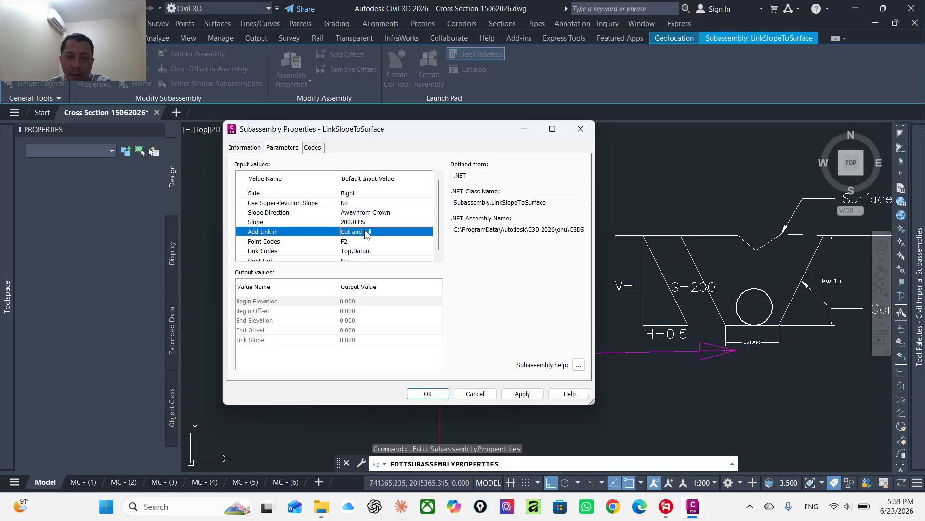
- Check the Add Link in options of the right LinkSlopeToSurface subassembly, keep Cut and Fill, and accept its properties
left_click(374, 232)
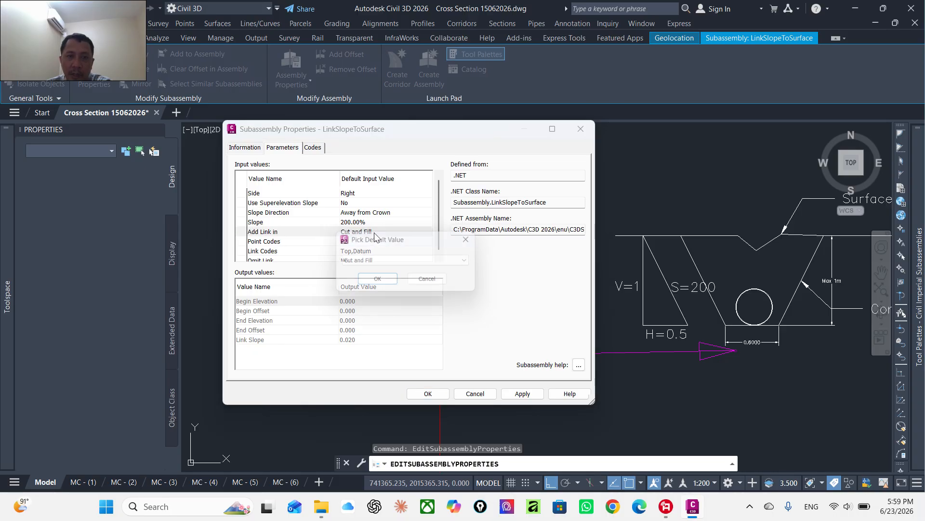
left_click(385, 262)
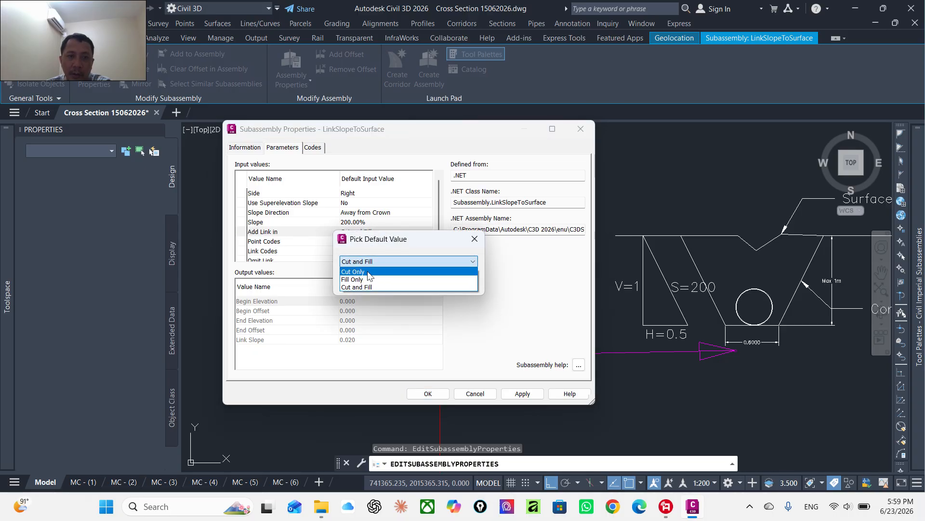
left_click(482, 237)
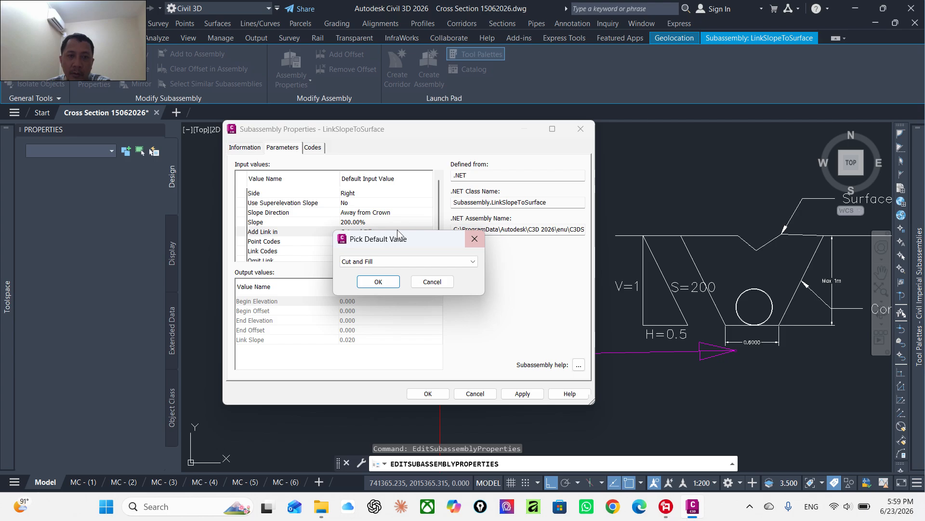
left_click(475, 239)
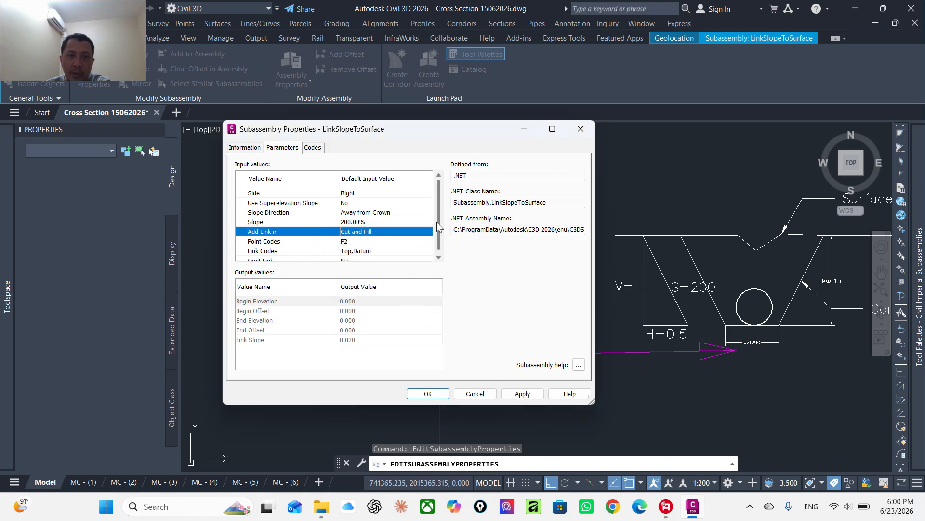
left_click_drag(437, 222, 454, 285)
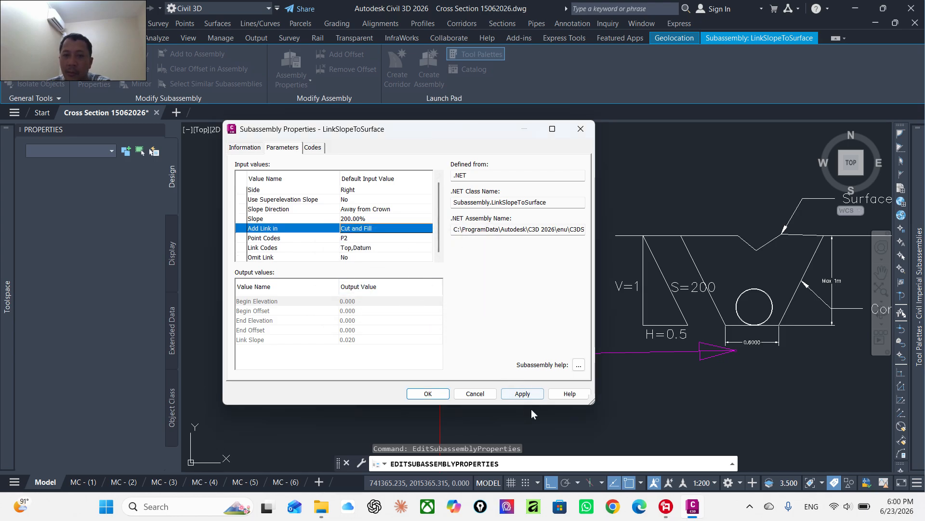
left_click(456, 394)
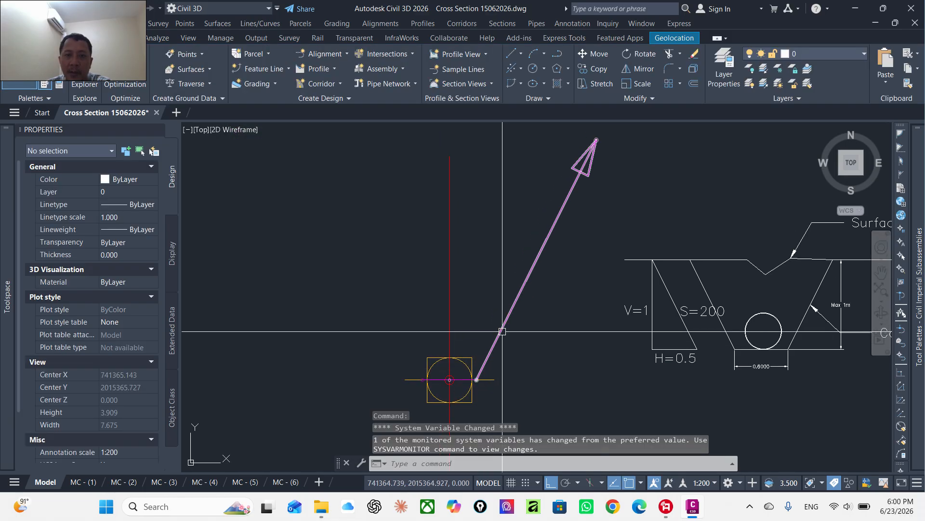
- Mirror the right LinkSlopeToSurface subassembly to the outer end marker of the left bottom link
left_click(503, 331)
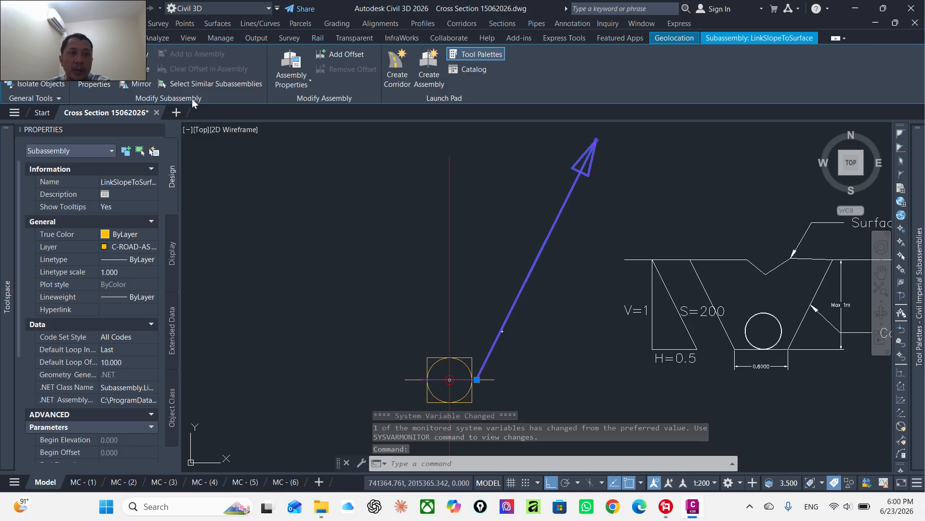
left_click(151, 83)
scroll(415, 373, "up", 8)
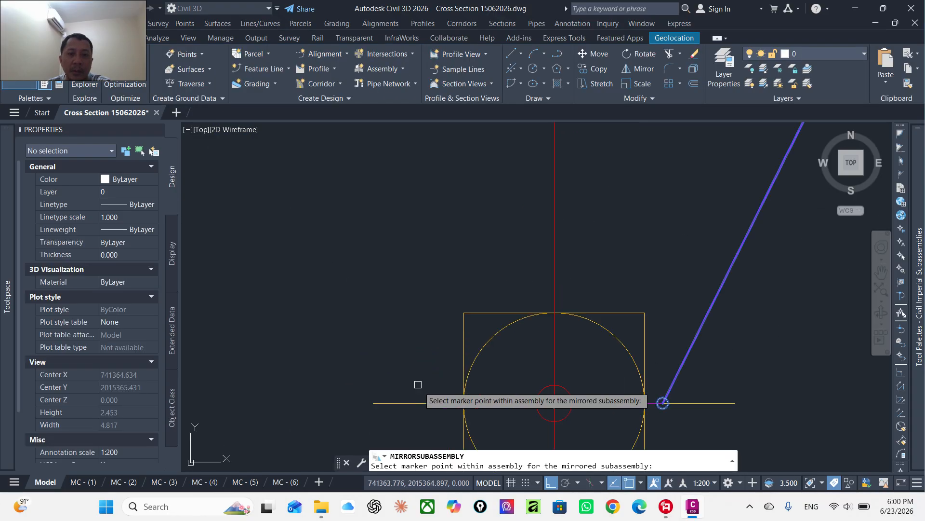
left_click(457, 407)
scroll(441, 334, "down", 8)
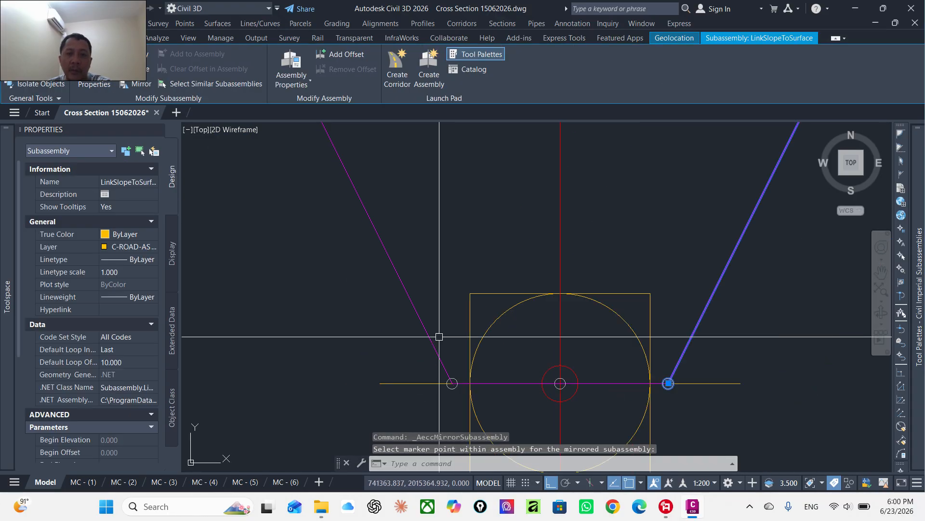
key("Escape")
mouse_move(521, 323)
middle_mouse_down()
mouse_move(485, 330)
mouse_move(464, 296)
mouse_move(440, 330)
middle_mouse_up()
scroll(512, 311, "down", 1)
scroll(665, 313, "up", 6)
scroll(619, 294, "down", 6)
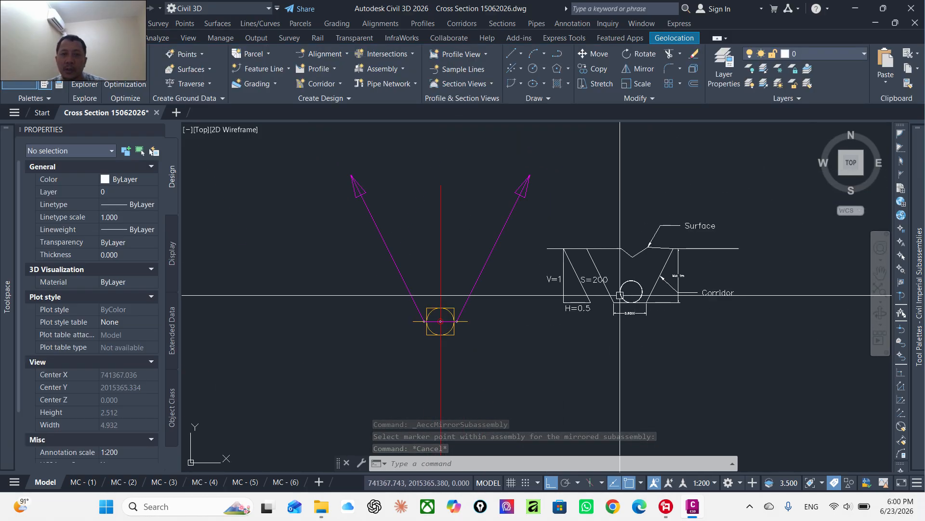
middle_click_drag(440, 299, 413, 303)
- Examine the siphon's section views for stations 4+556 to 4+674 and their cut and fill volume table
scroll(414, 273, "down", 5)
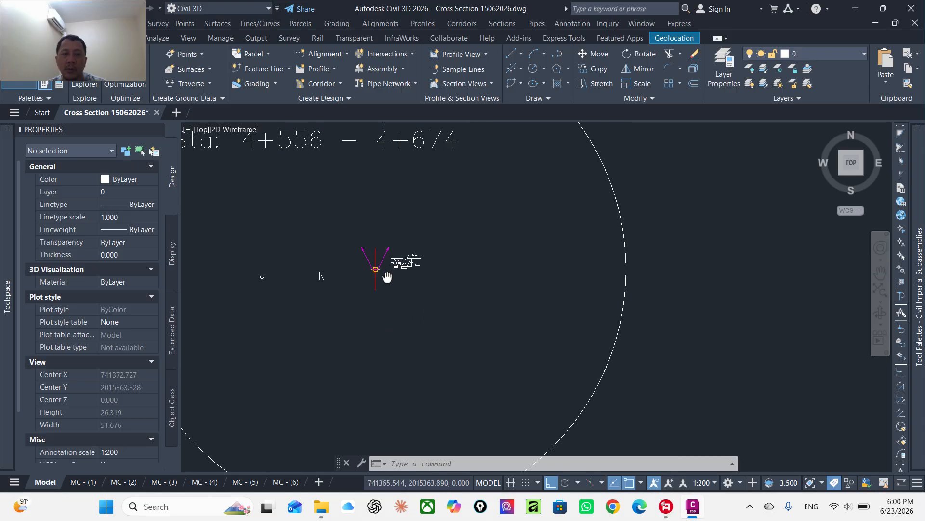
scroll(405, 280, "up", 5)
scroll(414, 268, "down", 2)
scroll(414, 267, "down", 12)
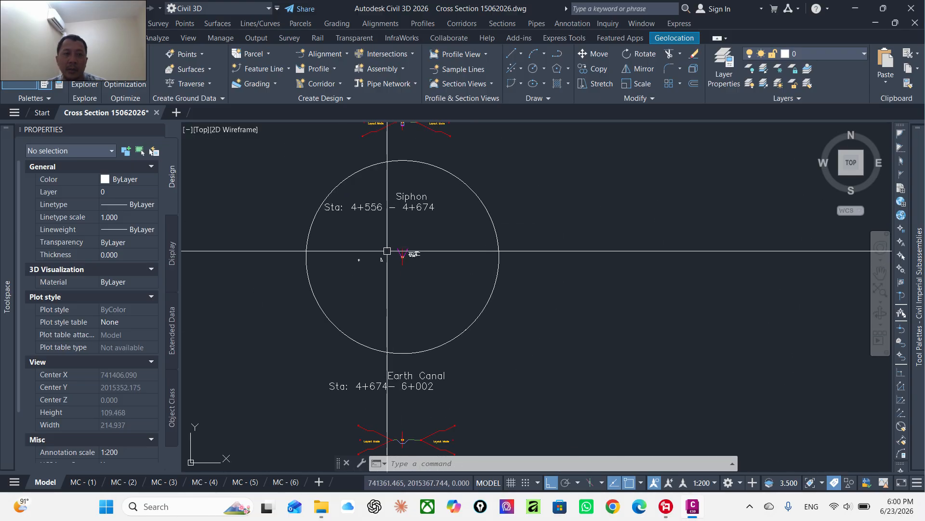
scroll(340, 253, "down", 4)
middle_click_drag(671, 307, 360, 302)
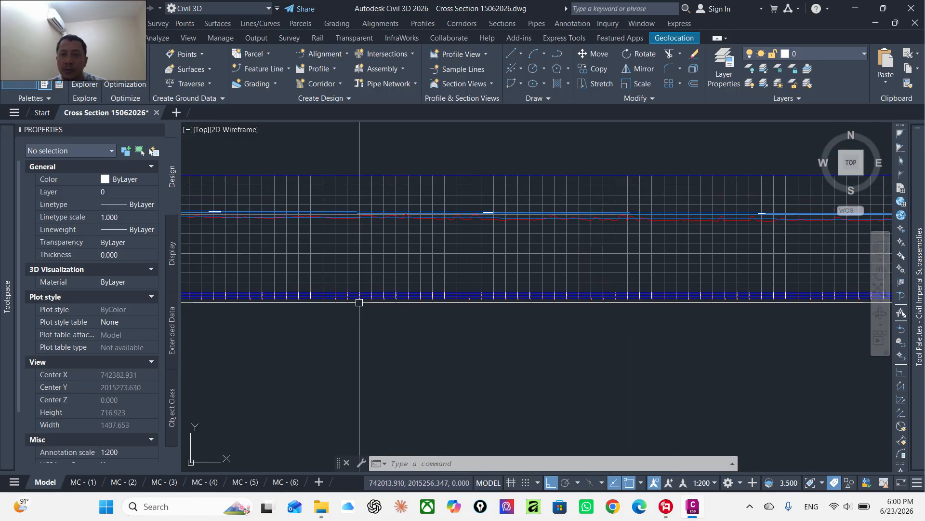
scroll(368, 294, "down", 4)
scroll(725, 311, "down", 2)
middle_click_drag(726, 311, 545, 195)
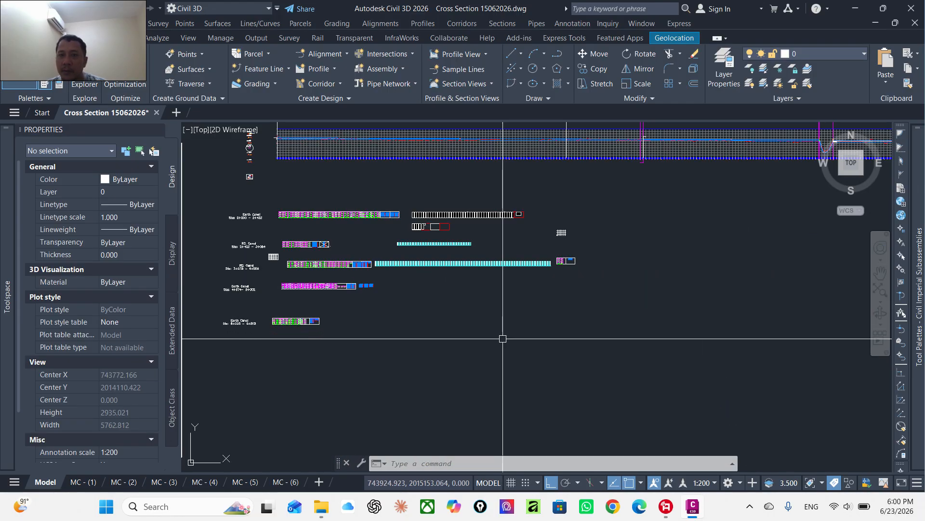
scroll(564, 262, "up", 20)
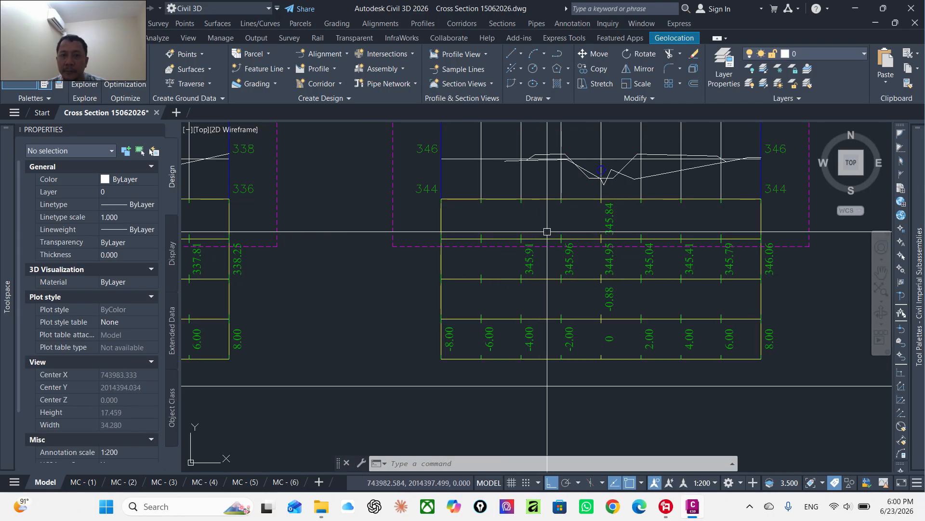
middle_click_drag(584, 269, 565, 302)
scroll(494, 314, "down", 8)
middle_click_drag(689, 260, 442, 325)
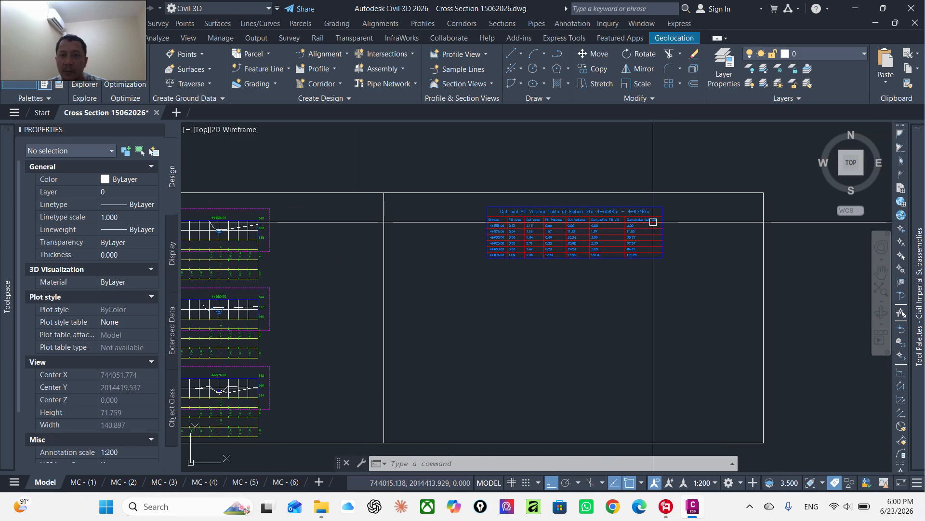
scroll(638, 240, "up", 9)
scroll(628, 286, "down", 8)
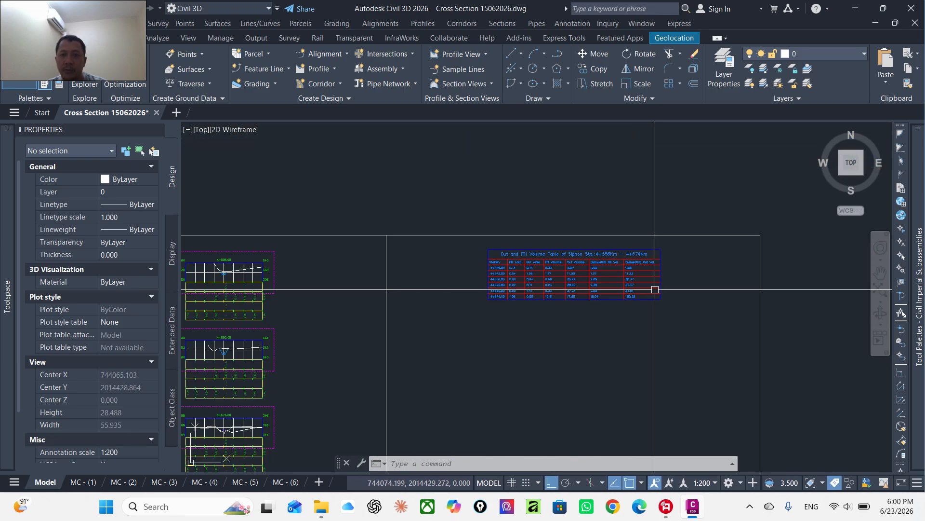
scroll(585, 287, "up", 4)
middle_click_drag(419, 305, 564, 254)
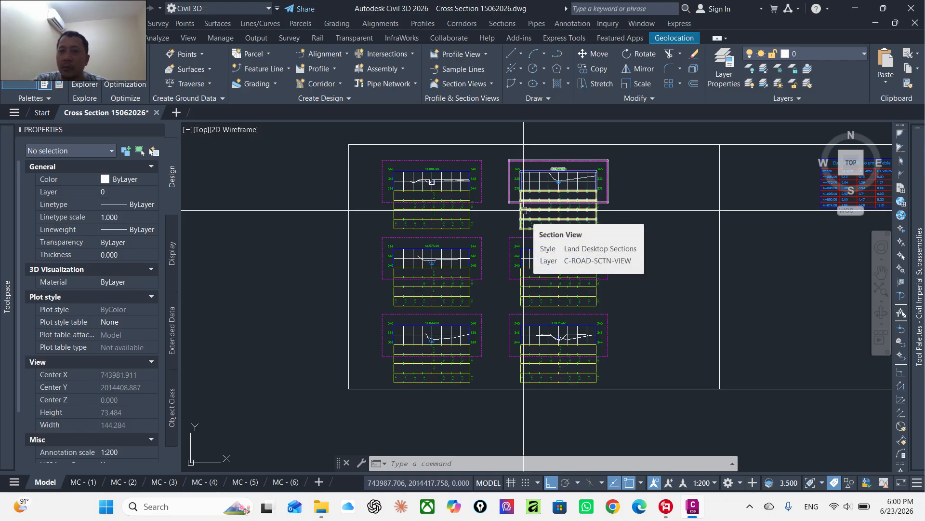
key("Escape")
key("Escape")
scroll(544, 337, "up", 6)
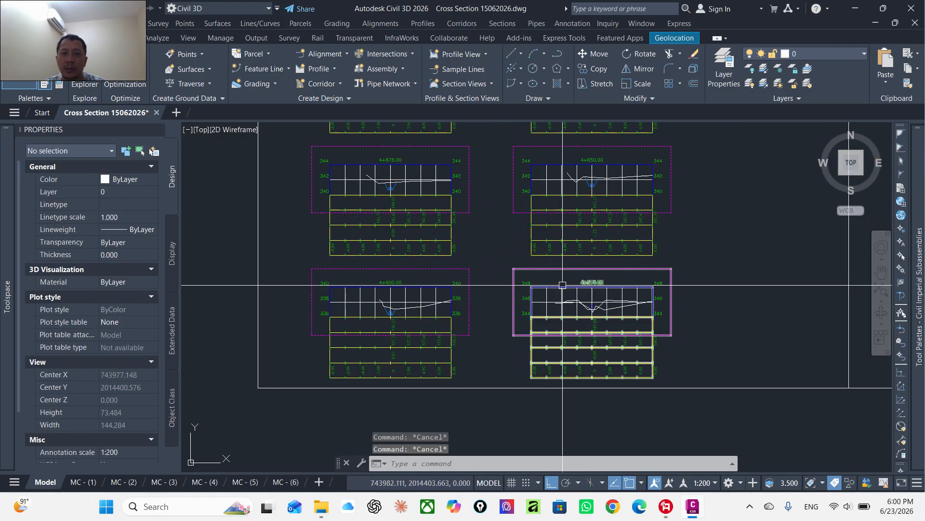
scroll(620, 324, "down", 6)
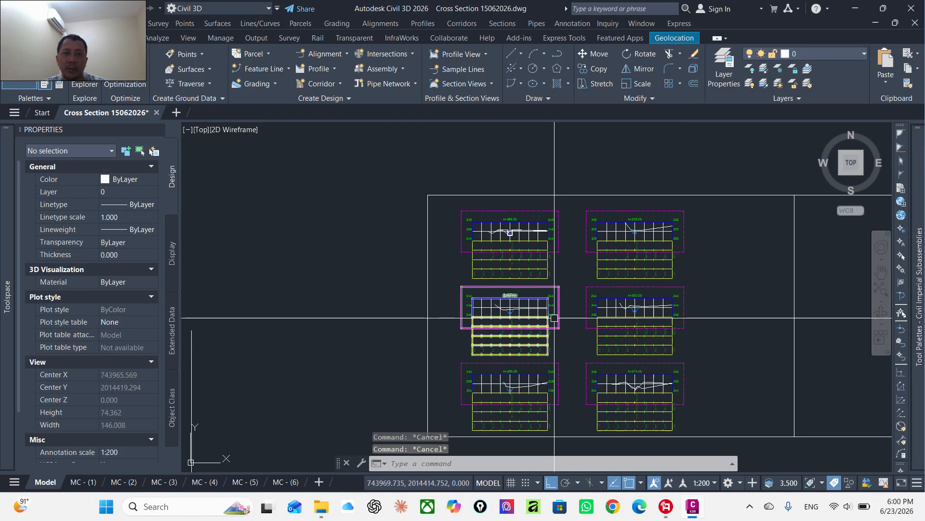
- Set Surface-Npone as the surface target for all LinkSlopeToSurface subassemblies in the region of Corridor - Siphon
mouse_move(4, 219)
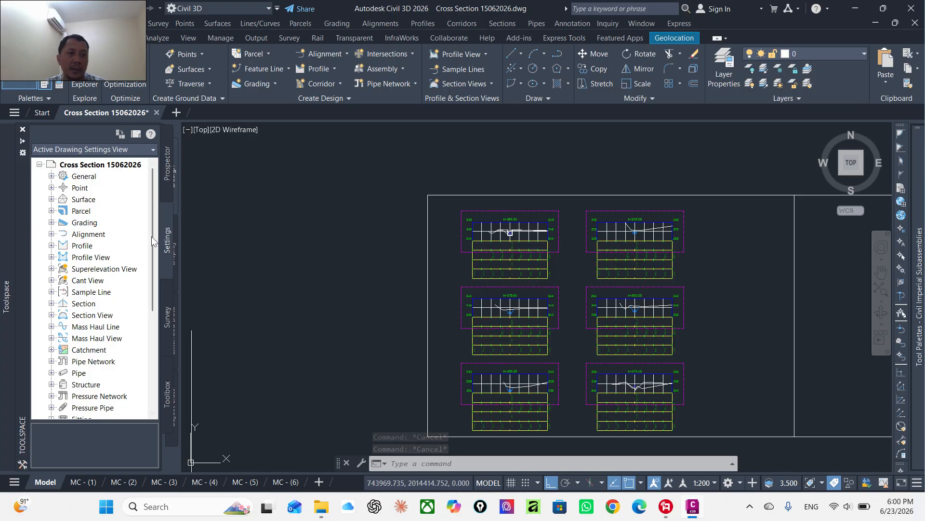
left_click(167, 186)
left_click(52, 303)
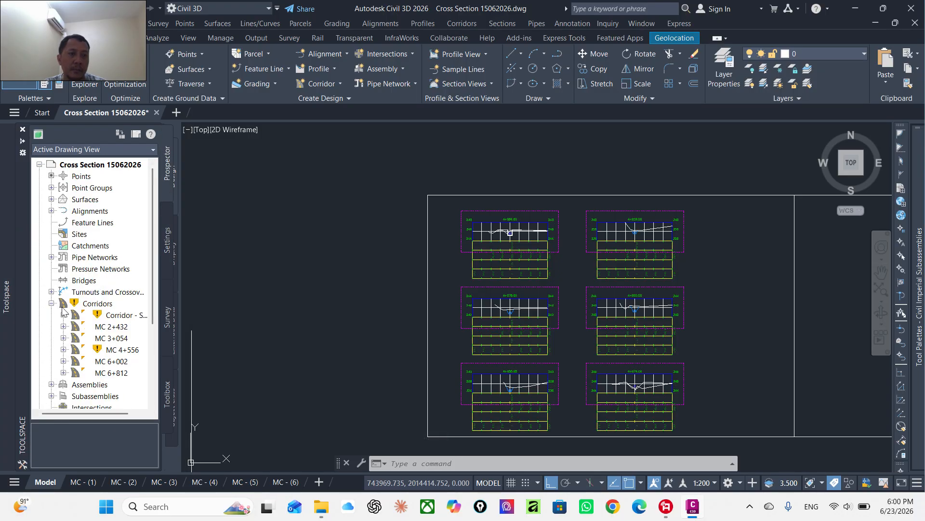
right_click(121, 316)
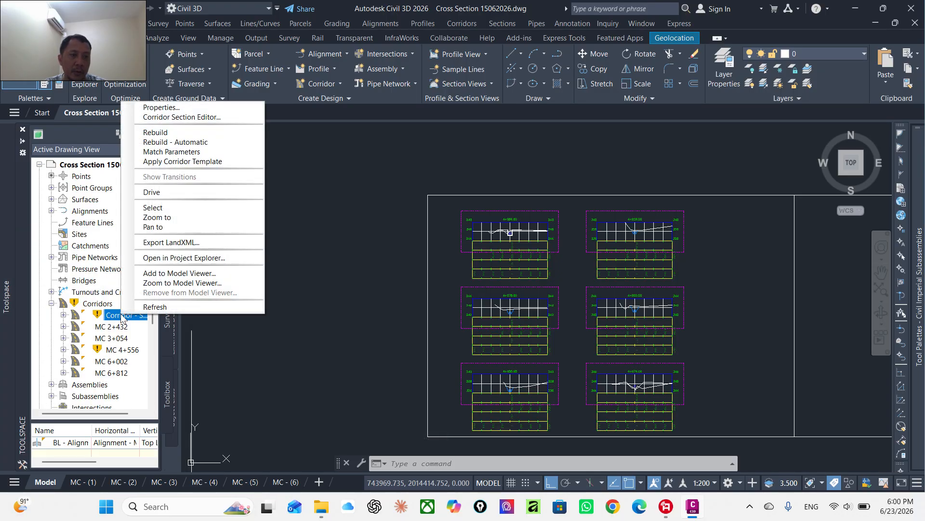
left_click(168, 108)
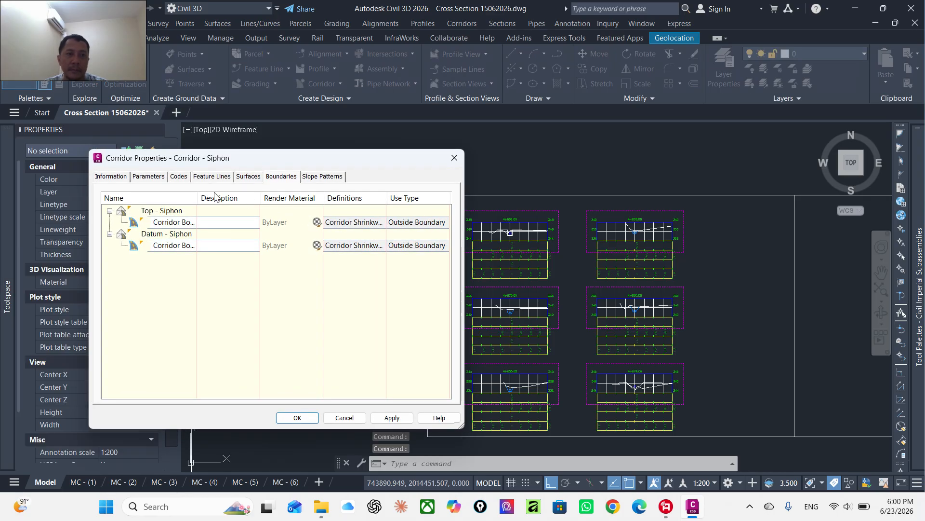
left_click(148, 177)
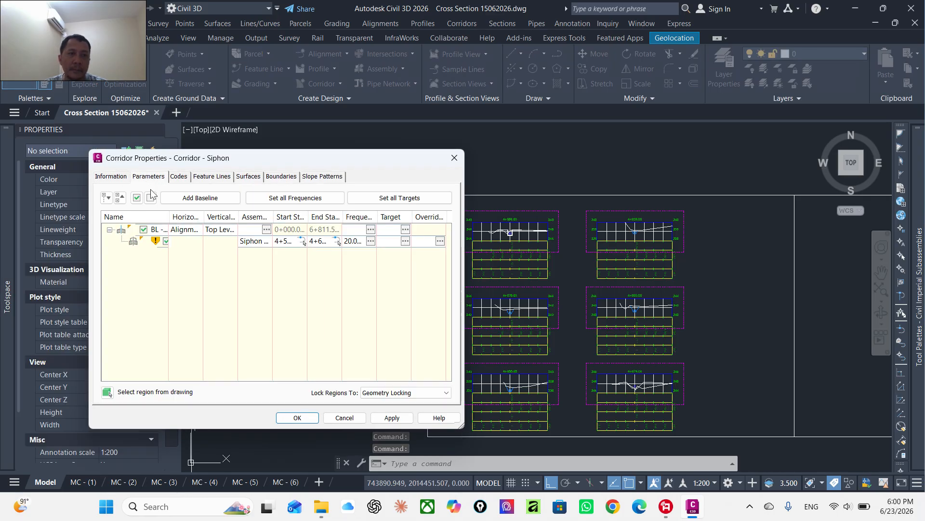
left_click(405, 241)
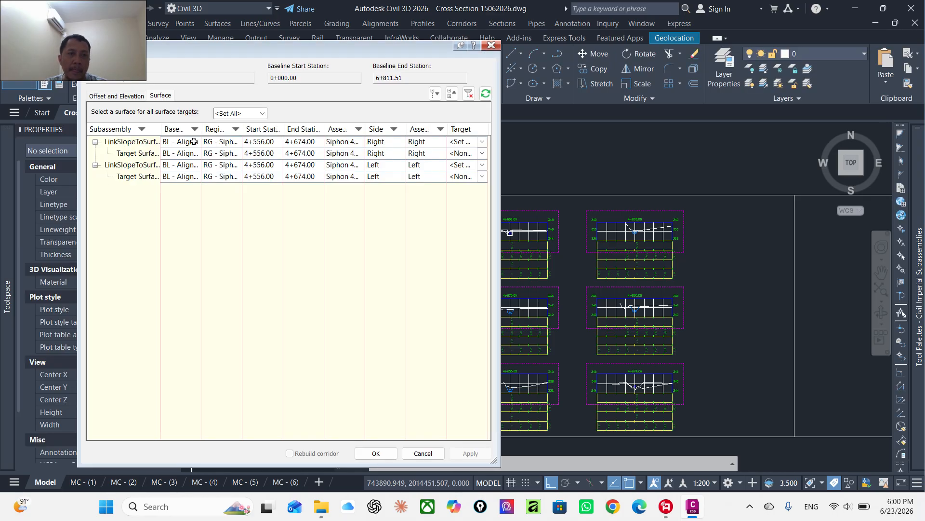
left_click(260, 113)
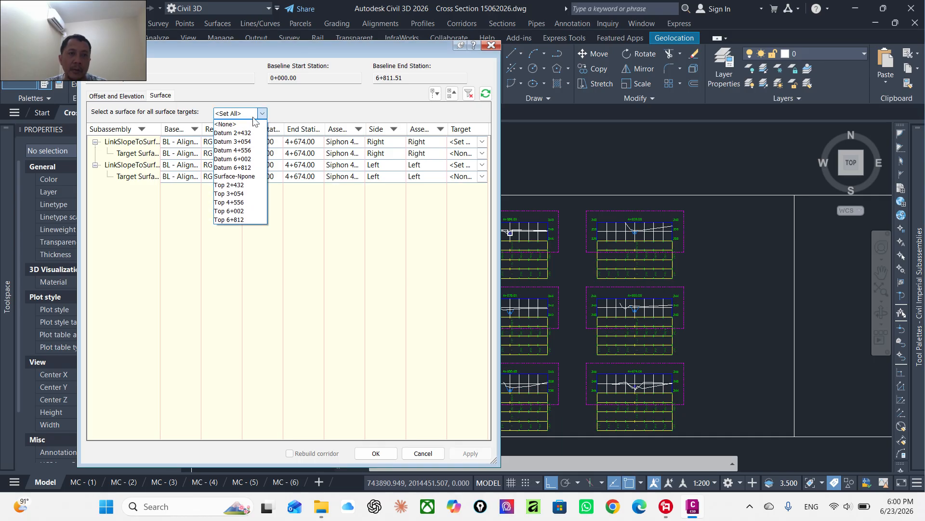
left_click(241, 176)
left_click(376, 453)
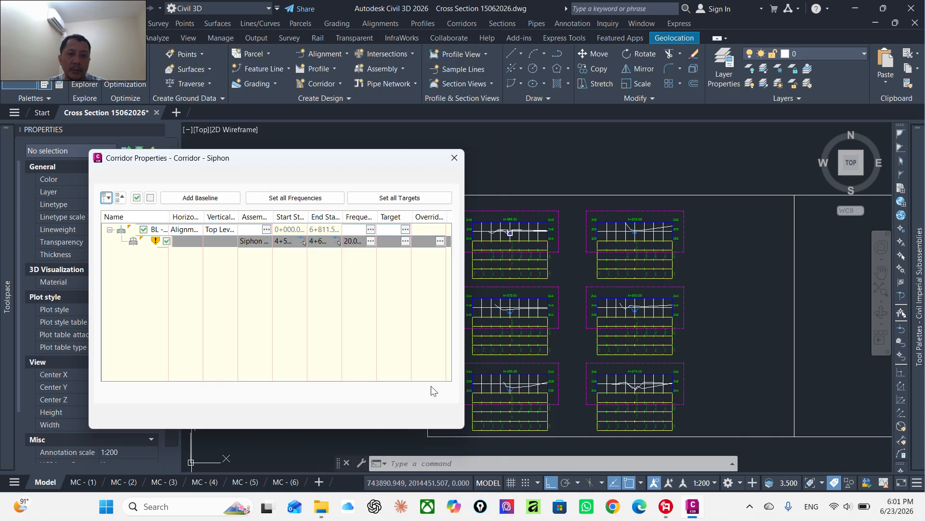
- Apply the new corridor properties, rebuild Corridor - Siphon and close its properties
left_click(393, 416)
left_click(378, 220)
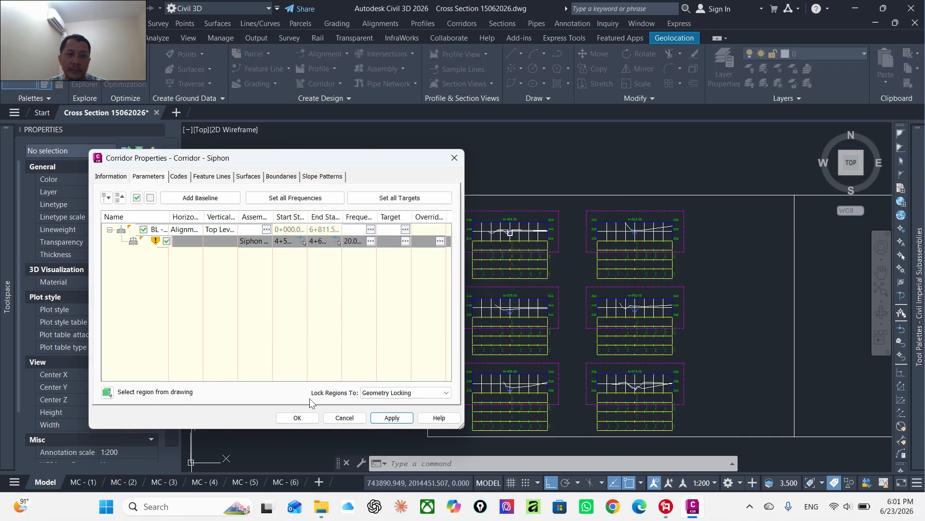
left_click(297, 417)
- Examine the siphon corridor's shape in the section views at stations 4+575 and 4+556
scroll(521, 294, "up", 5)
scroll(521, 294, "down", 4)
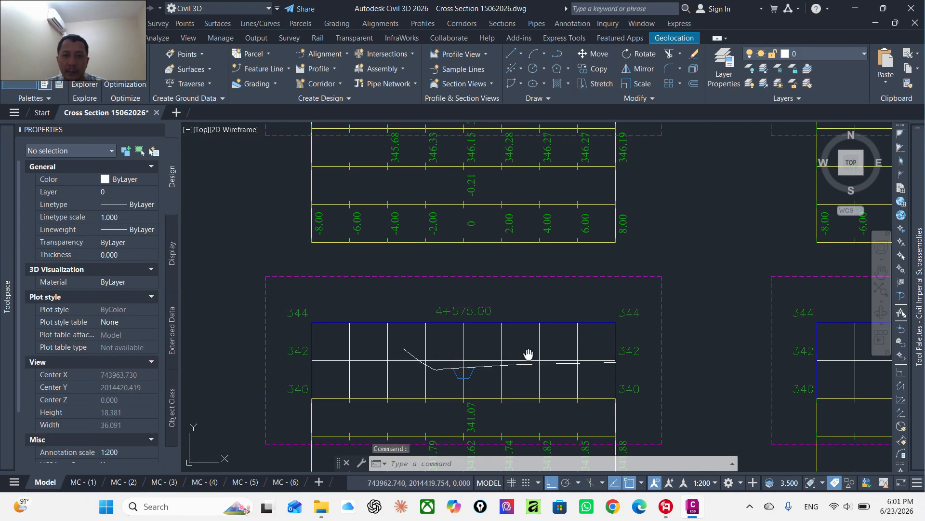
scroll(516, 265, "up", 8)
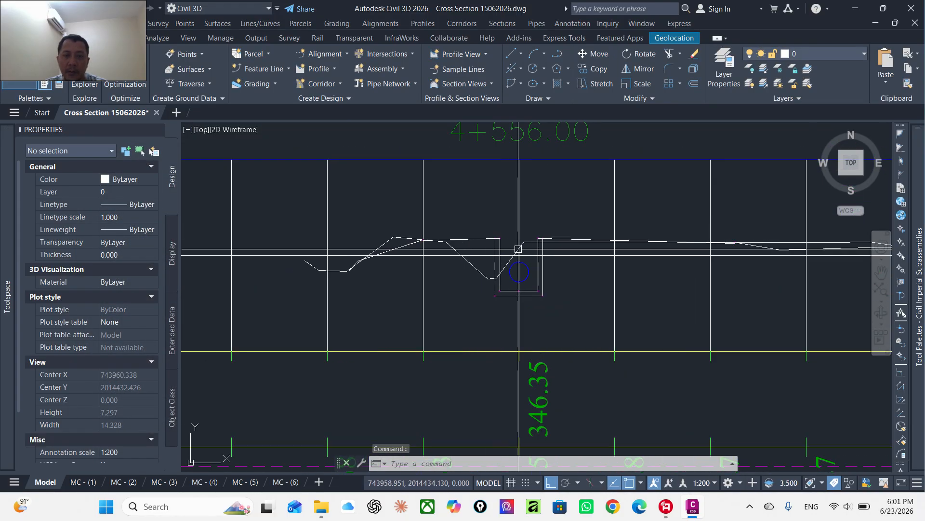
scroll(521, 265, "down", 10)
scroll(509, 283, "down", 8)
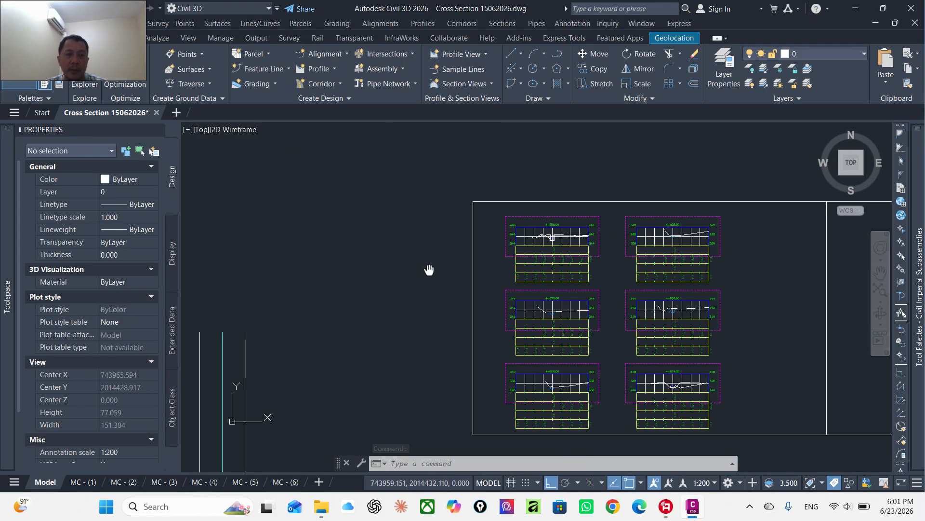
scroll(547, 275, "down", 2)
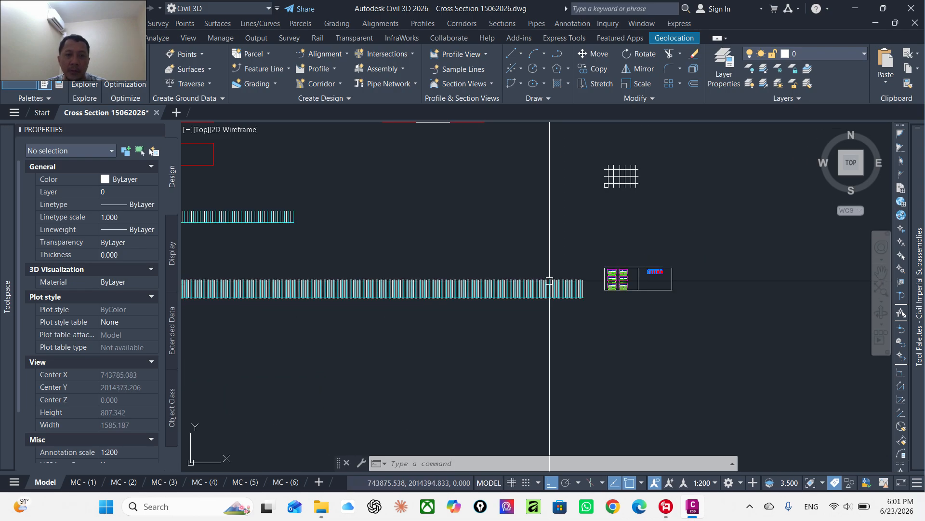
- Set Bottom Level as the vertical profile for the baseline of Corridor - Siphon
mouse_move(24, 278)
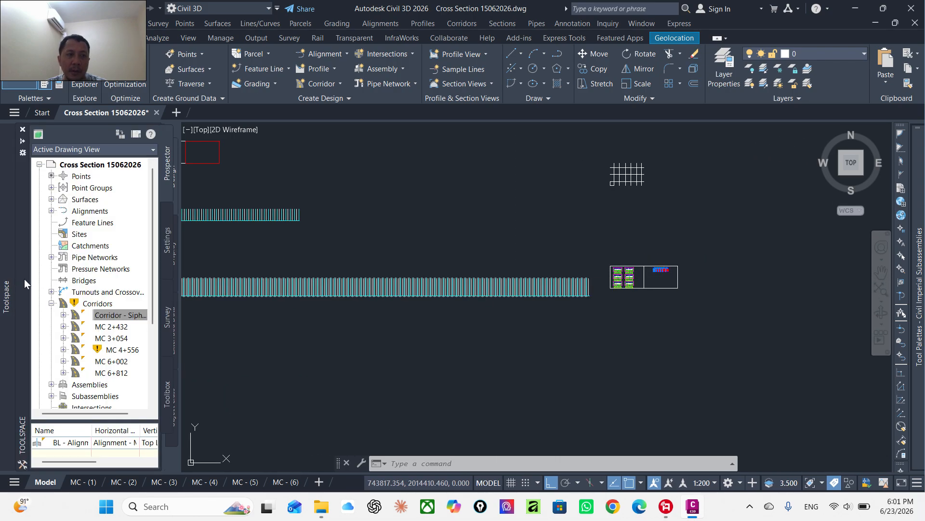
right_click(116, 317)
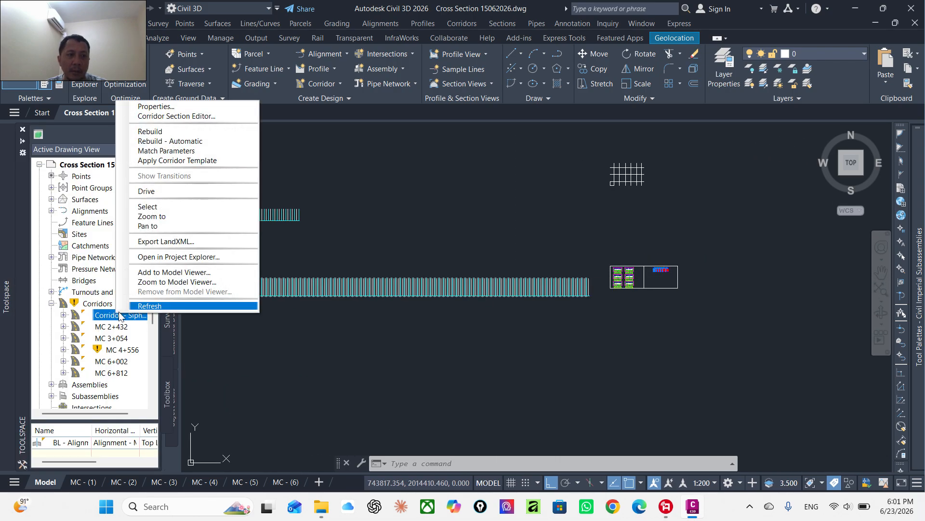
left_click(162, 110)
left_click(215, 230)
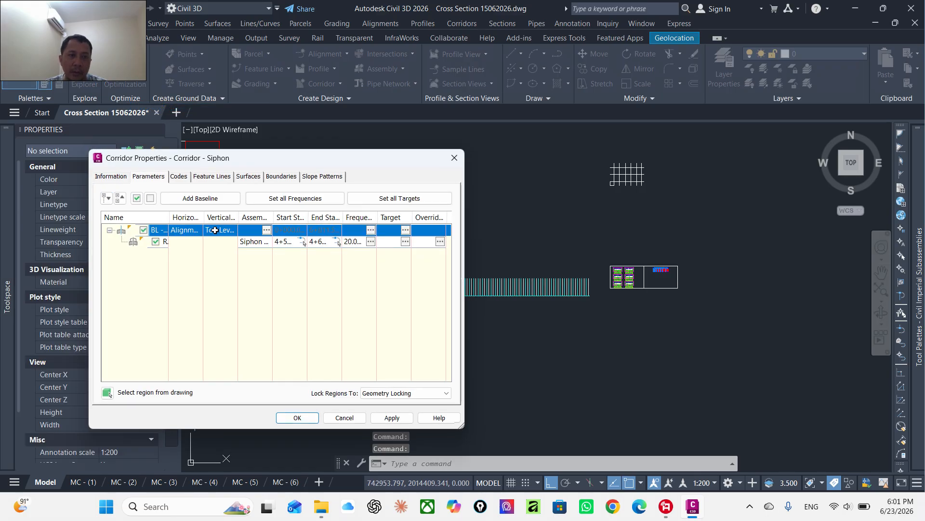
left_click(215, 230)
left_click(261, 305)
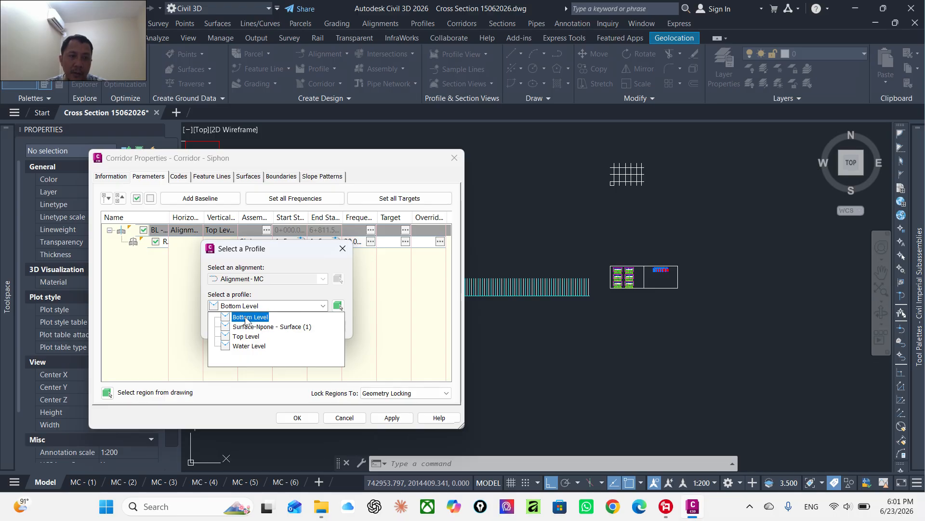
left_click(247, 317)
left_click(230, 327)
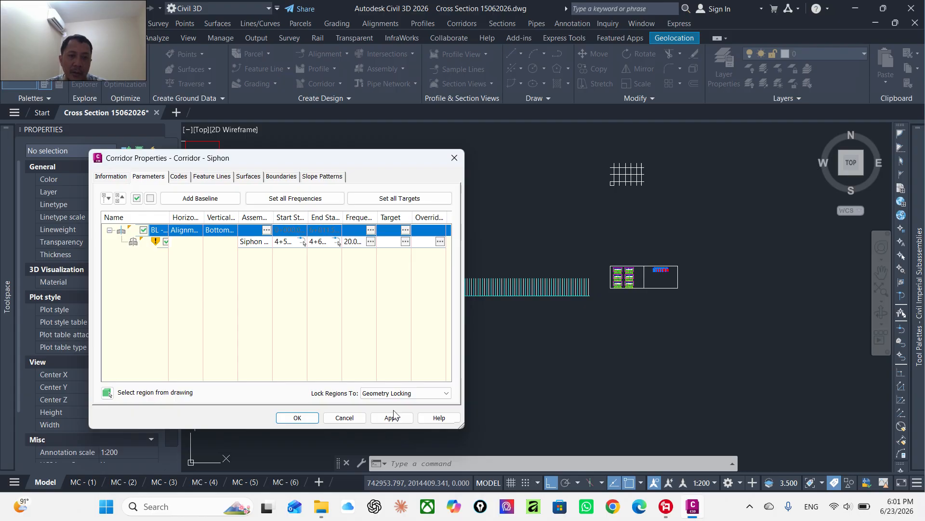
- Apply the profile change, rebuild Corridor - Siphon and close its properties
left_click(391, 417)
left_click(336, 228)
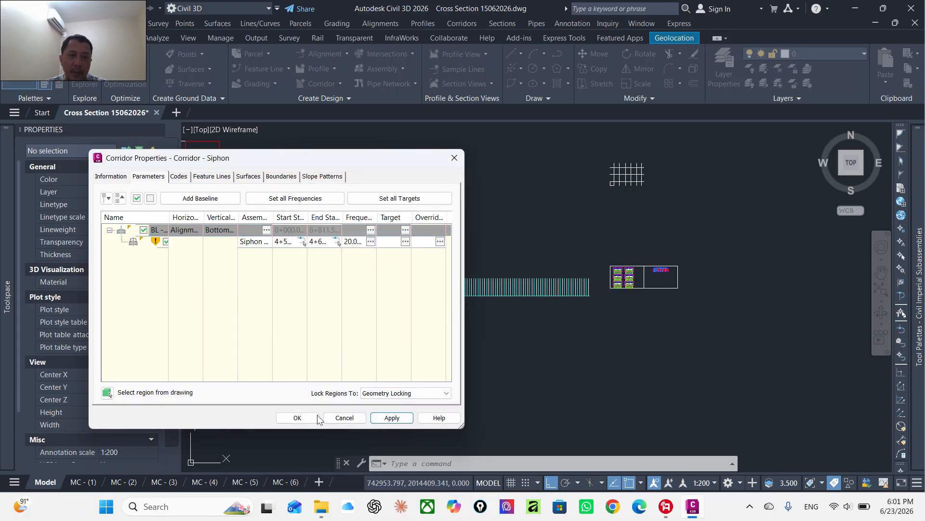
left_click(297, 418)
- Examine the rebuilt siphon trench shape in the section views at stations 4+600, 4+575 and 4+556
scroll(637, 280, "up", 15)
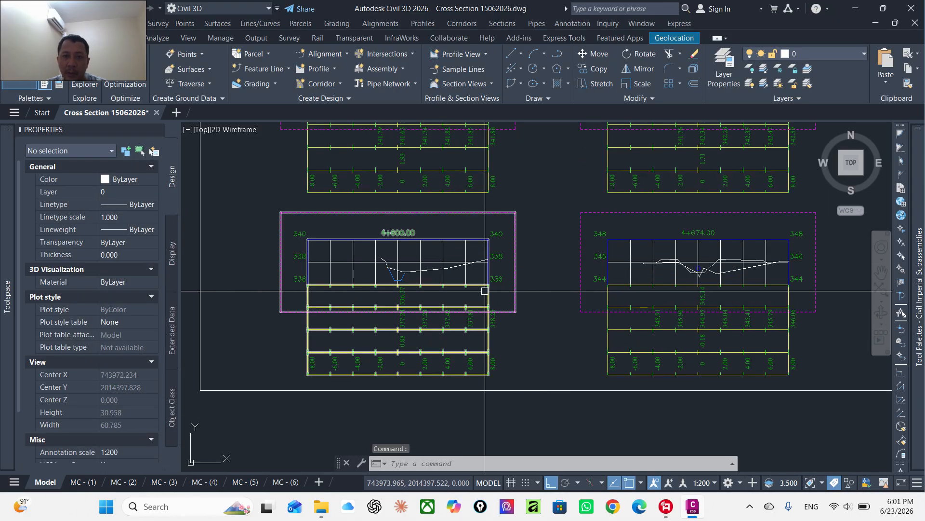
scroll(481, 384, "down", 3)
scroll(482, 283, "up", 6)
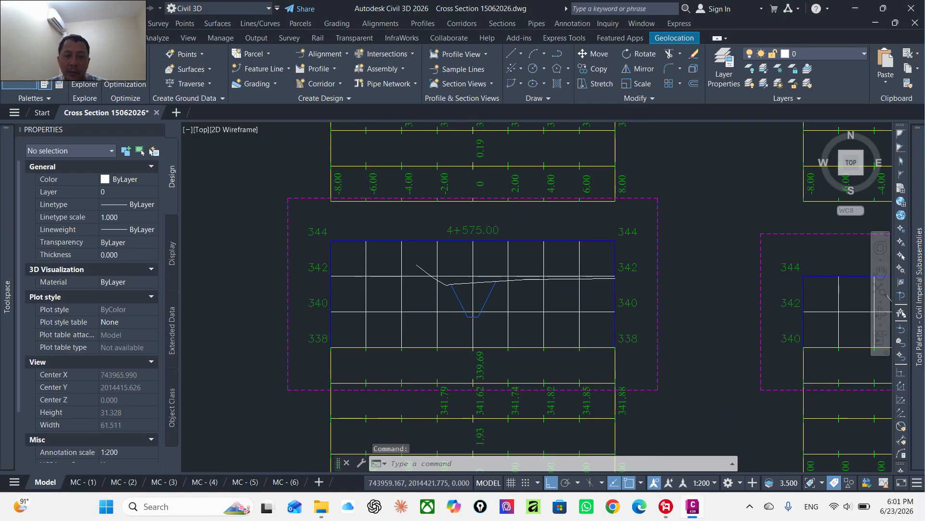
scroll(498, 305, "down", 4)
middle_click_drag(498, 305, 503, 331)
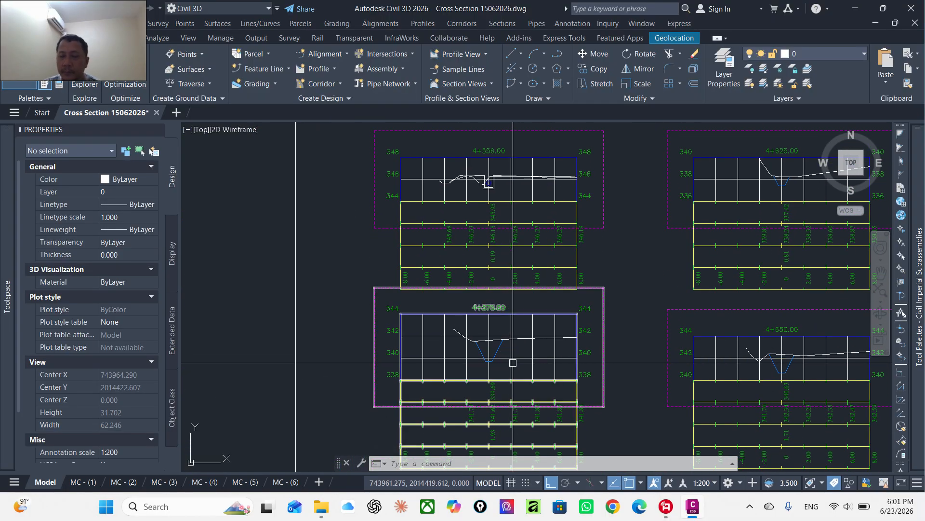
mouse_move(513, 362)
middle_mouse_down()
mouse_move(494, 286)
mouse_move(486, 289)
middle_mouse_up()
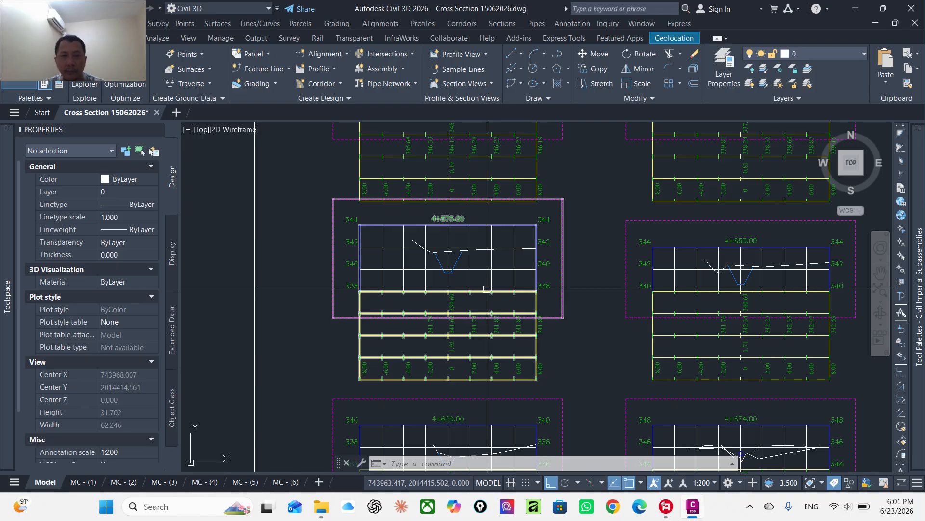
- Add a vertical linear dimension to the trench at station 4+575, from its bottom corner to the top of the side slope
scroll(488, 283, "up", 6)
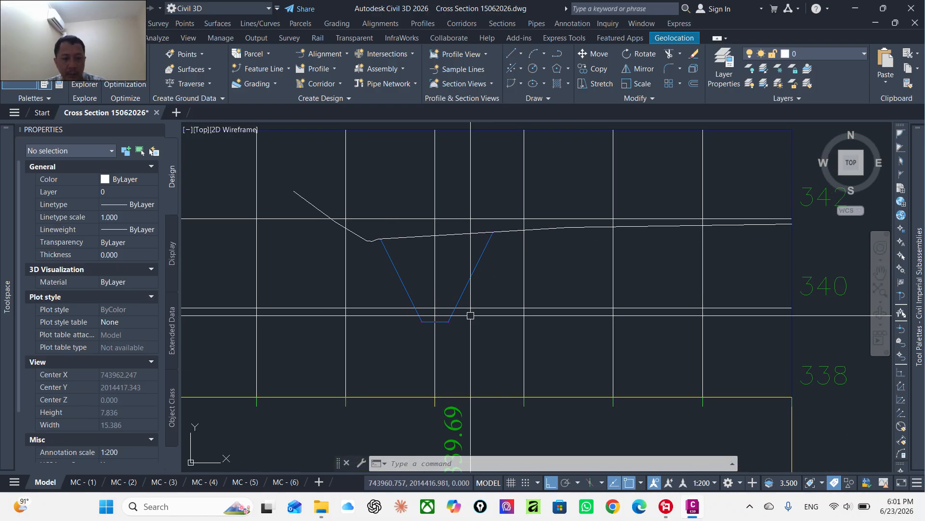
type("li")
key("Return")
scroll(453, 315, "up", 8)
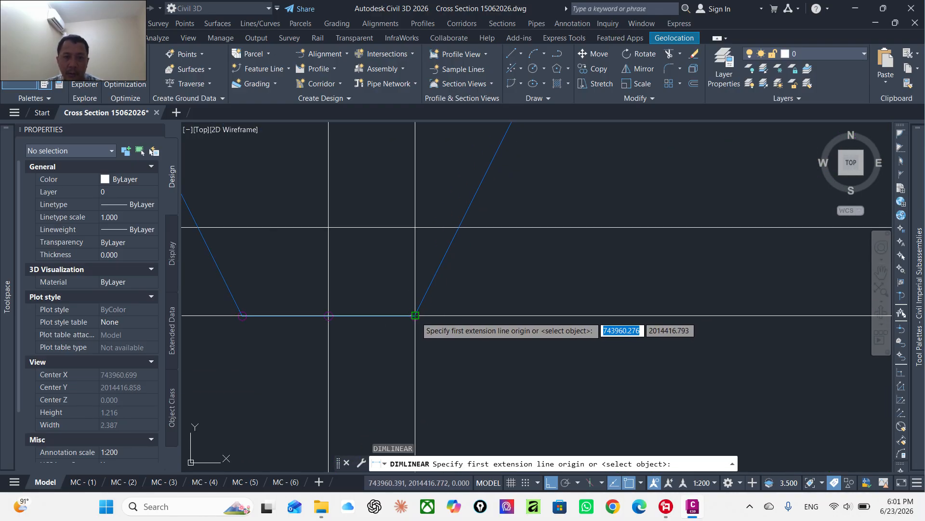
scroll(412, 318, "down", 4)
scroll(458, 282, "up", 6)
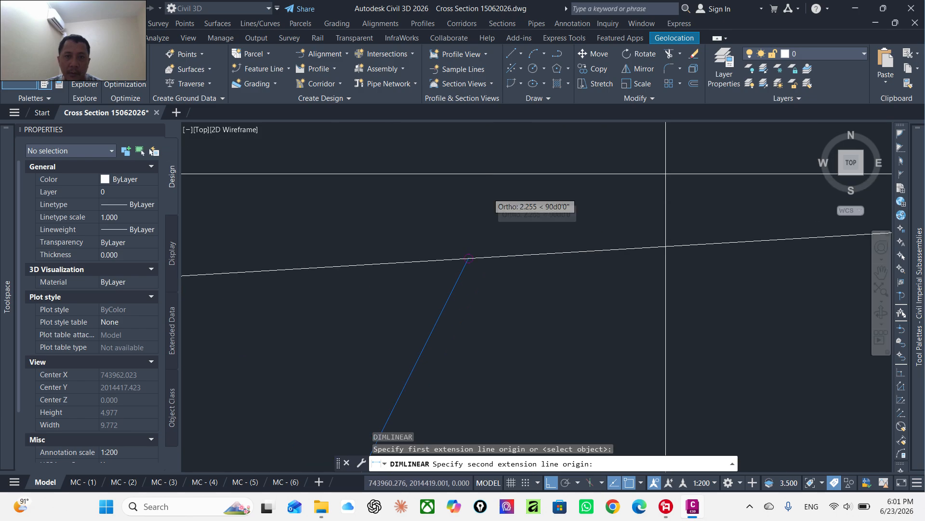
left_click(456, 289)
scroll(458, 291, "down", 2)
scroll(462, 294, "up", 3)
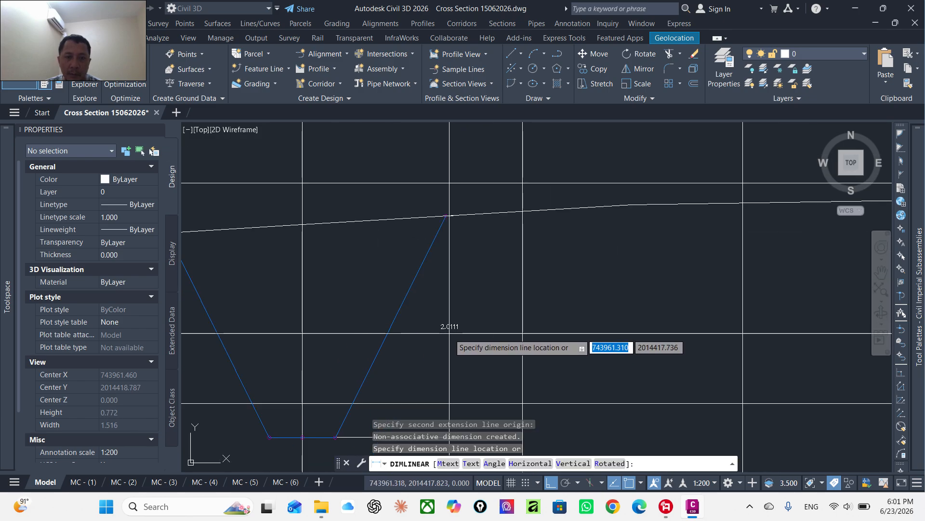
scroll(465, 297, "down", 4)
- Examine the pipe circle inside the box channel in the section view at station 4+556
scroll(466, 297, "down", 4)
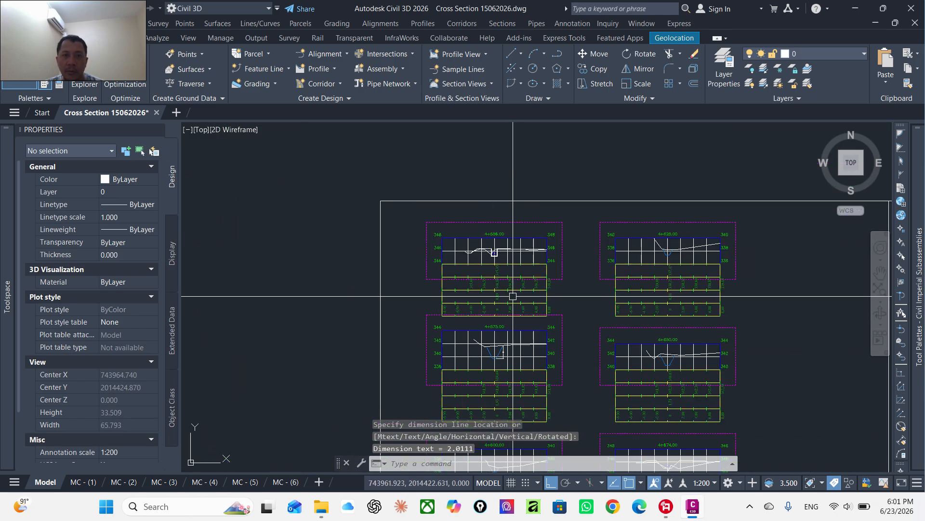
scroll(457, 285, "up", 8)
scroll(463, 282, "down", 3)
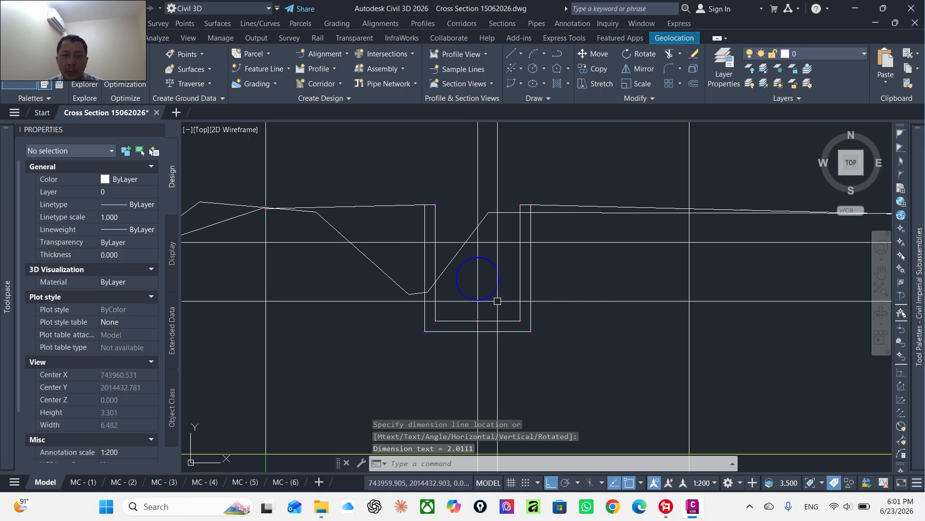
scroll(457, 252, "up", 4)
scroll(418, 307, "down", 9)
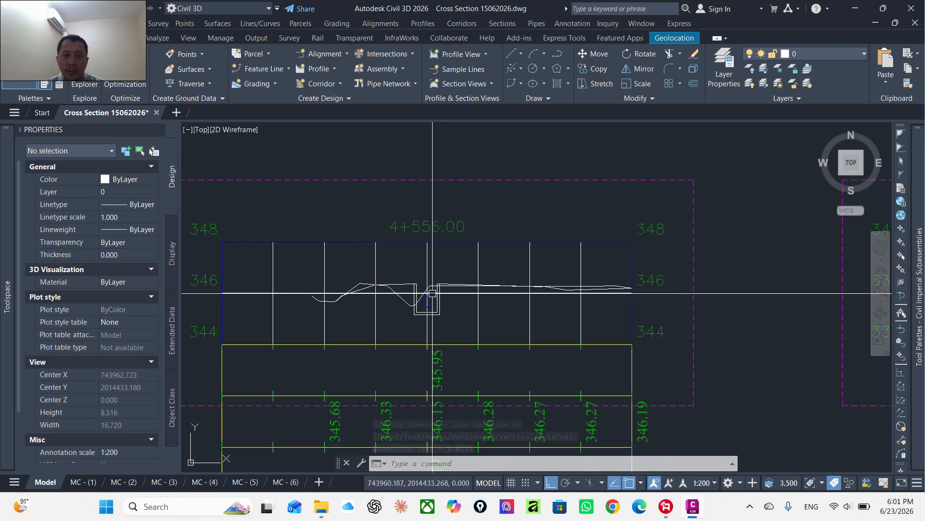
scroll(432, 298, "up", 6)
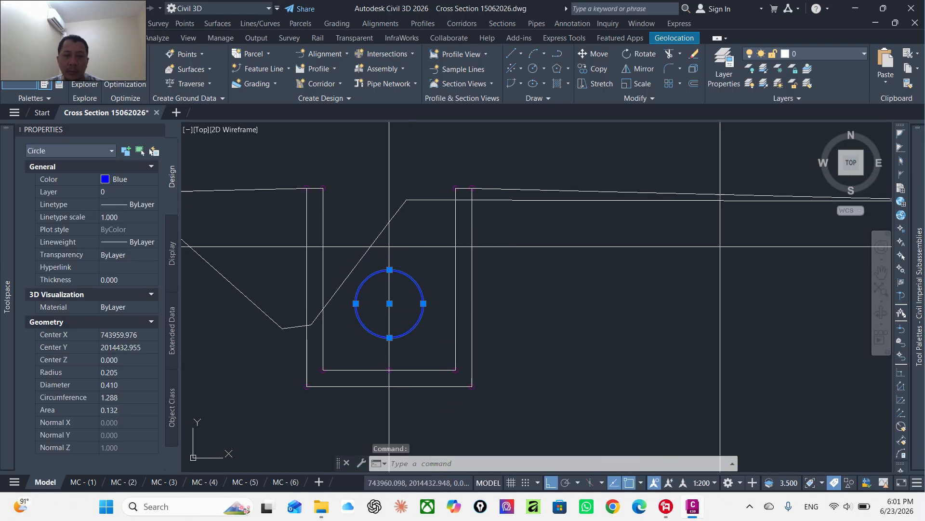
key("Escape")
scroll(446, 274, "down", 5)
scroll(448, 277, "up", 3)
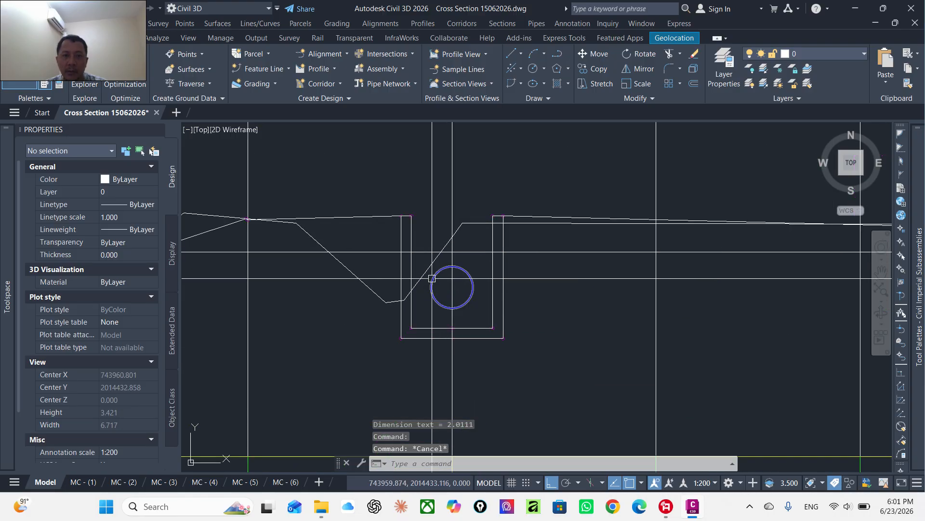
scroll(453, 282, "down", 10)
- Examine the corridor sections at stations 4+600 and 4+575 in their section views
middle_click_drag(518, 314, 511, 240)
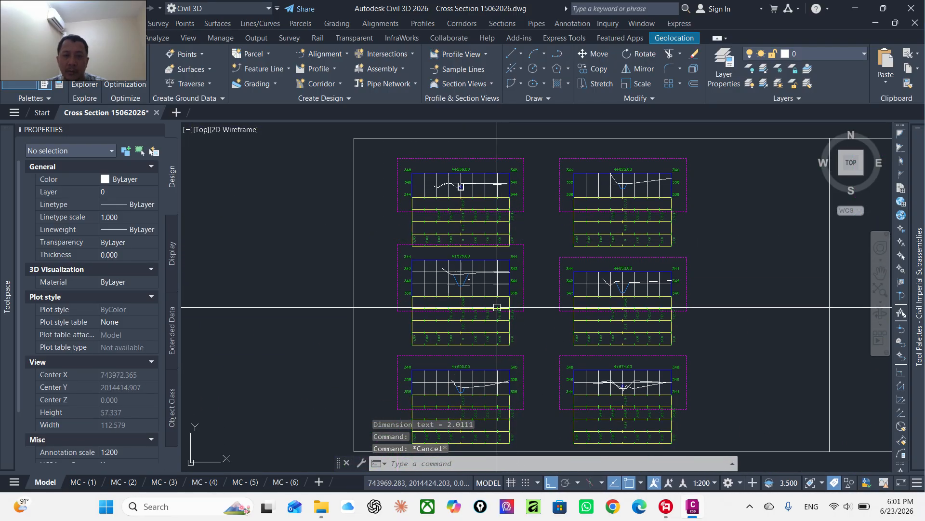
middle_click_drag(480, 338, 479, 302)
scroll(462, 265, "up", 8)
scroll(472, 224, "down", 6)
scroll(493, 254, "up", 8)
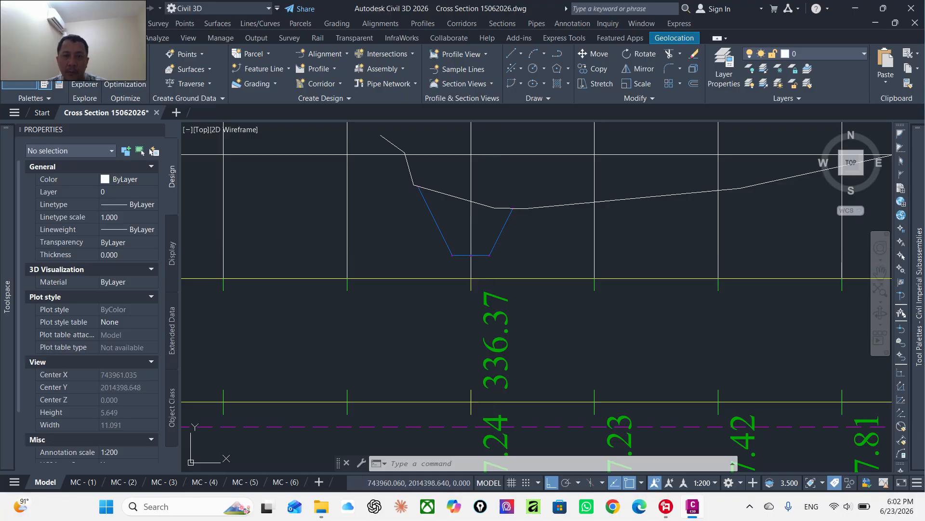
left_click(492, 248)
scroll(493, 249, "down", 10)
scroll(493, 249, "up", 3)
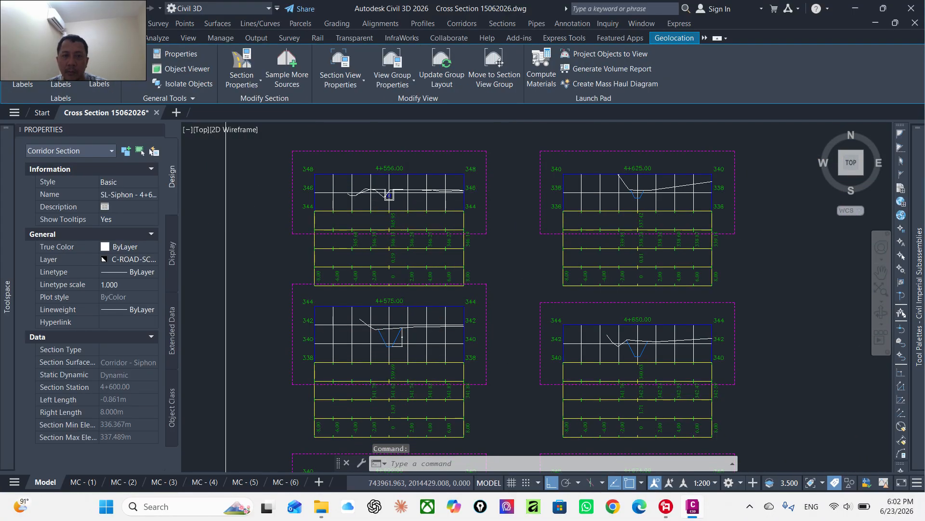
scroll(428, 258, "up", 4)
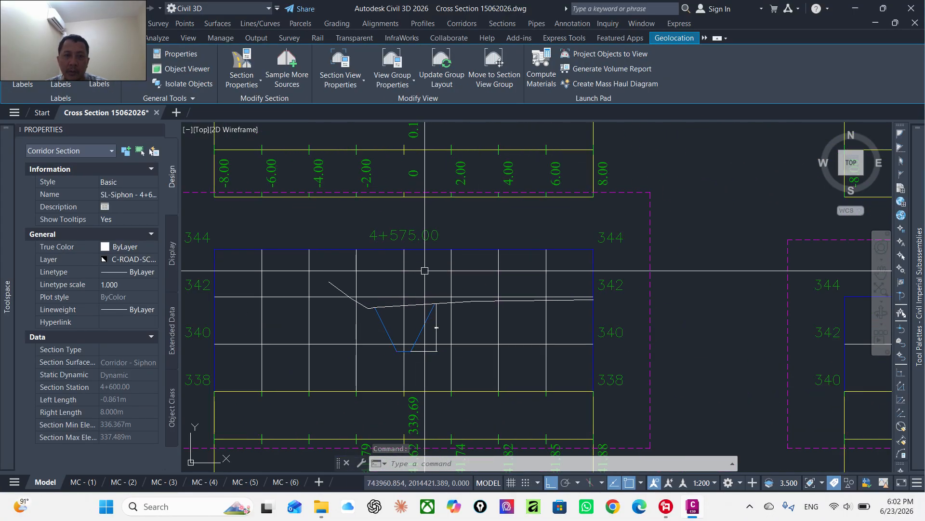
- Find the siphon's dip in the profile view and examine its profile lines around stations 4+575 and 4+600
scroll(405, 312, "down", 18)
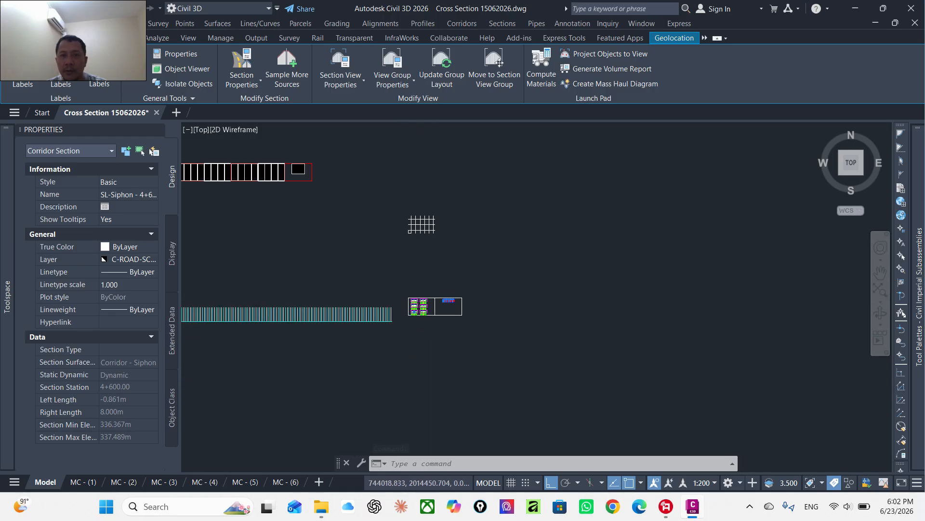
middle_click_drag(533, 212, 356, 366)
scroll(637, 274, "up", 10)
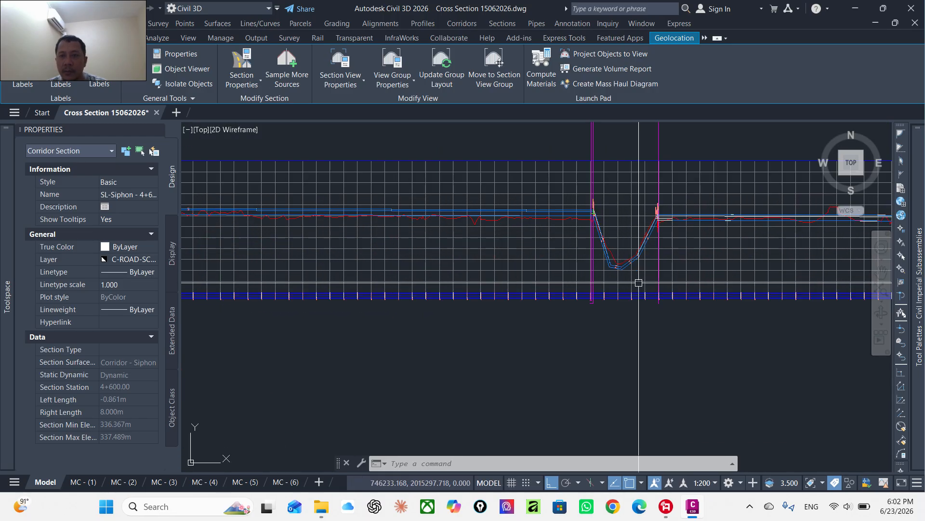
scroll(565, 284, "up", 8)
scroll(552, 284, "down", 8)
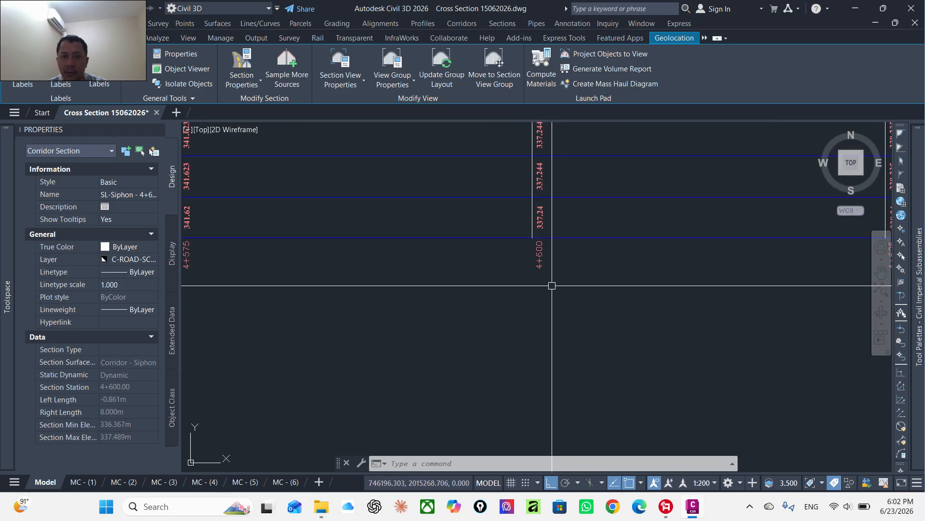
middle_click_drag(389, 318, 430, 335)
left_click_drag(430, 336, 608, 456)
scroll(588, 441, "down", 4)
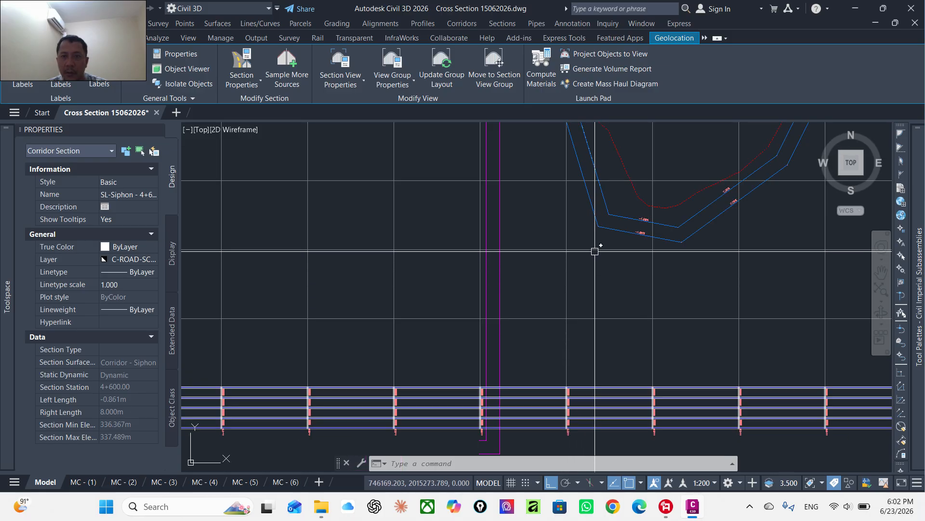
middle_click_drag(597, 252, 609, 295)
middle_click_drag(588, 179, 586, 297)
scroll(585, 257, "up", 2)
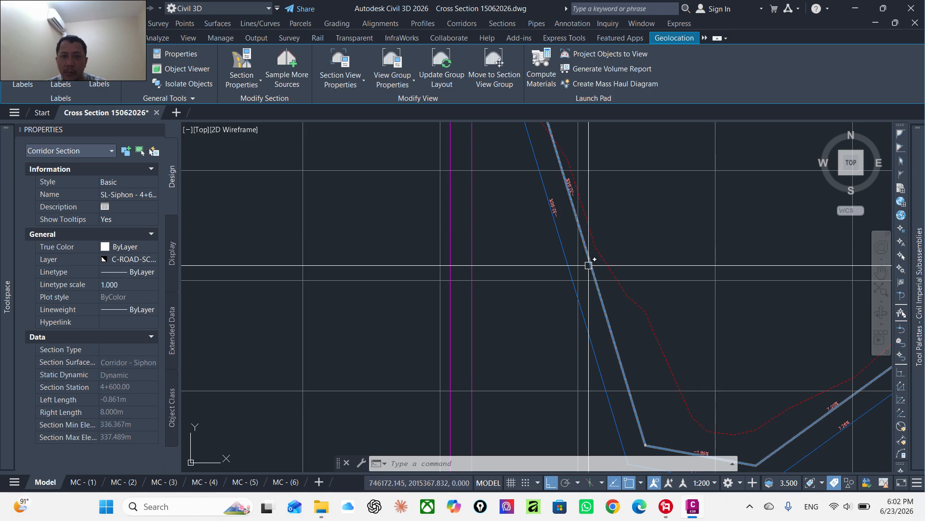
- Add a vertical linear dimension in the profile view at station 4+575, from the lower blue profile line to the ground line
type("li")
key("Return")
scroll(583, 274, "up", 2)
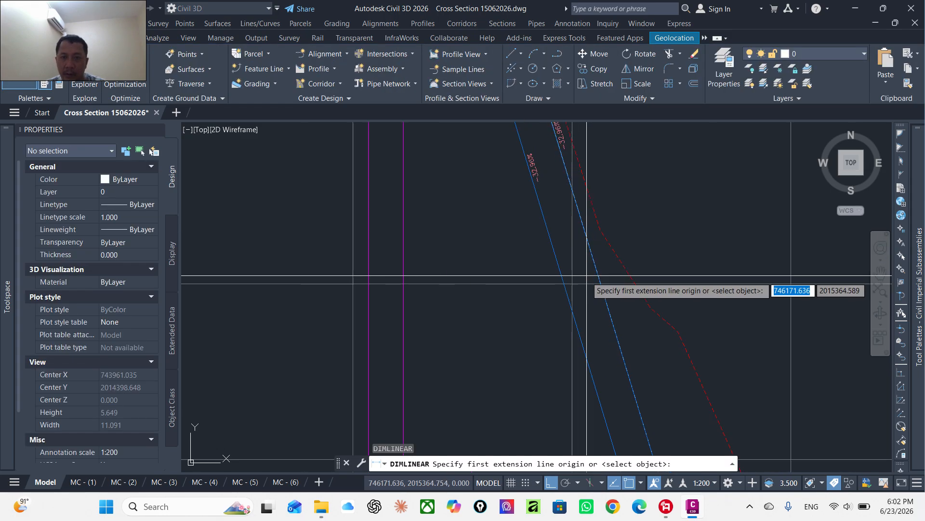
left_click(572, 311)
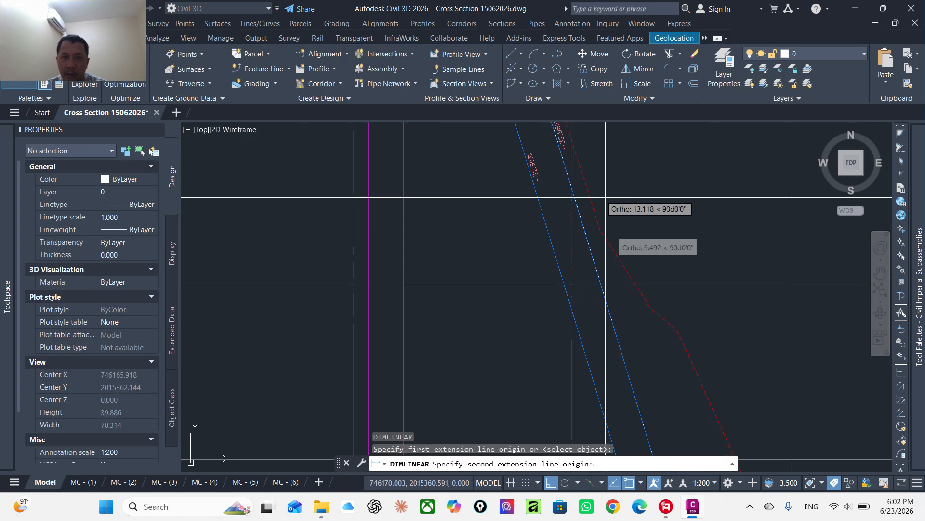
left_click(573, 141)
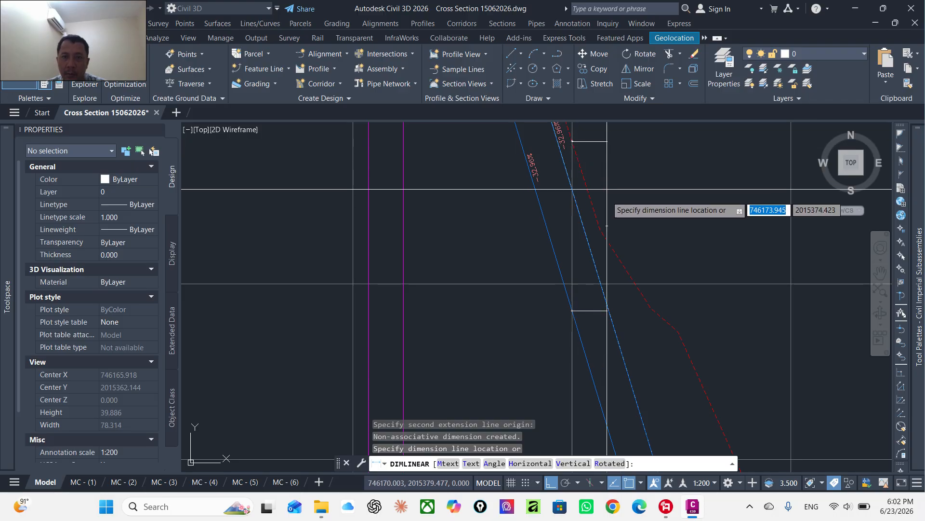
scroll(602, 231, "up", 3)
scroll(603, 235, "down", 5)
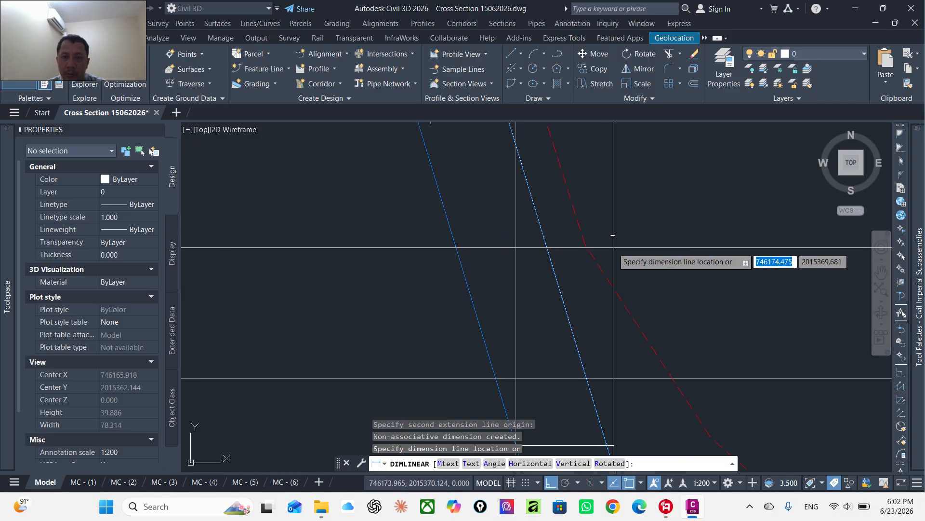
left_click(613, 246)
- Select the vertical dimension at station 4+575 and examine where its upper end meets the ground line in the profile view
mouse_move(597, 225)
middle_mouse_down()
mouse_move(582, 145)
mouse_move(580, 327)
middle_mouse_up()
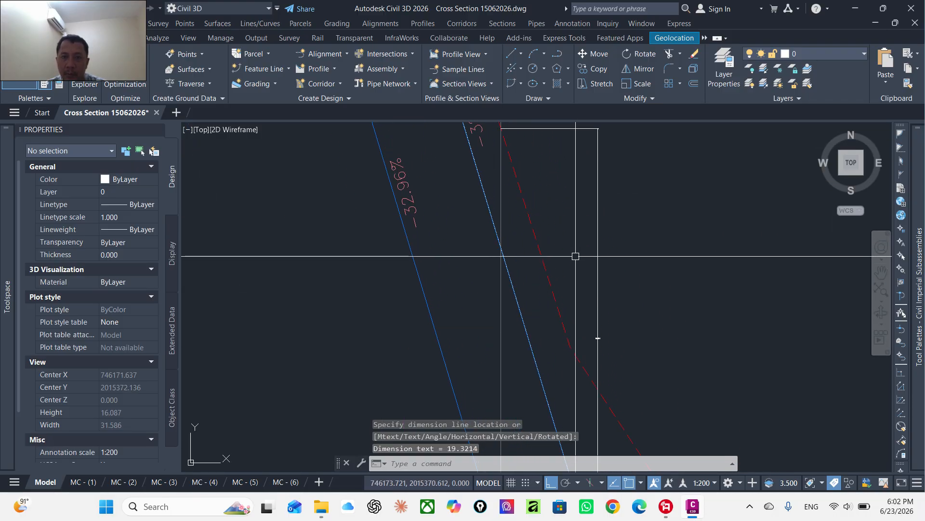
scroll(574, 249, "down", 2)
middle_click_drag(563, 231, 564, 322)
scroll(530, 252, "up", 7)
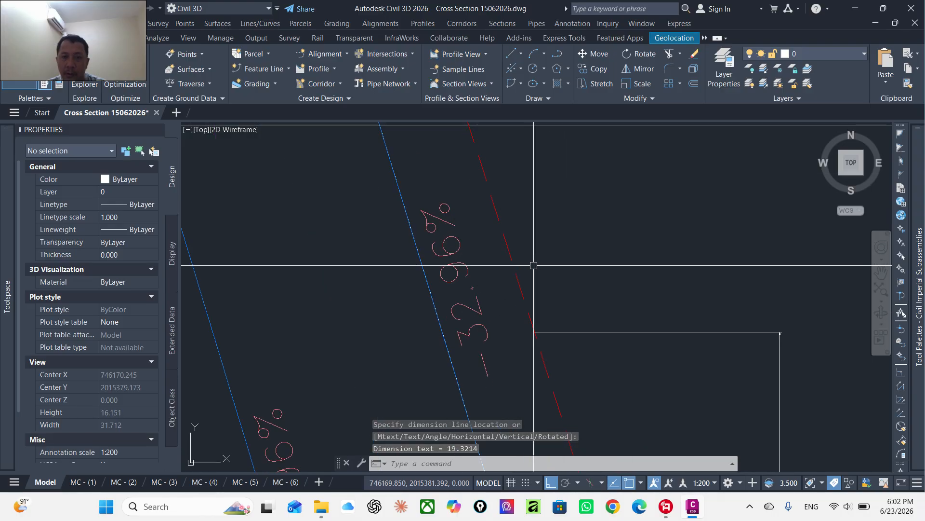
left_click(562, 374)
left_click(547, 333)
scroll(528, 376, "up", 3)
scroll(529, 376, "up", 4)
scroll(535, 277, "up", 5)
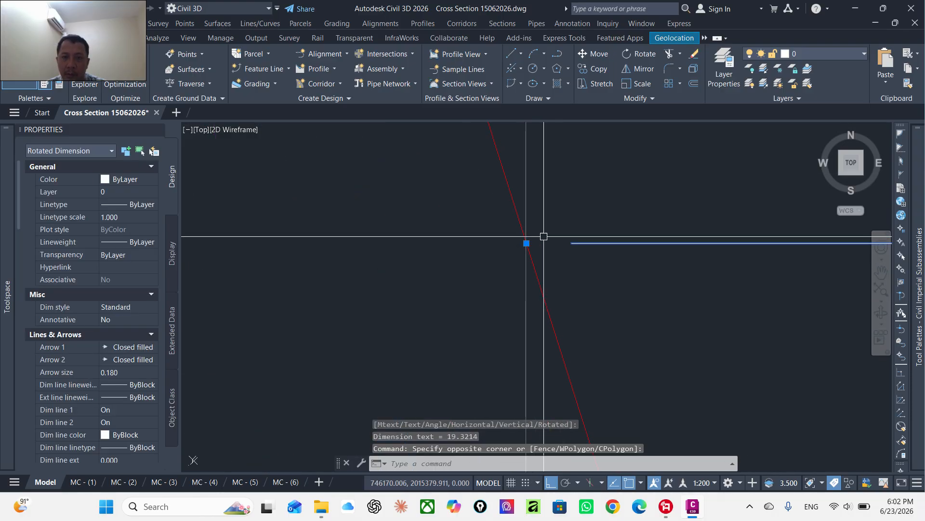
scroll(510, 267, "down", 10)
scroll(514, 259, "down", 8)
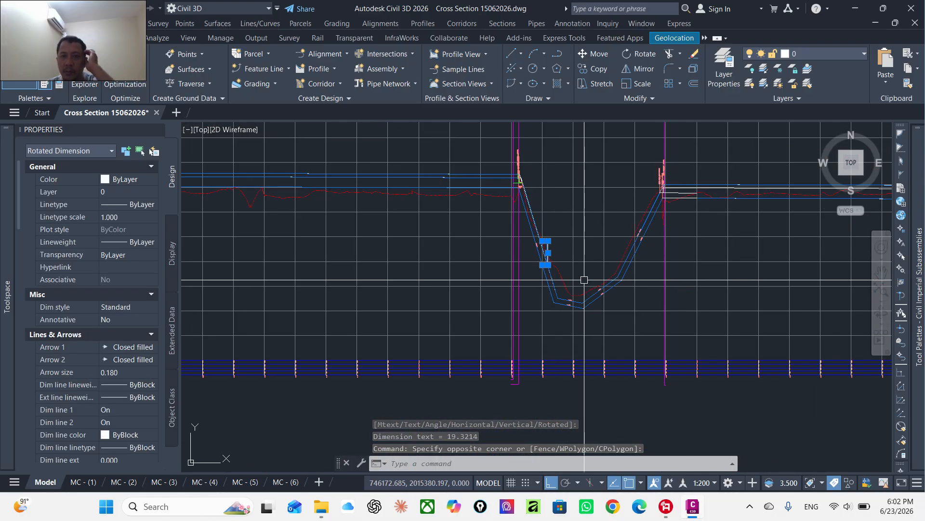
- Examine the 4+575 dimension's lower end on the lower blue profile line, then deselect it and read its text
scroll(531, 222, "up", 4)
scroll(532, 222, "up", 3)
scroll(537, 215, "up", 3)
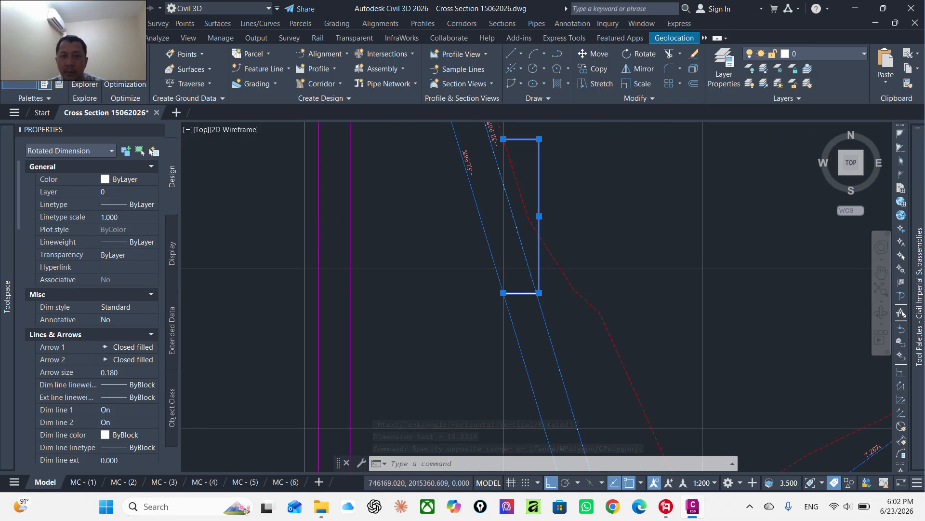
scroll(541, 295, "up", 3)
scroll(496, 320, "up", 2)
scroll(469, 345, "down", 9)
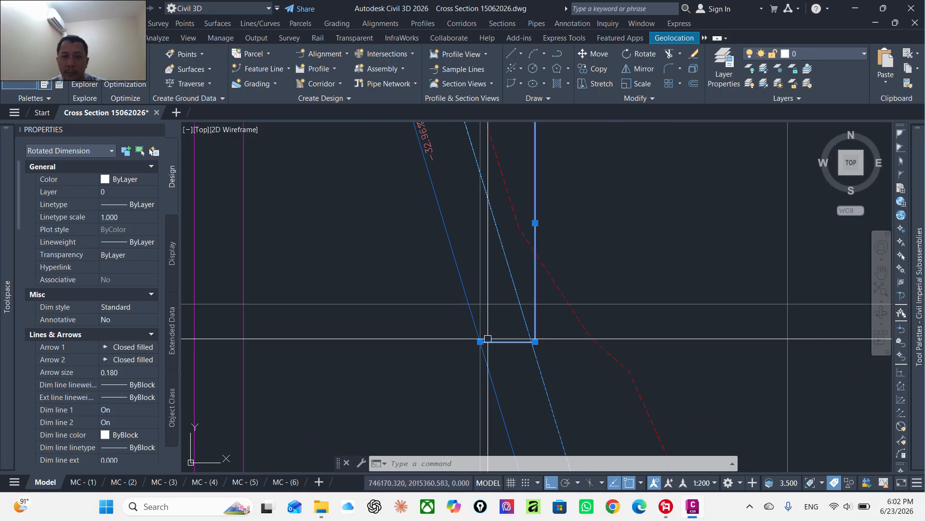
scroll(533, 222, "up", 7)
key("Escape")
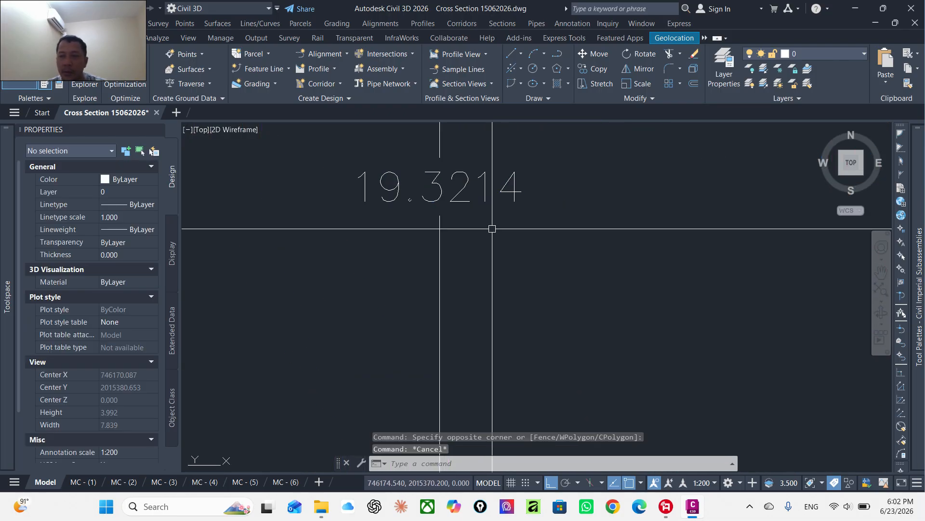
- Check the station and elevation labels in the profile view's data bands below the 4+575 dimension
scroll(534, 213, "down", 12)
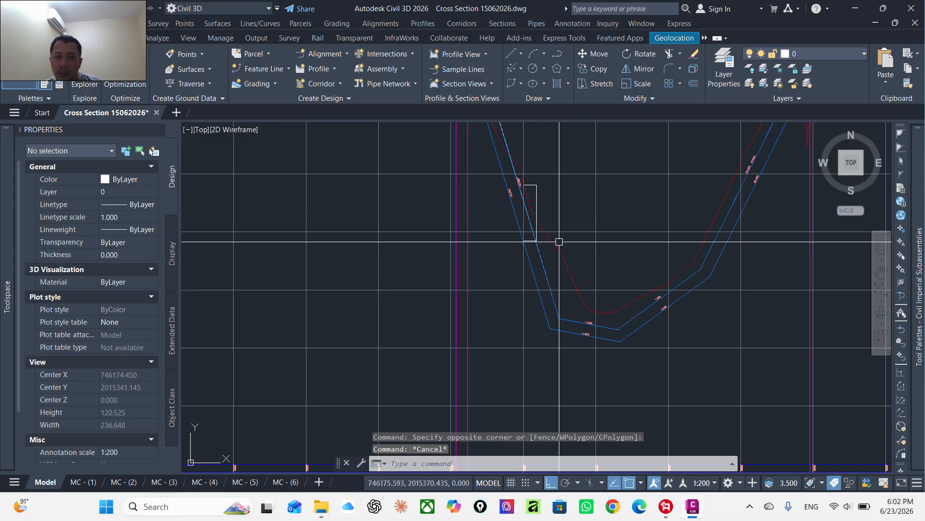
middle_click_drag(559, 319, 583, 183)
scroll(599, 344, "up", 8)
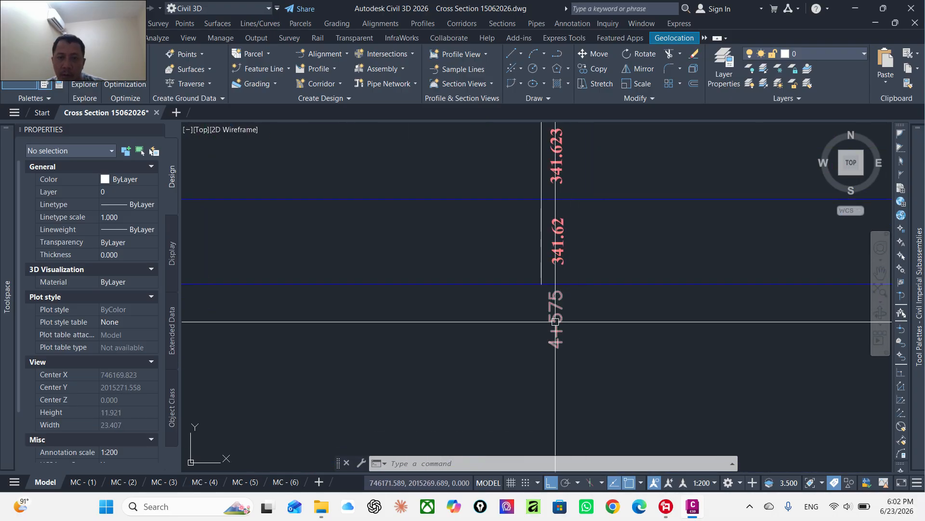
scroll(555, 321, "down", 12)
mouse_move(589, 272)
middle_mouse_down()
mouse_move(593, 334)
mouse_move(590, 184)
middle_mouse_up()
scroll(538, 178, "up", 6)
scroll(590, 184, "down", 2)
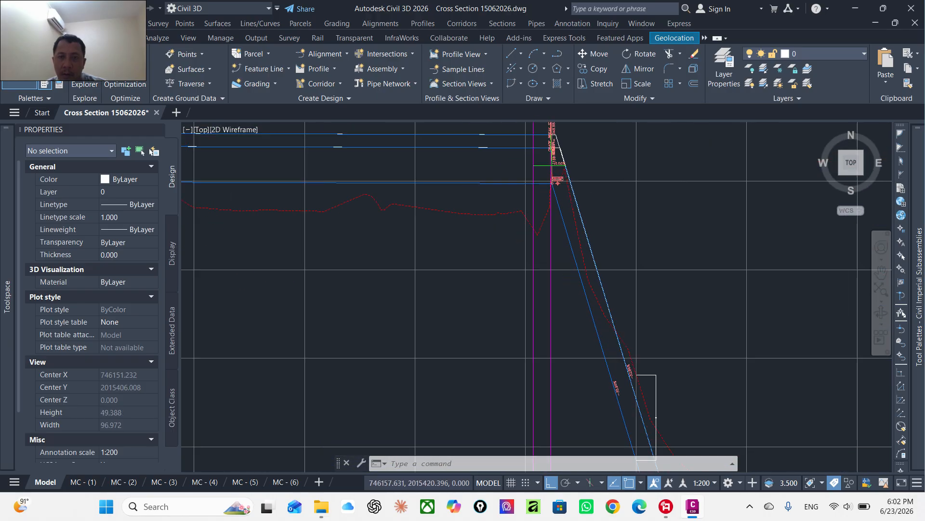
- Add a vertical linear dimension in the 4+600.00 section view, from the middle of the trench bottom up to the ground line
scroll(584, 192, "down", 20)
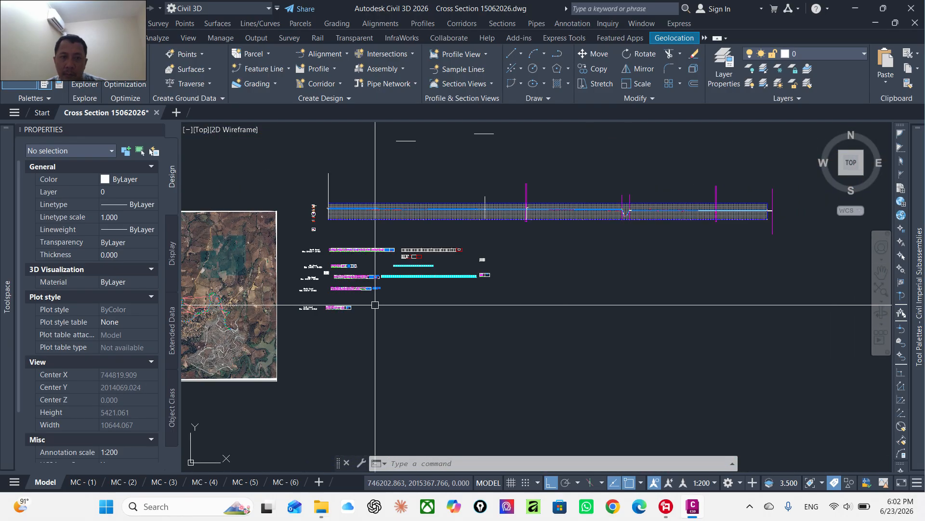
scroll(391, 272, "up", 6)
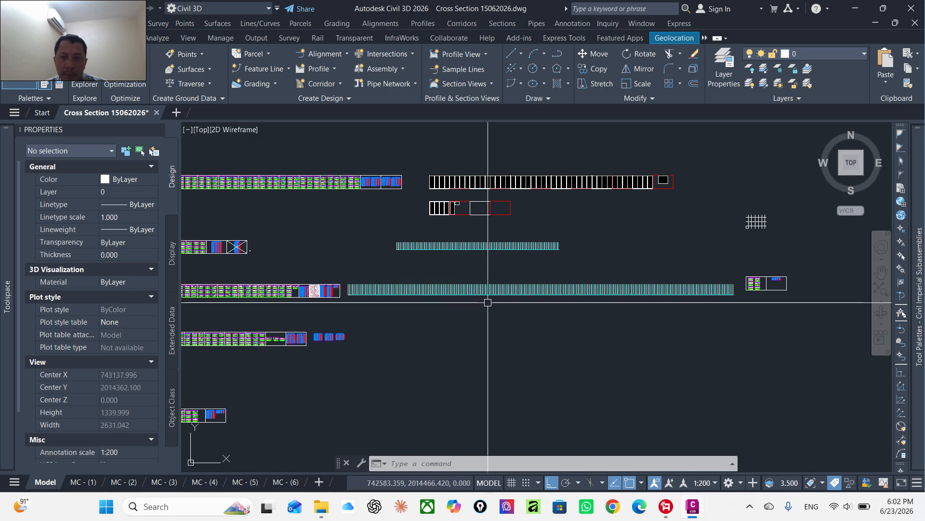
scroll(781, 289, "up", 20)
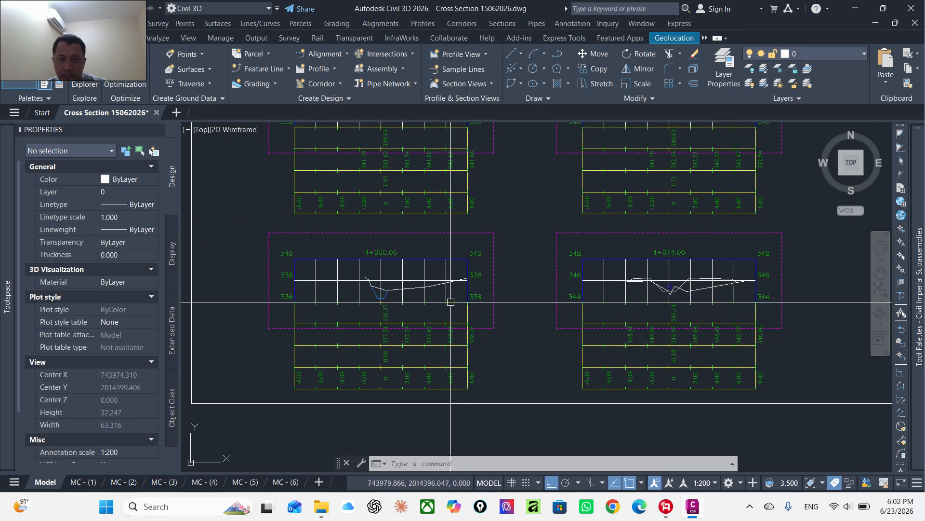
scroll(425, 308, "down", 10)
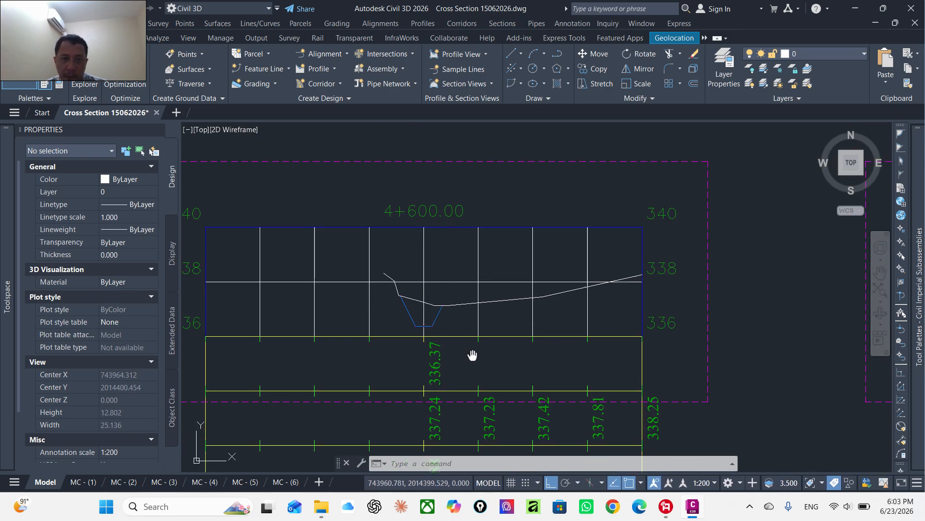
scroll(473, 355, "up", 7)
scroll(427, 331, "up", 2)
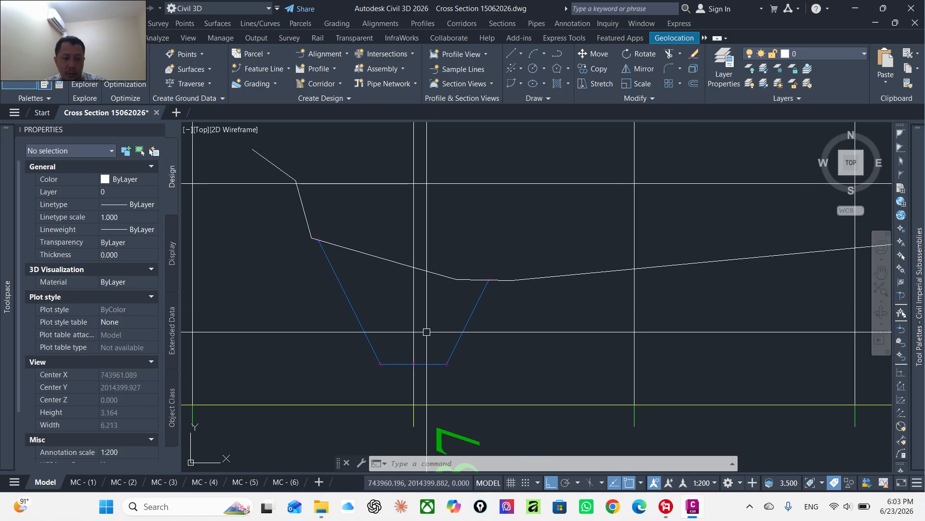
type("dli")
key("Return")
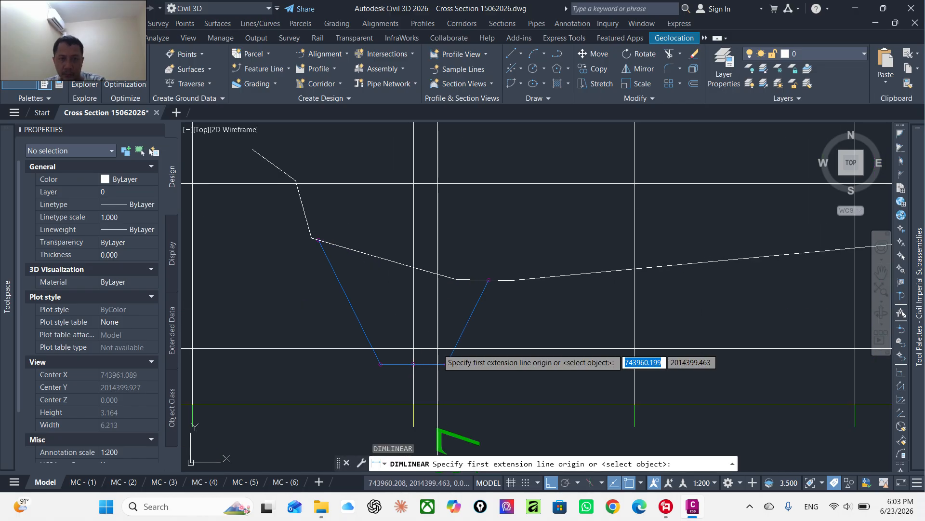
scroll(405, 365, "up", 4)
left_click(460, 357)
scroll(463, 299, "down", 4)
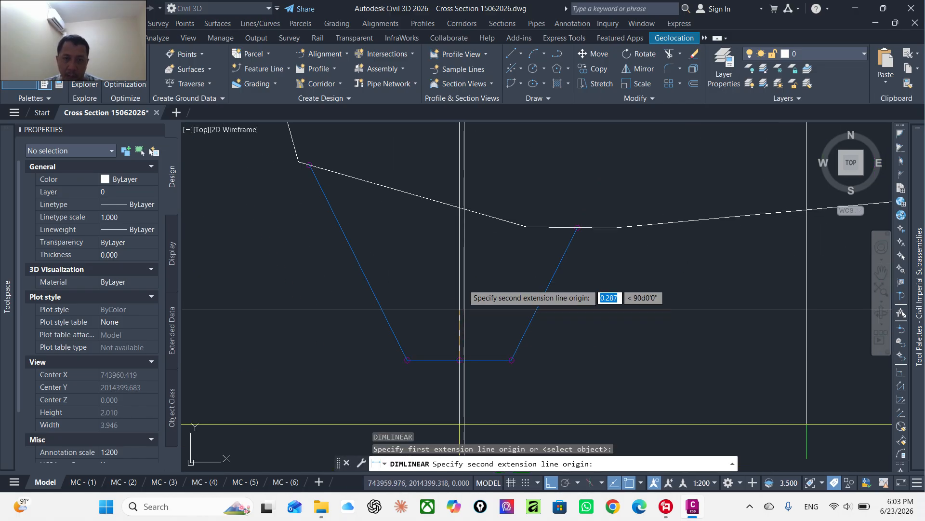
scroll(457, 195, "up", 4)
left_click(454, 189)
scroll(473, 206, "down", 2)
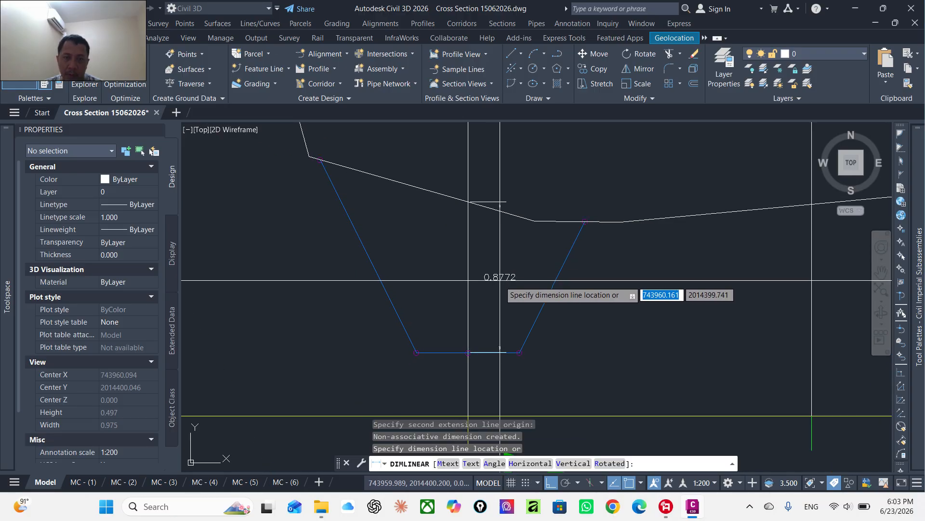
left_click(503, 287)
scroll(445, 292, "down", 12)
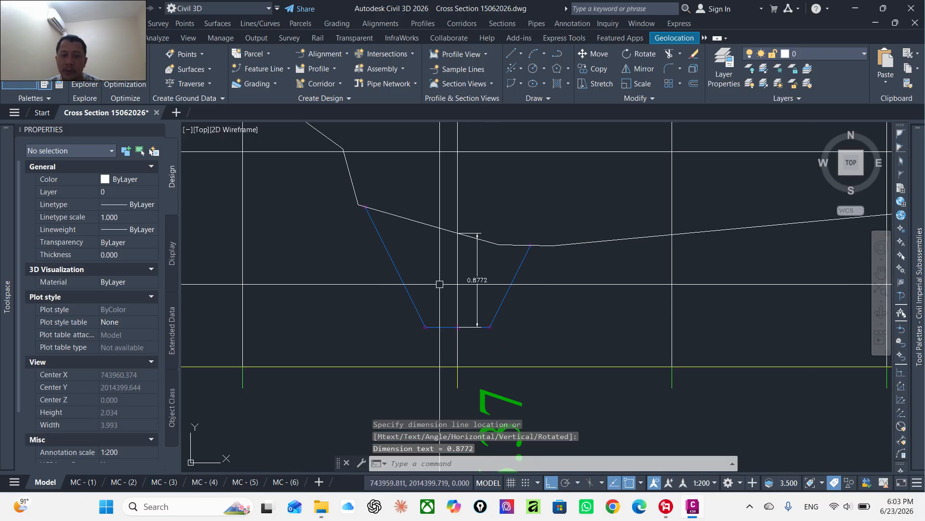
- Examine the cumulative volumes in the siphon's cut and fill volume table beside the section views
middle_click_drag(648, 258, 328, 308)
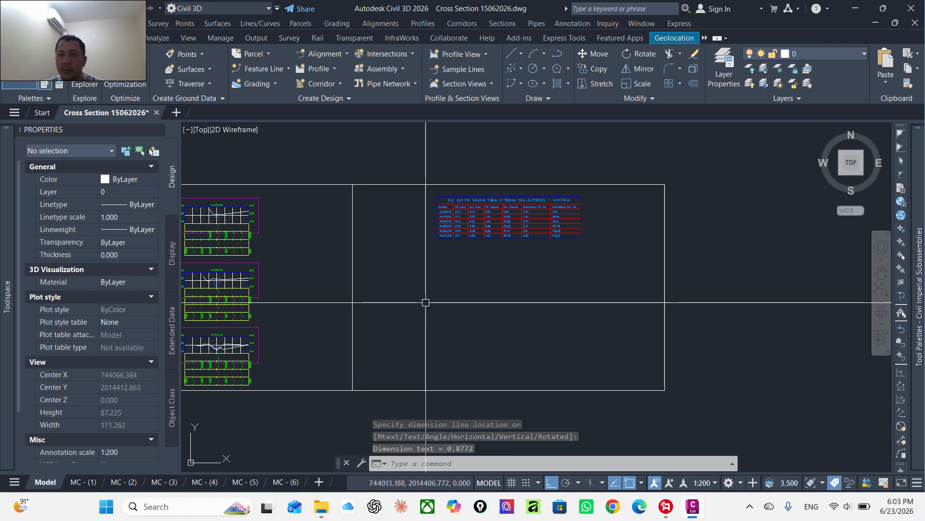
scroll(521, 316, "down", 5)
scroll(518, 320, "up", 8)
scroll(518, 320, "up", 6)
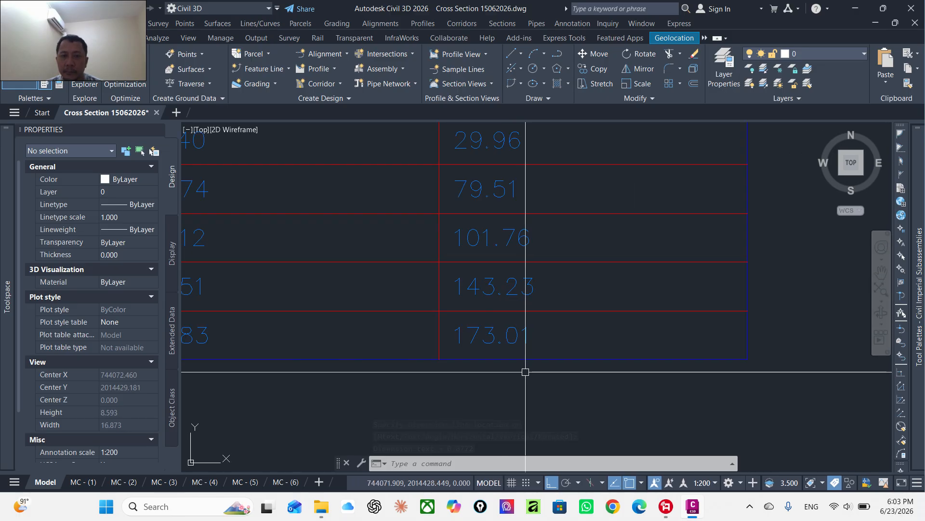
scroll(525, 372, "down", 3)
scroll(516, 358, "up", 3)
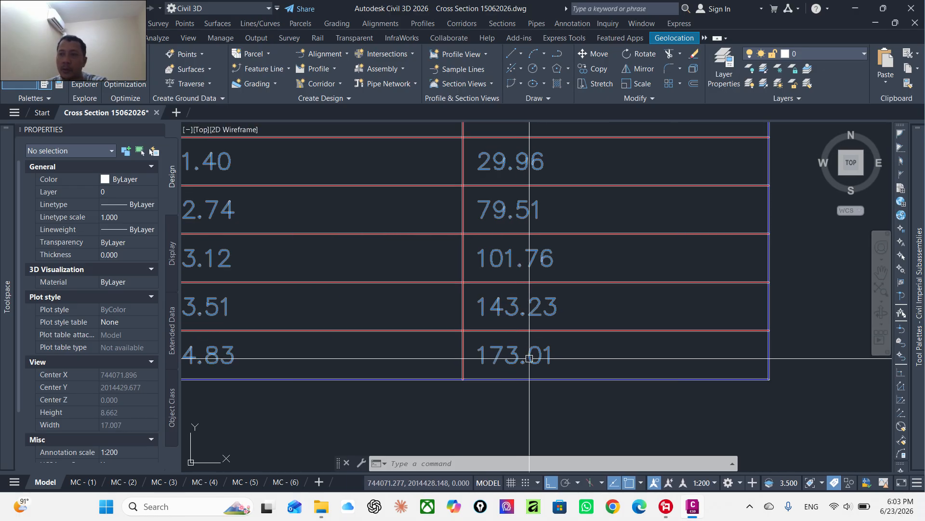
scroll(526, 357, "down", 12)
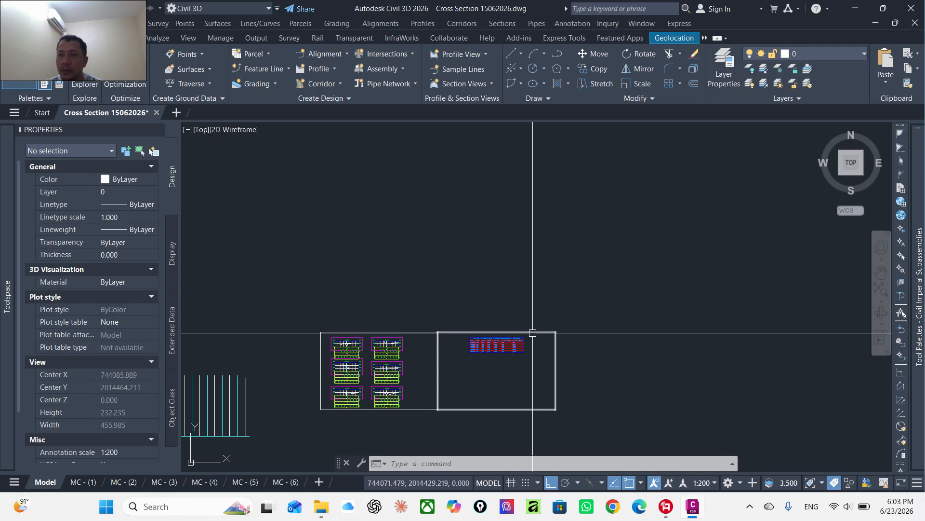
- Add a vertical linear dimension in the profile view at station 4+600, from the lower blue profile line to the ground line
middle_click_drag(577, 275, 458, 374)
scroll(495, 296, "down", 3)
mouse_move(497, 239)
middle_mouse_down()
mouse_move(495, 295)
mouse_move(478, 340)
middle_mouse_up()
left_click_drag(478, 340, 446, 476)
scroll(509, 341, "down", 2)
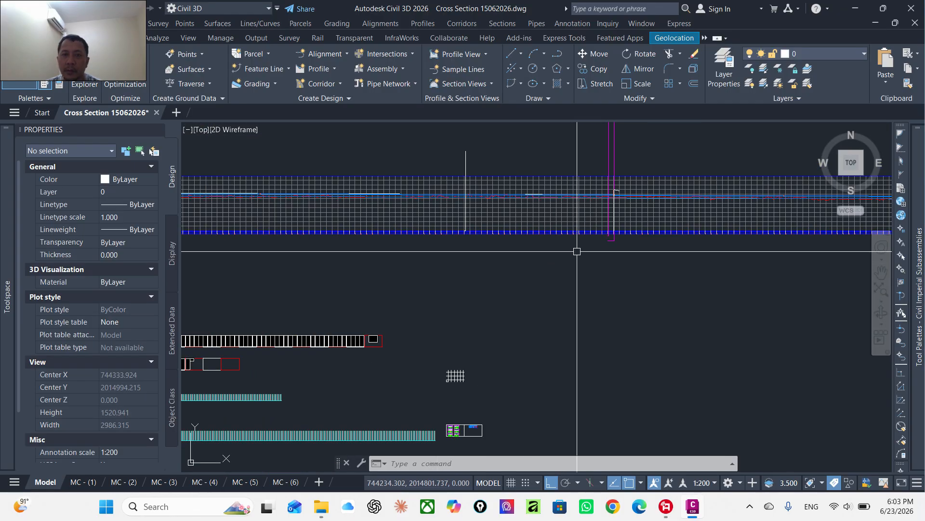
scroll(601, 245, "up", 4)
scroll(553, 244, "down", 2)
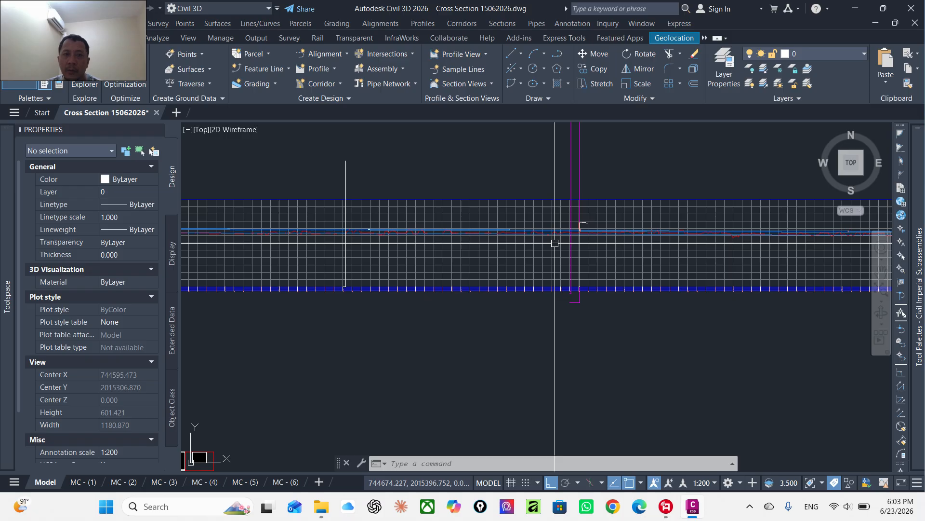
middle_click_drag(554, 244, 355, 259)
scroll(752, 289, "up", 10)
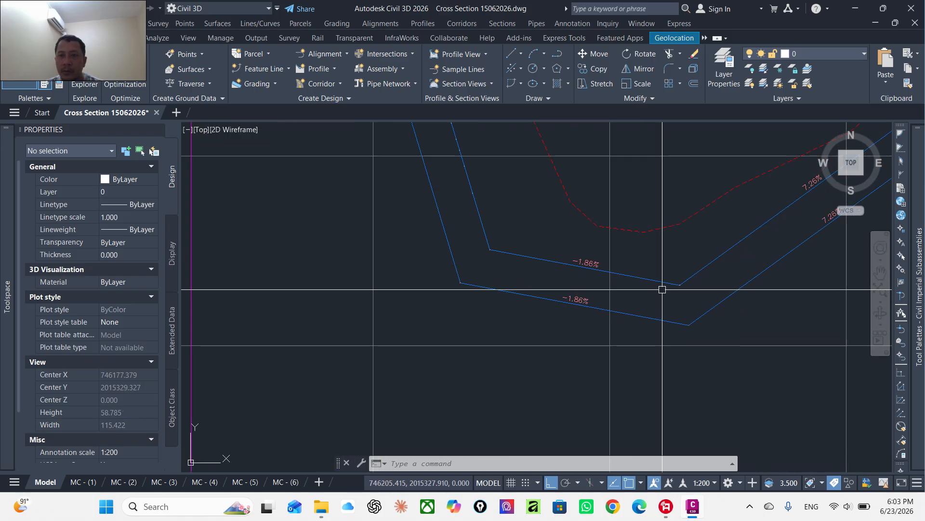
middle_click_drag(618, 284, 618, 268)
scroll(616, 254, "down", 9)
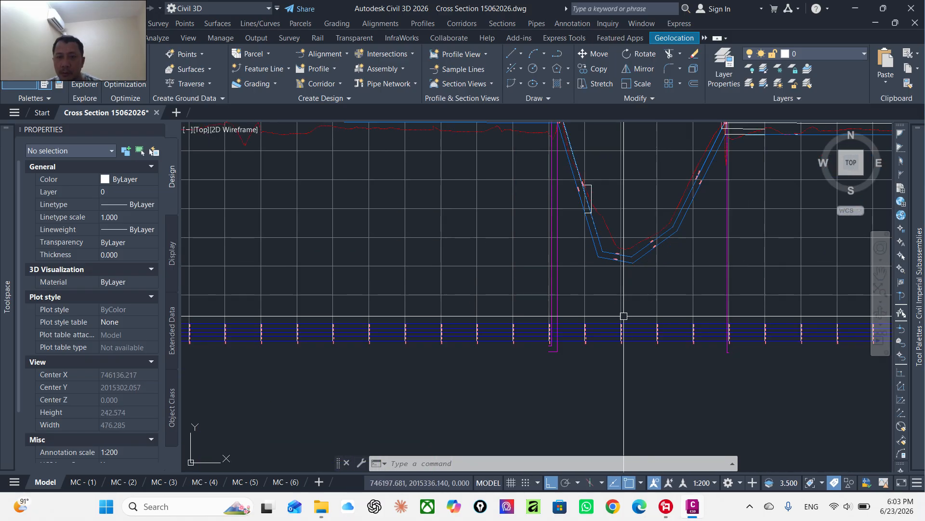
scroll(599, 332, "up", 9)
scroll(586, 262, "down", 8)
scroll(574, 289, "up", 6)
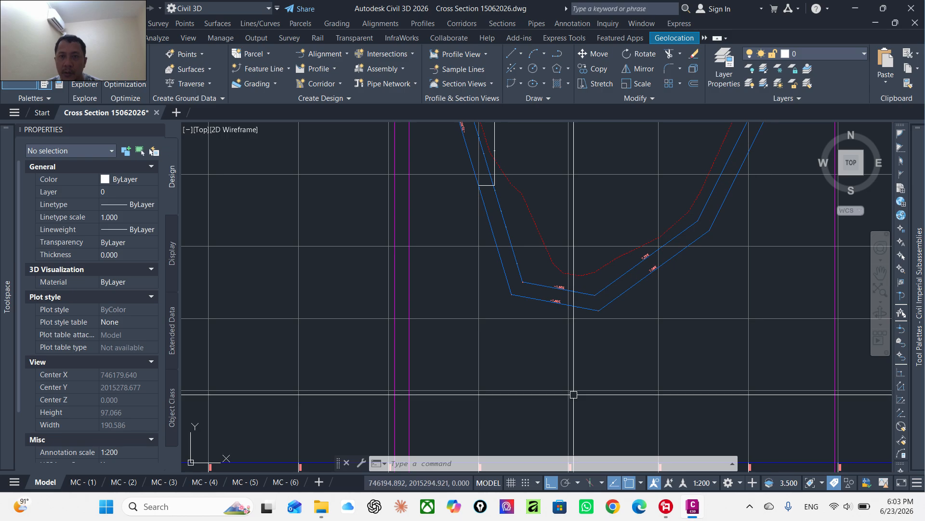
type("li")
key("Return")
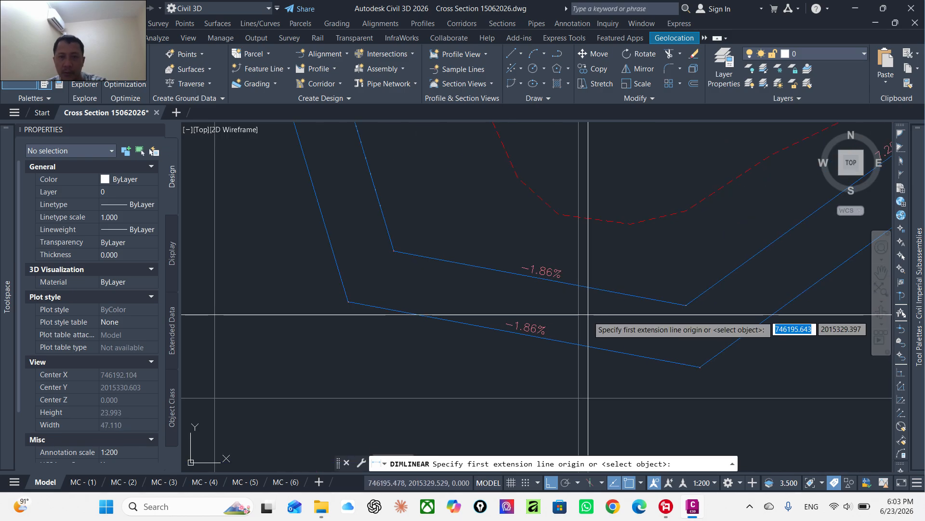
left_click(578, 345)
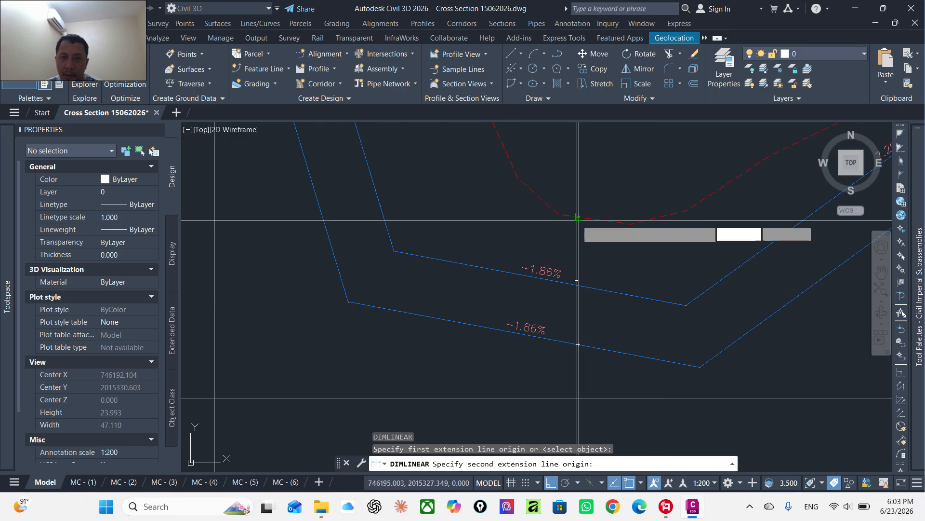
left_click(579, 218)
scroll(578, 219, "up", 9)
scroll(556, 223, "down", 9)
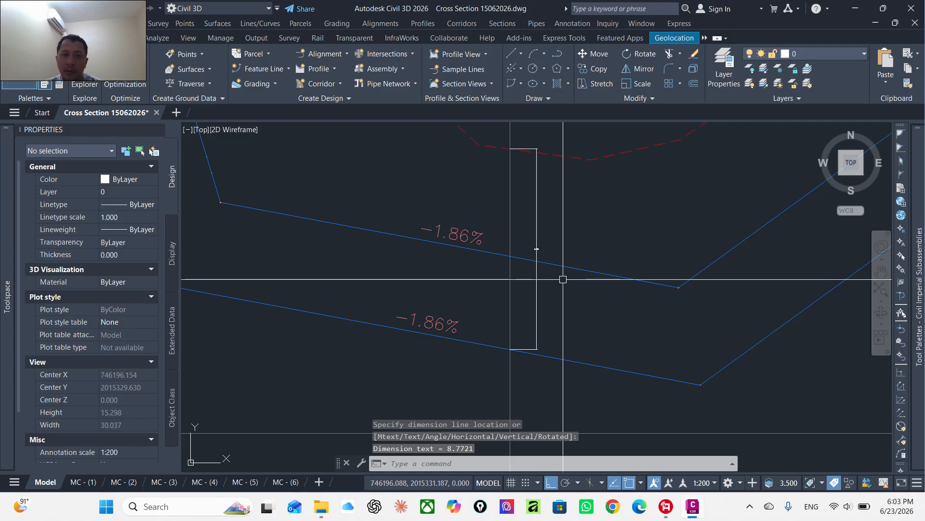
- Compare the texts of the vertical dimensions at stations 4+600 and 4+575 in the profile view
scroll(524, 337, "up", 7)
scroll(523, 374, "down", 7)
scroll(593, 307, "down", 6)
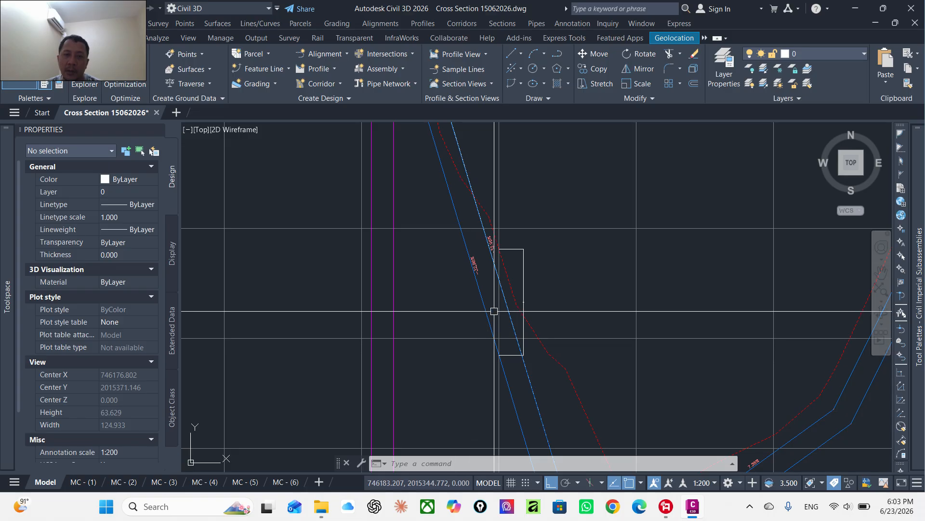
scroll(524, 290, "up", 2)
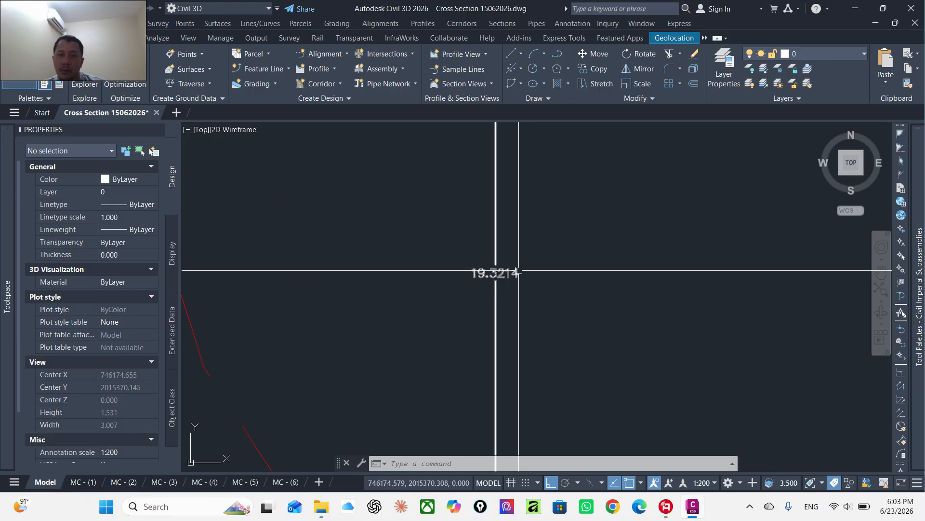
scroll(525, 284, "down", 4)
scroll(532, 386, "up", 5)
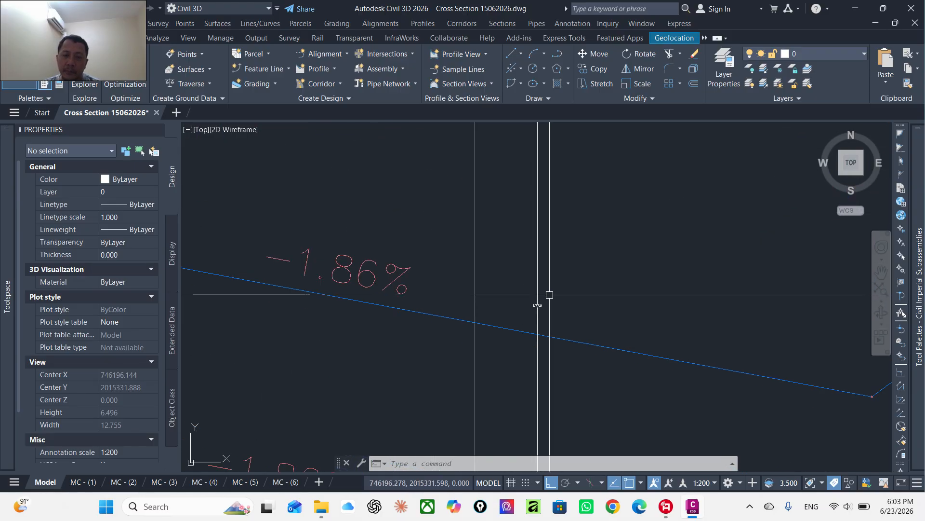
scroll(557, 248, "down", 6)
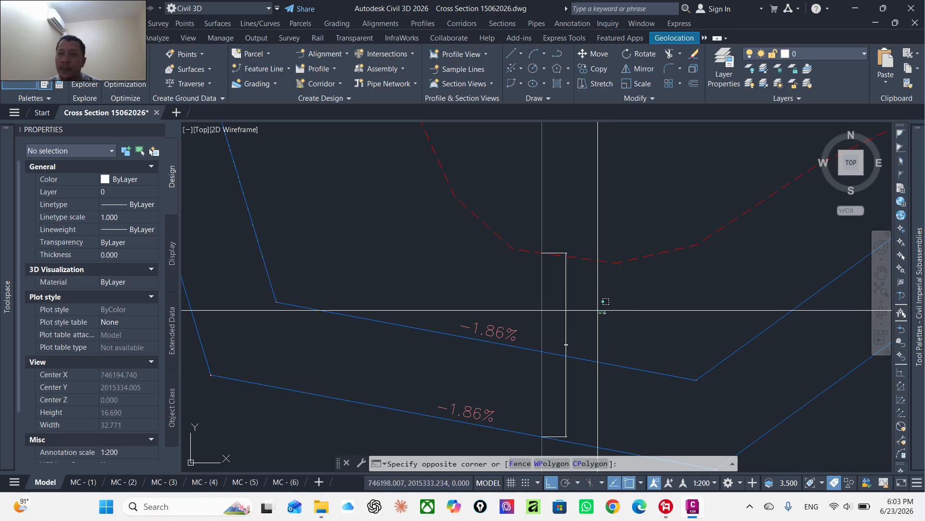
left_click(549, 296)
scroll(550, 297, "down", 6)
middle_click_drag(499, 221, 531, 386)
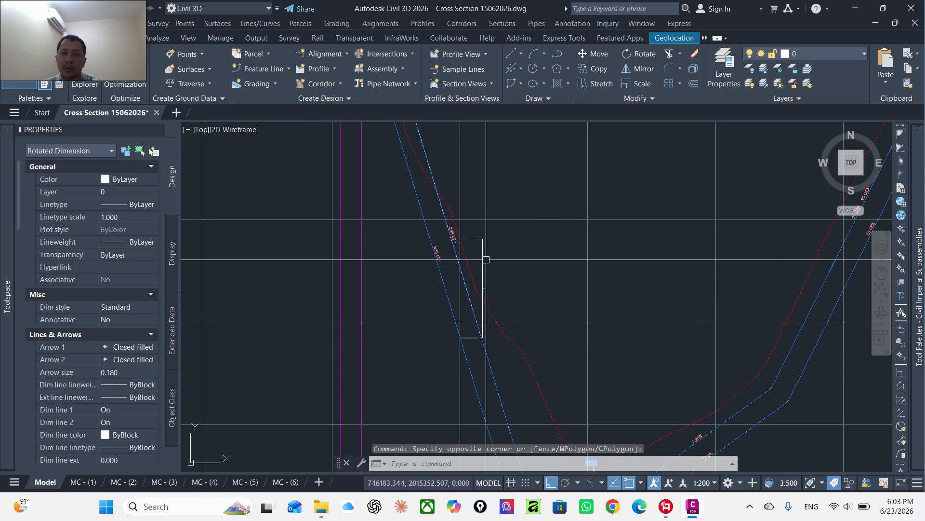
scroll(486, 259, "down", 8)
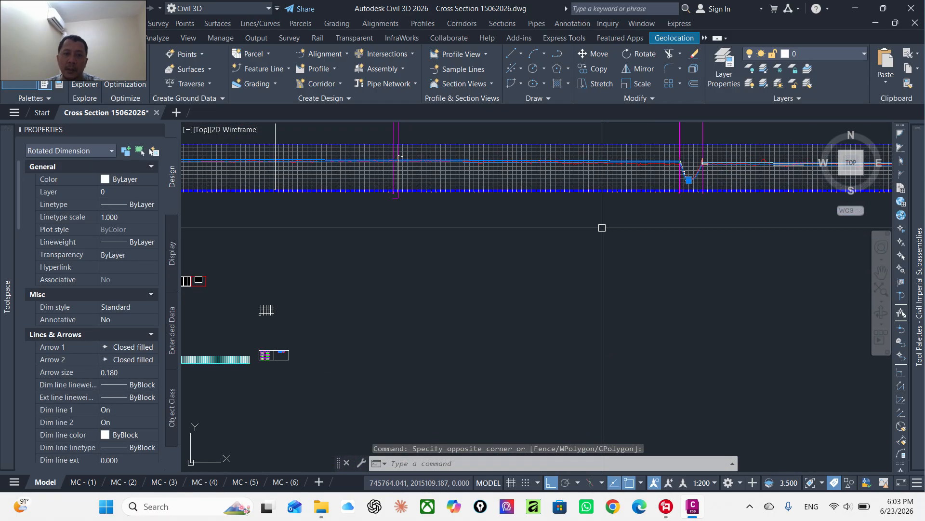
key("Escape")
- Delete the two concentric blue pipe circles inside the trench in the 4+556.00 section view
mouse_move(438, 304)
middle_mouse_down()
mouse_move(463, 269)
mouse_move(580, 246)
middle_mouse_up()
scroll(382, 298, "up", 2)
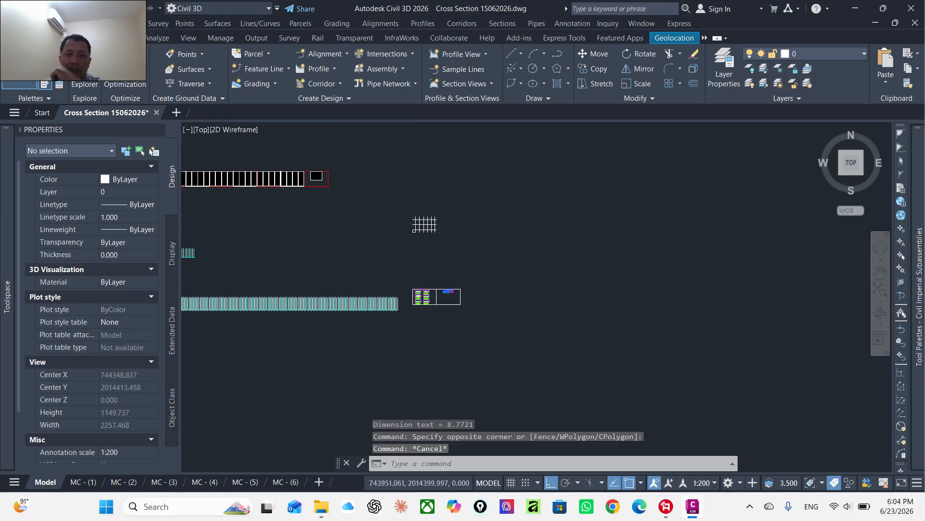
scroll(531, 309, "up", 6)
mouse_move(538, 314)
middle_mouse_down()
mouse_move(558, 314)
mouse_move(657, 367)
middle_mouse_up()
scroll(479, 185, "up", 10)
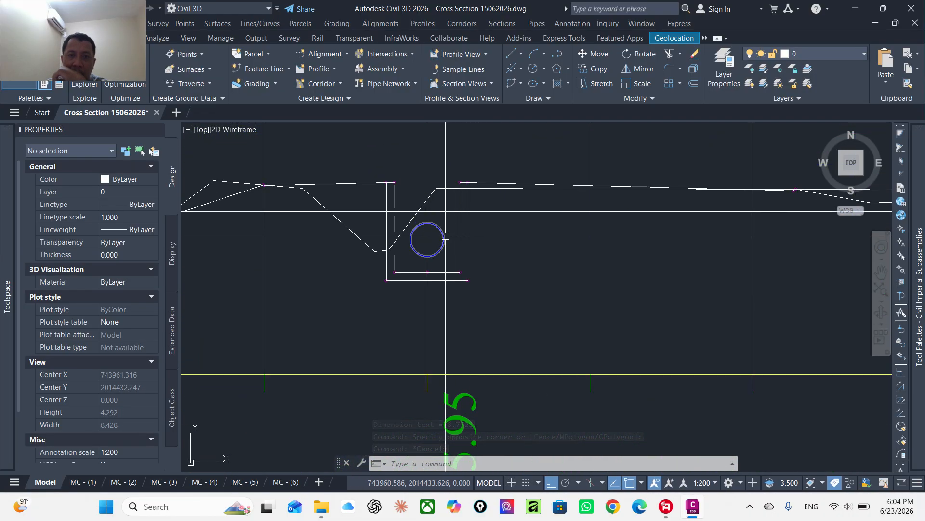
left_click(446, 237)
scroll(426, 261, "up", 15)
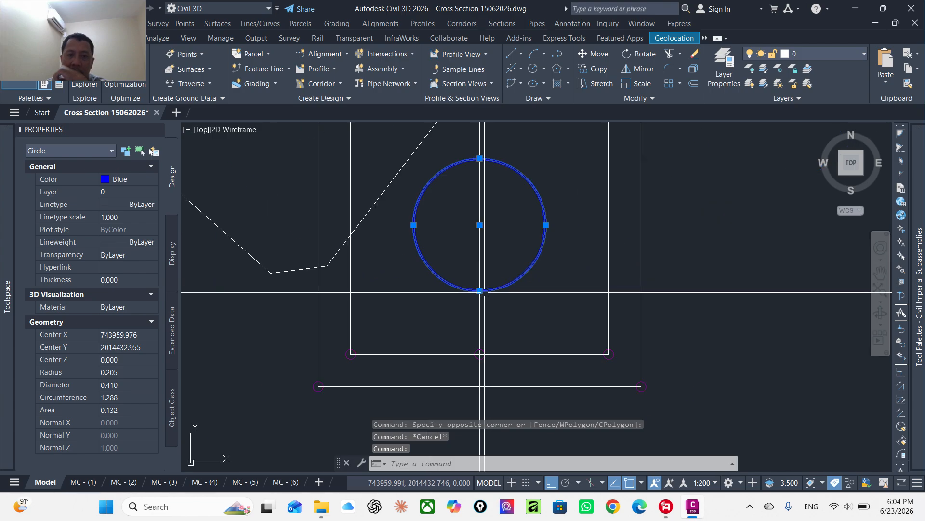
scroll(484, 292, "down", 12)
scroll(484, 227, "up", 14)
key("Escape")
left_click(530, 211)
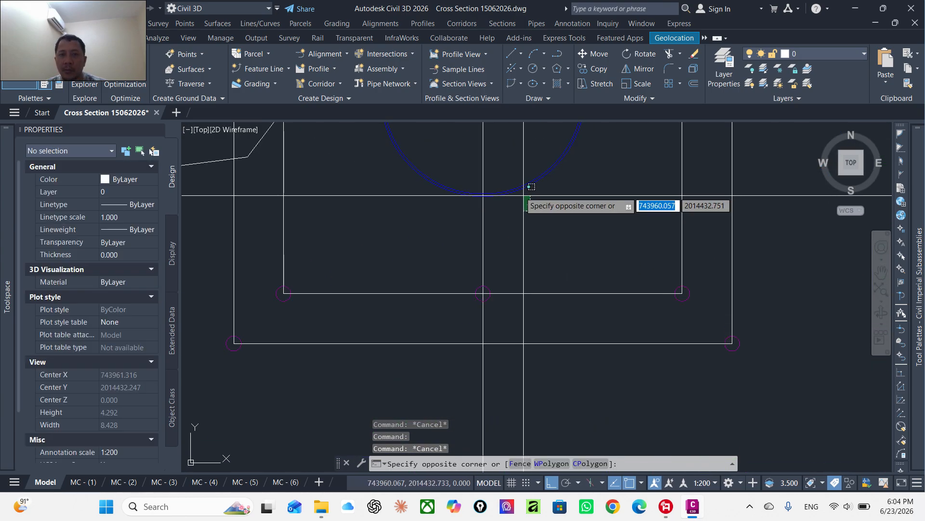
left_click(528, 192)
scroll(532, 203, "down", 5)
key("Delete")
scroll(499, 306, "down", 3)
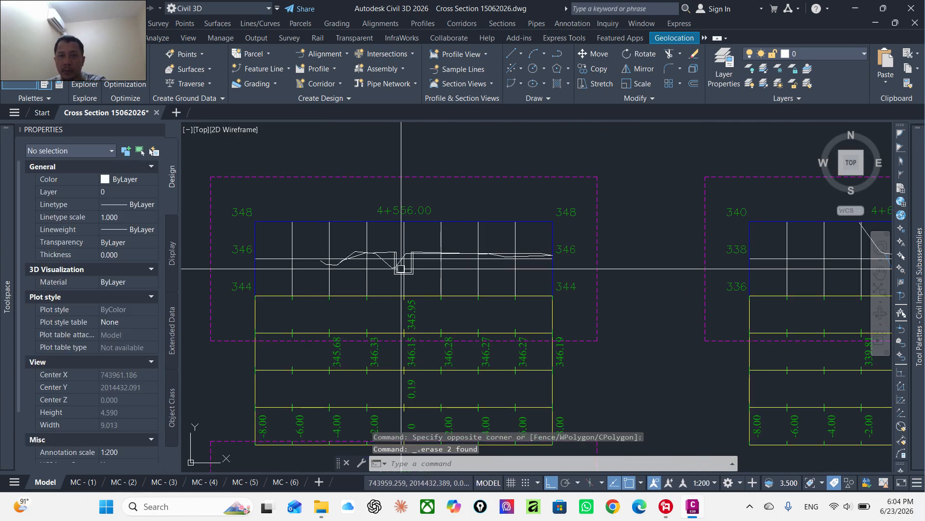
- Delete the two concentric pipe circles near the centre line in the 4+674.00 section view
scroll(401, 269, "down", 10)
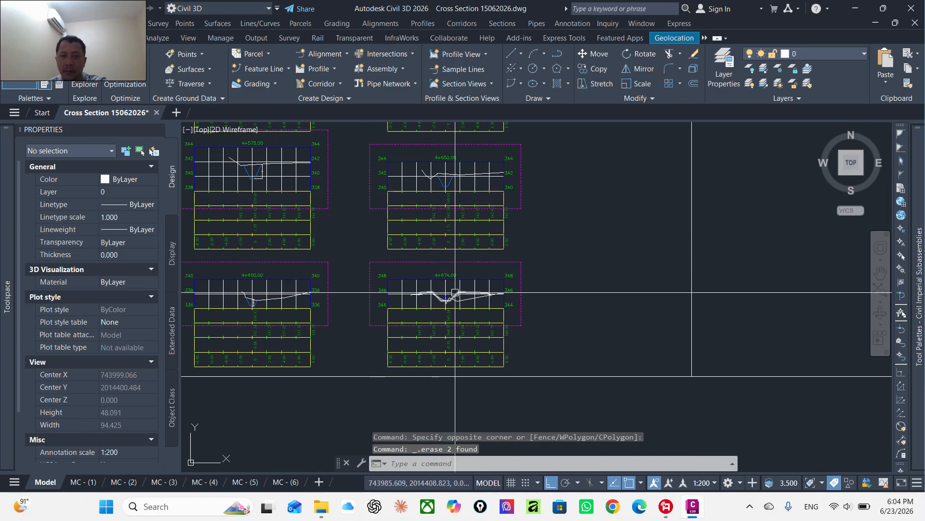
scroll(454, 297, "up", 8)
scroll(400, 302, "up", 6)
left_click(446, 285)
left_click(413, 260)
key("Delete")
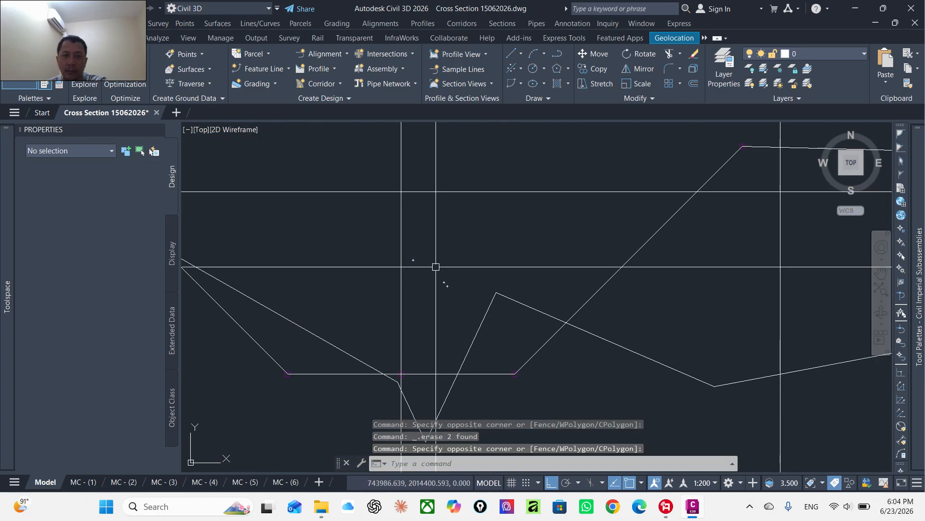
- Examine the 4+600.00 and 4+674.00 section views and the siphon's cut and fill volume table beside them
scroll(436, 266, "down", 10)
scroll(530, 272, "up", 10)
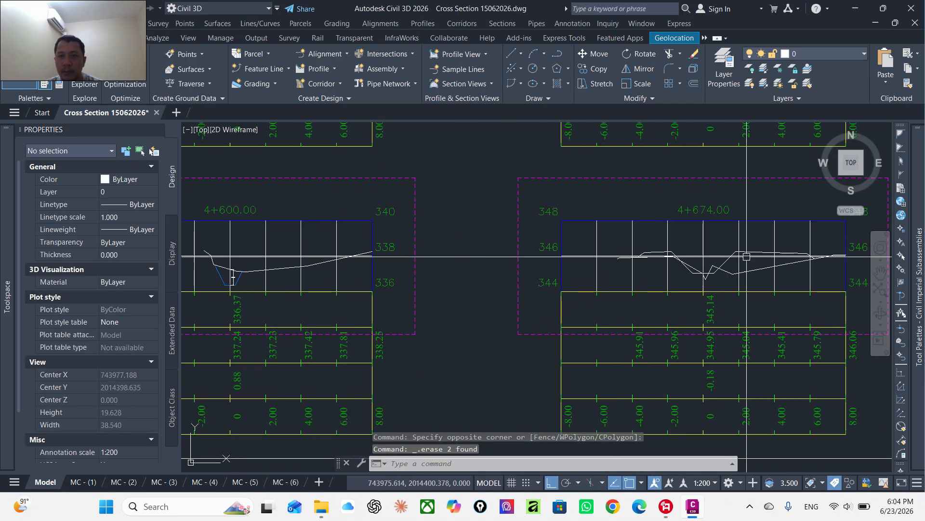
scroll(710, 275, "down", 3)
scroll(710, 275, "down", 3)
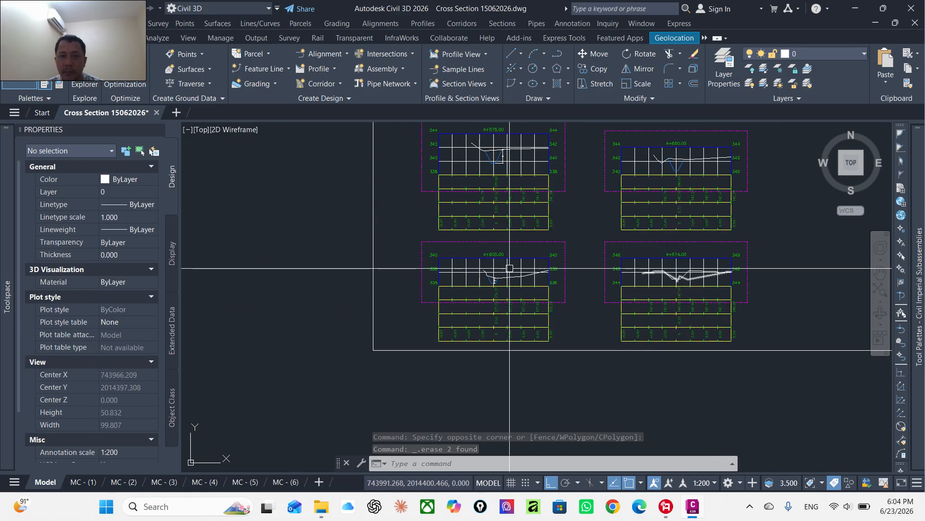
scroll(492, 293, "up", 10)
scroll(486, 302, "down", 5)
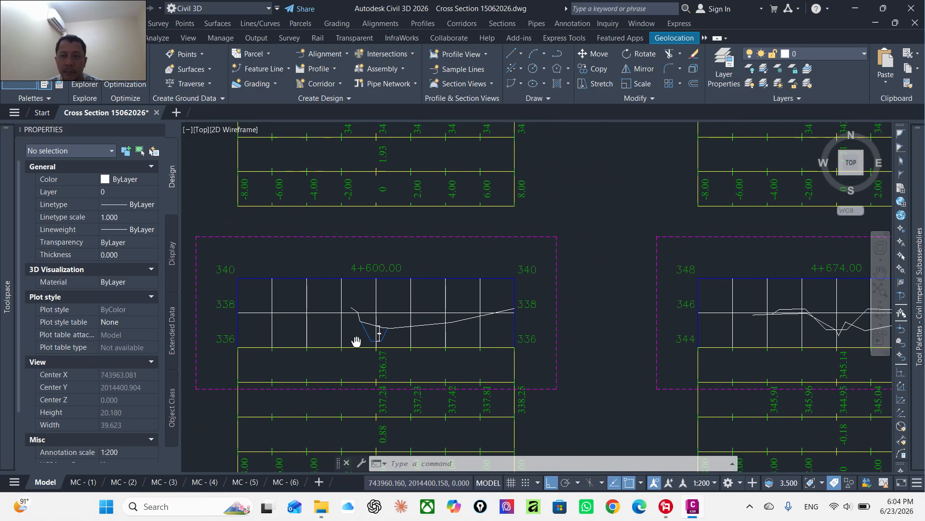
middle_click_drag(661, 275, 531, 270)
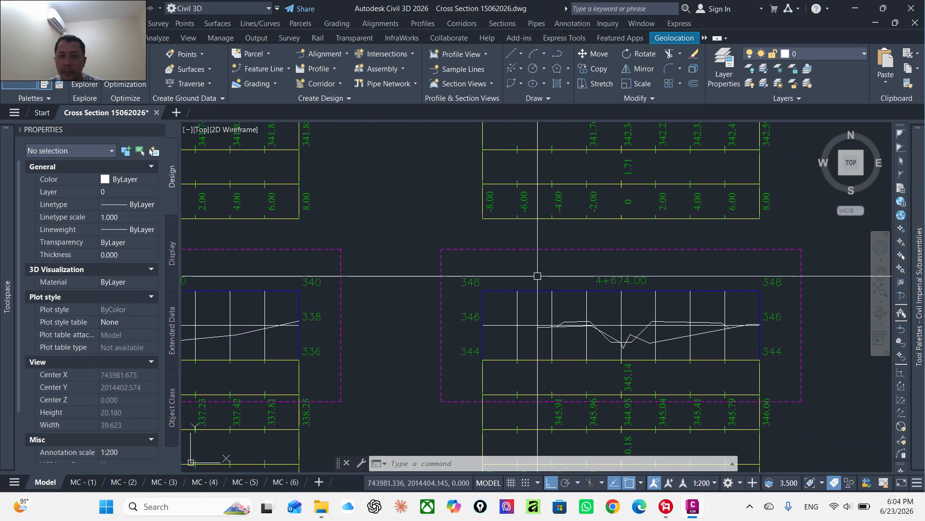
scroll(537, 276, "down", 4)
middle_click_drag(624, 255, 184, 318)
middle_click_drag(543, 223, 519, 310)
scroll(489, 268, "up", 6)
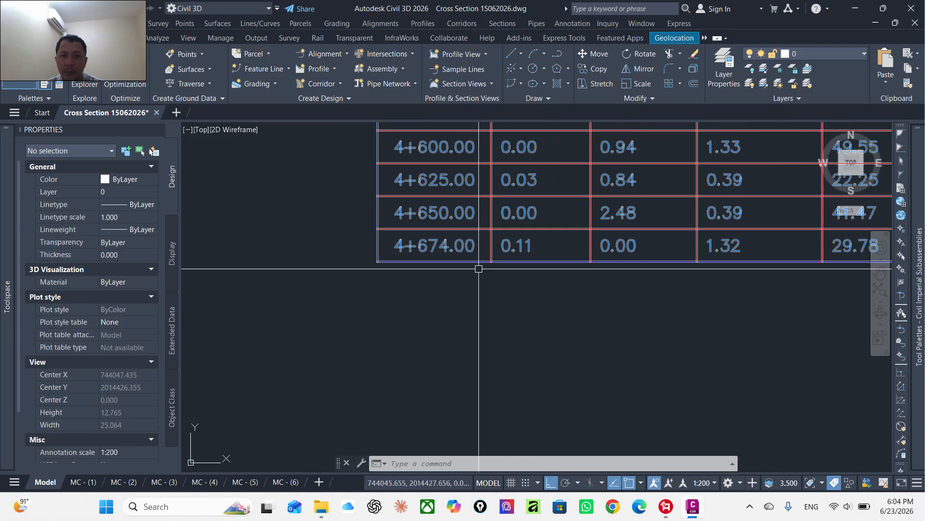
scroll(415, 282, "down", 2)
middle_click_drag(564, 264, 485, 269)
middle_click_drag(387, 274, 405, 320)
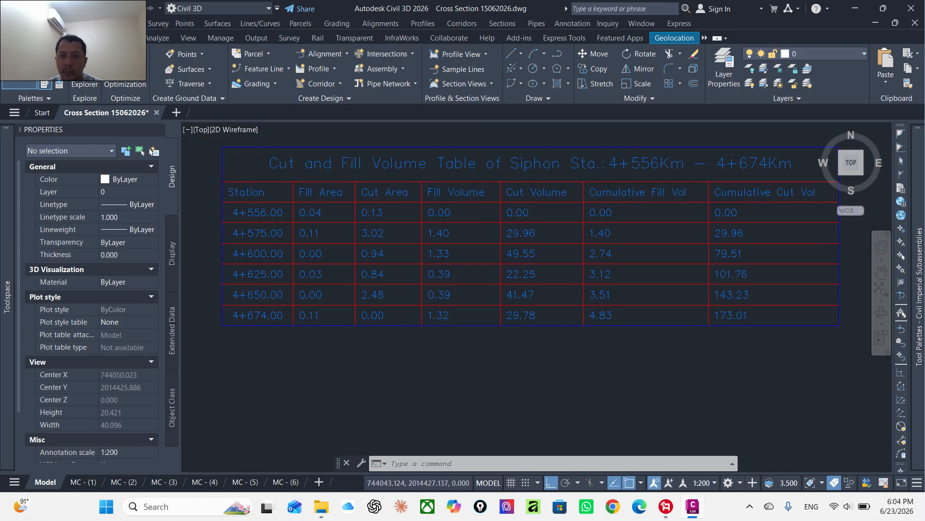
- Copy the two concentric pipe circles by their centre from the typical trench sketch to the empty space directly below it
scroll(659, 305, "down", 7)
middle_click_drag(531, 279, 870, 278)
scroll(696, 268, "down", 2)
middle_click_drag(329, 255, 547, 215)
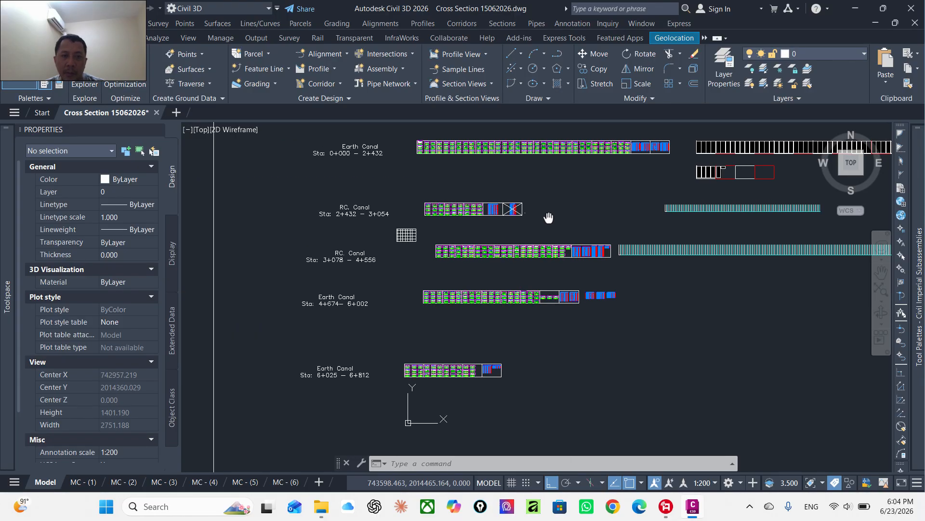
mouse_move(447, 209)
middle_mouse_down()
mouse_move(554, 366)
mouse_move(550, 345)
middle_mouse_up()
scroll(462, 154, "up", 20)
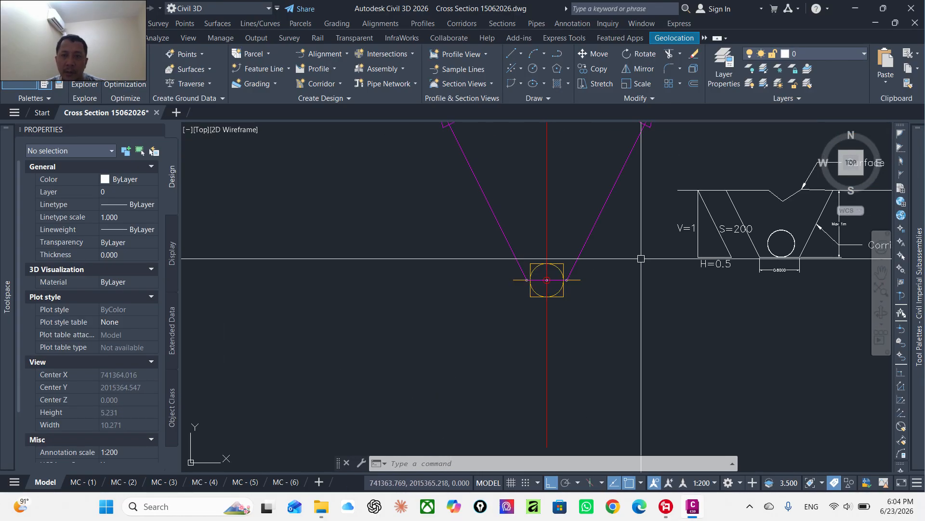
scroll(666, 238, "down", 4)
middle_click_drag(744, 218, 594, 226)
scroll(597, 225, "up", 12)
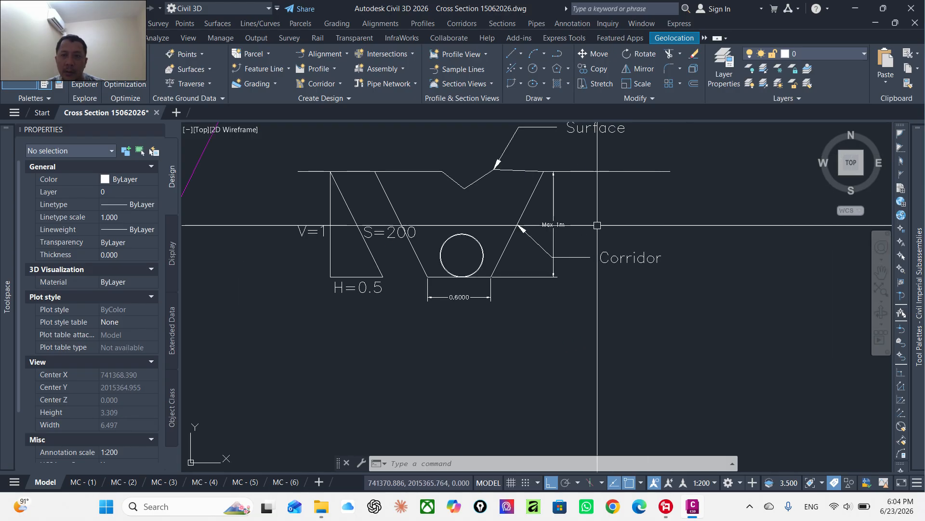
left_click(486, 264)
left_click(463, 219)
middle_click_drag(426, 272, 449, 194)
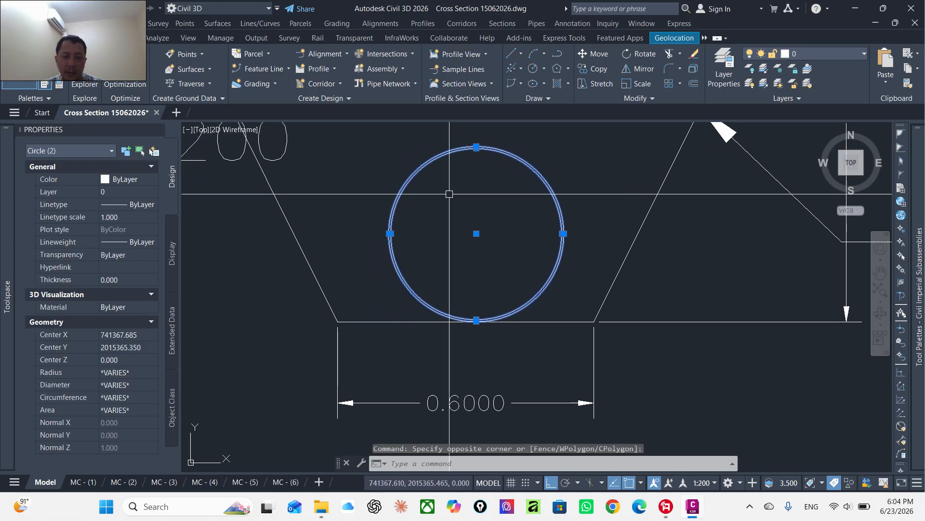
key("Return")
left_click(477, 233)
scroll(483, 184, "down", 7)
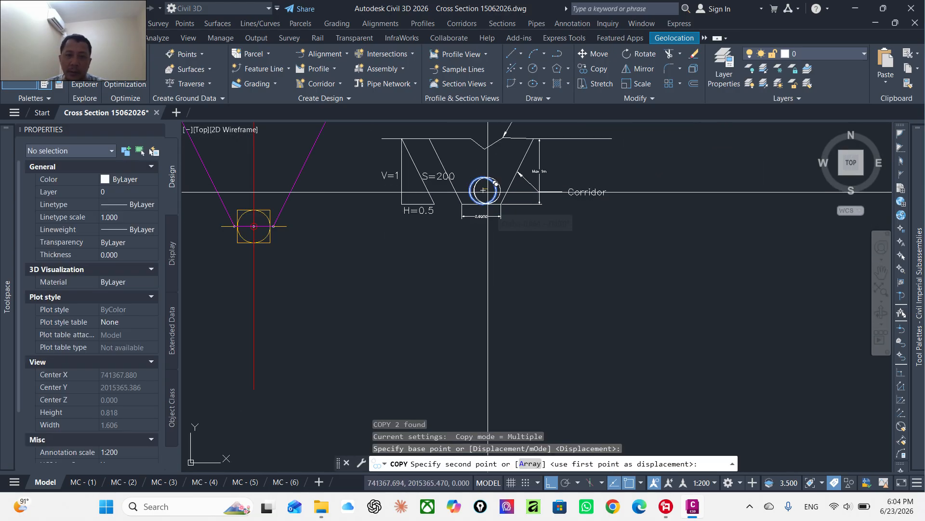
left_click(487, 278)
key("Escape")
- Check the geometry properties of the two copied pipe circles one at a time
scroll(487, 278, "up", 8)
left_click(524, 313)
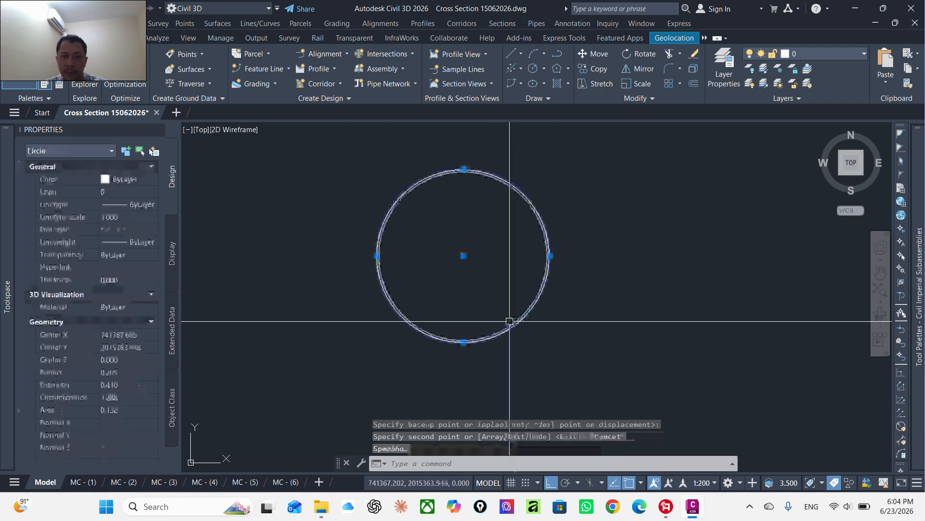
key("Escape")
left_click(515, 321)
key("Escape")
- Draw a vertical polyline from the centre of the copied circles straight down past their lower edge
type("p")
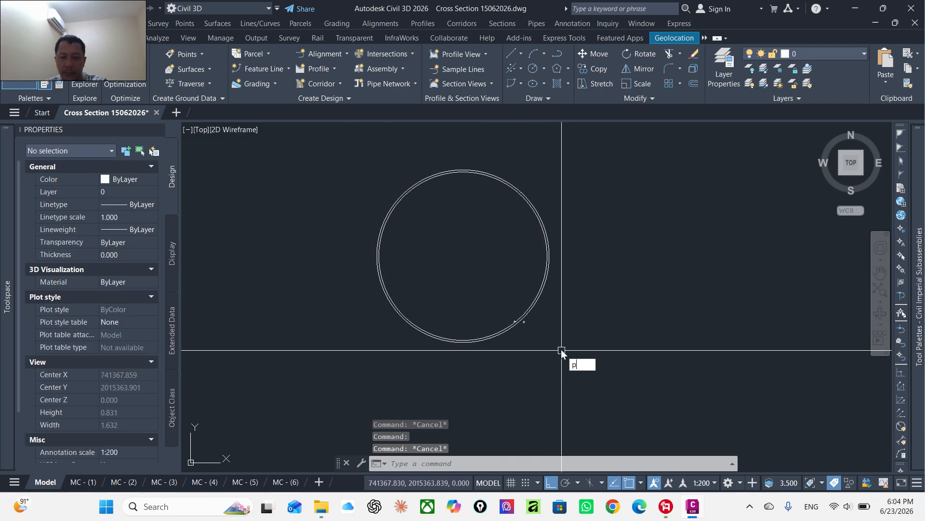
type("l")
key("Return")
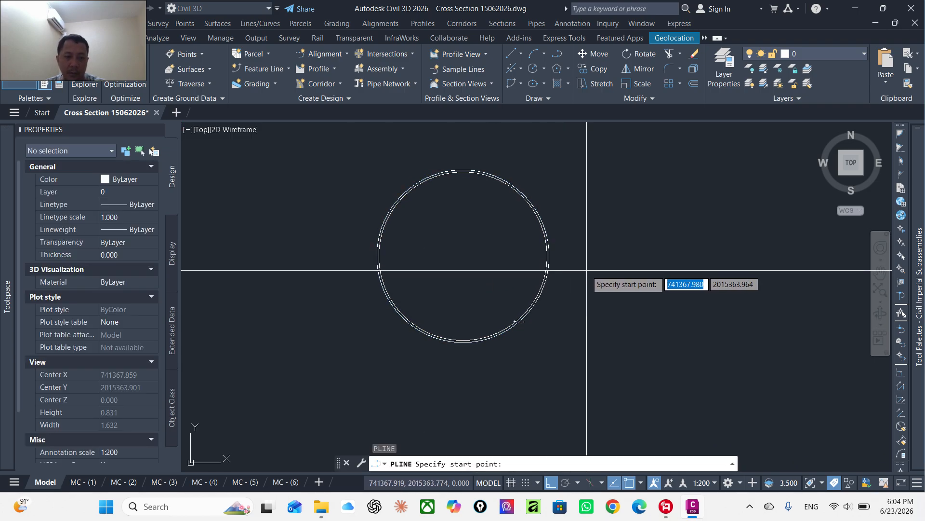
key("F3")
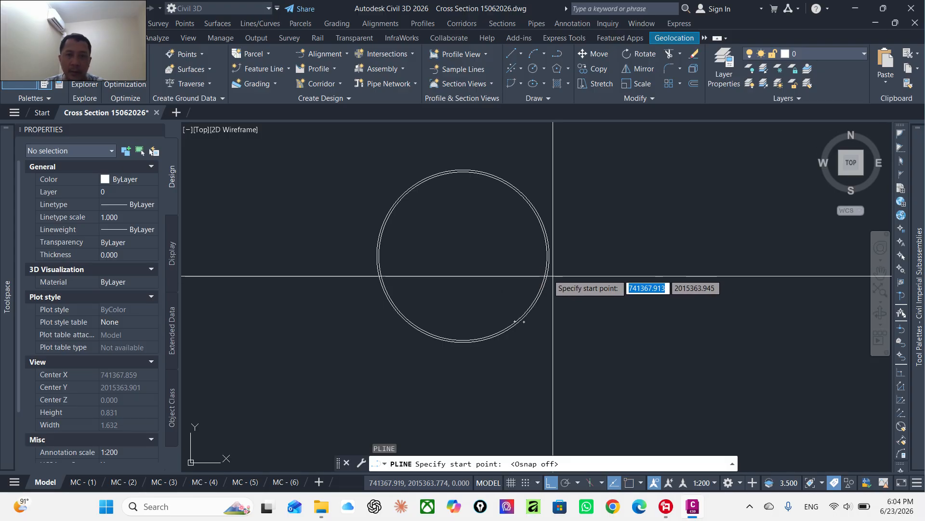
scroll(523, 256, "down", 6)
key("F3")
left_click(523, 259)
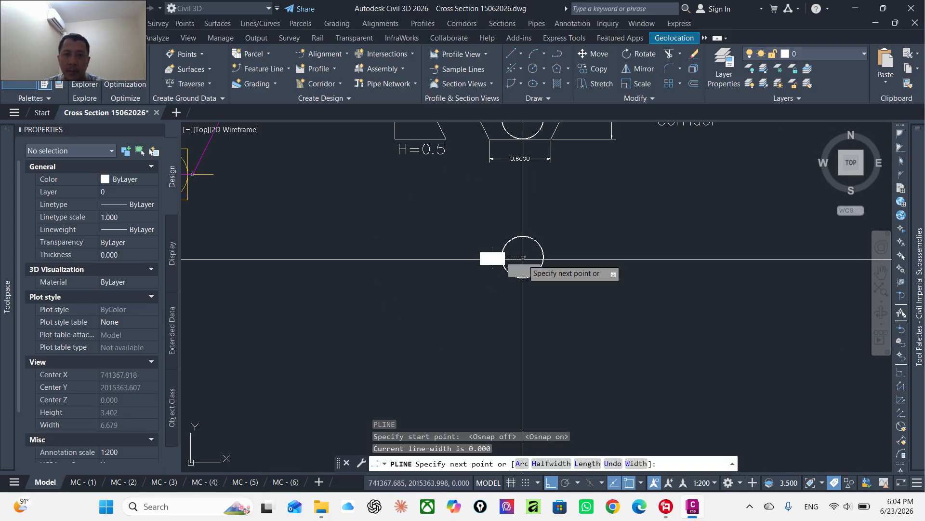
left_click(523, 316)
key("Return")
scroll(530, 277, "up", 2)
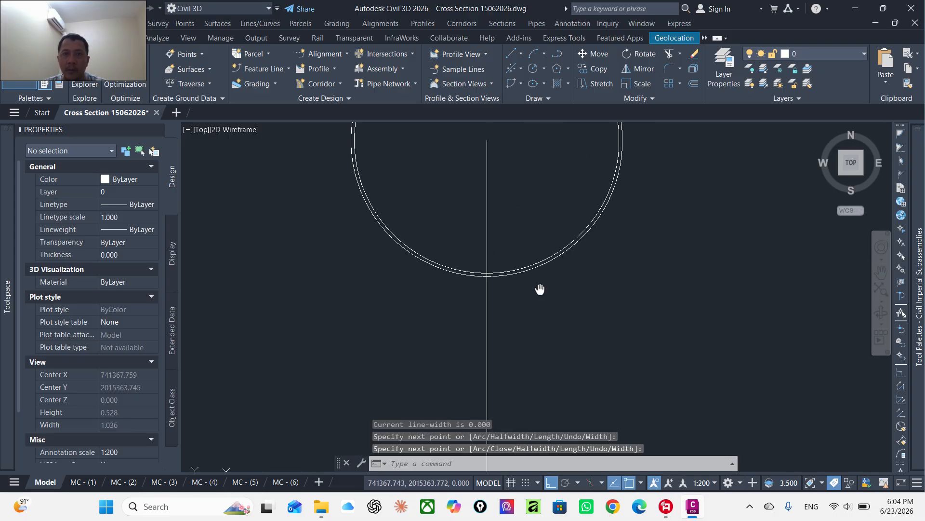
- Draw a 100-sided polygon, inscribed in circle, centred on the copied circles and with its radius reaching the bottom of the inner circle
middle_click_drag(540, 288, 536, 303)
left_click(566, 71)
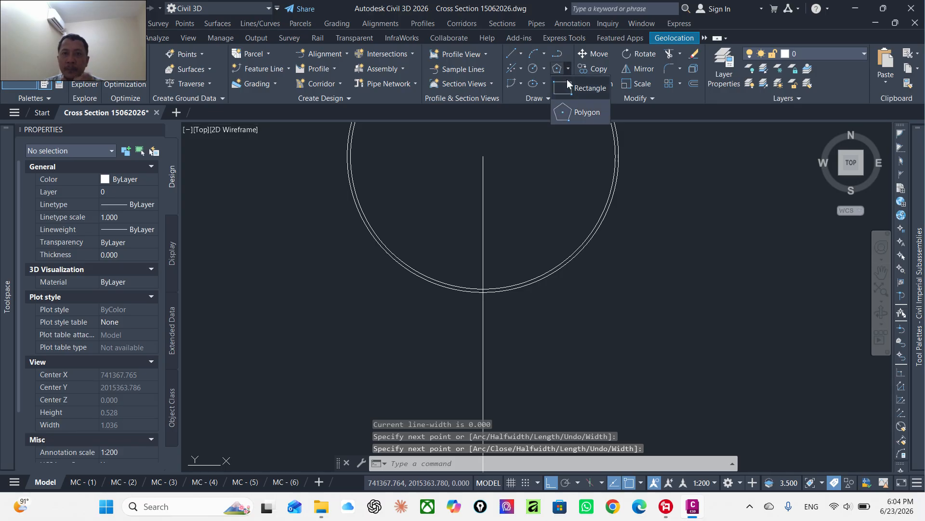
left_click(580, 115)
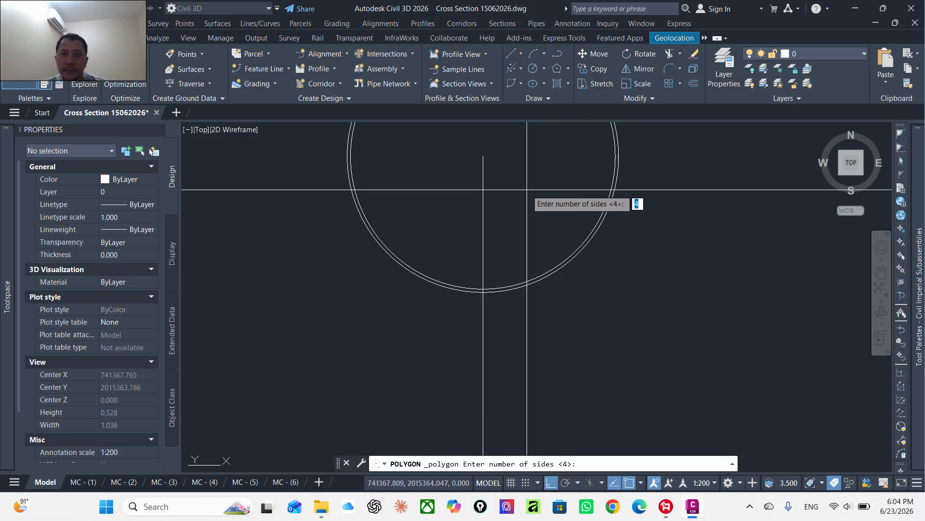
middle_click_drag(528, 189, 525, 268)
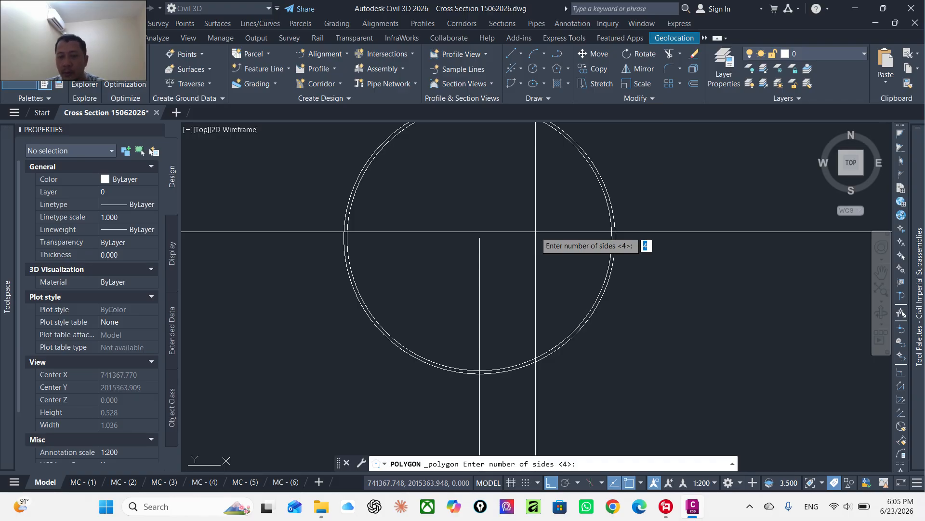
type("100")
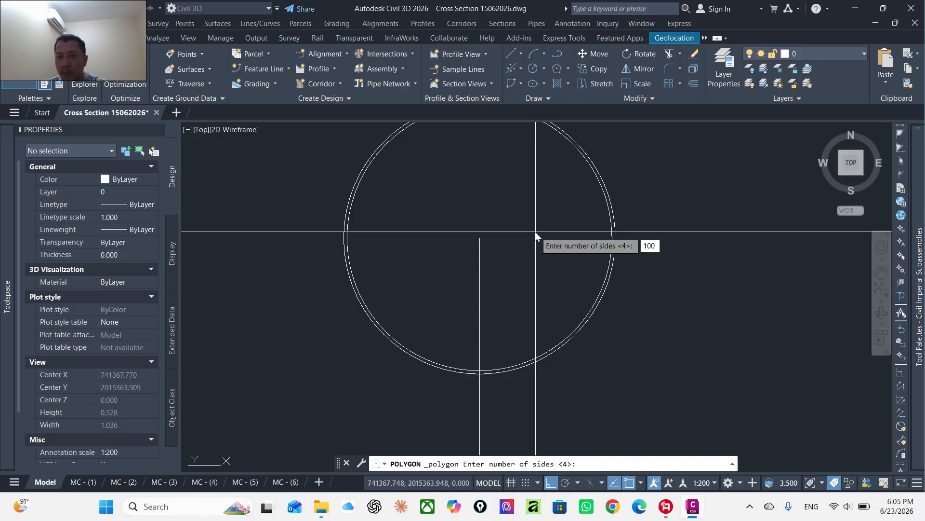
key("Return")
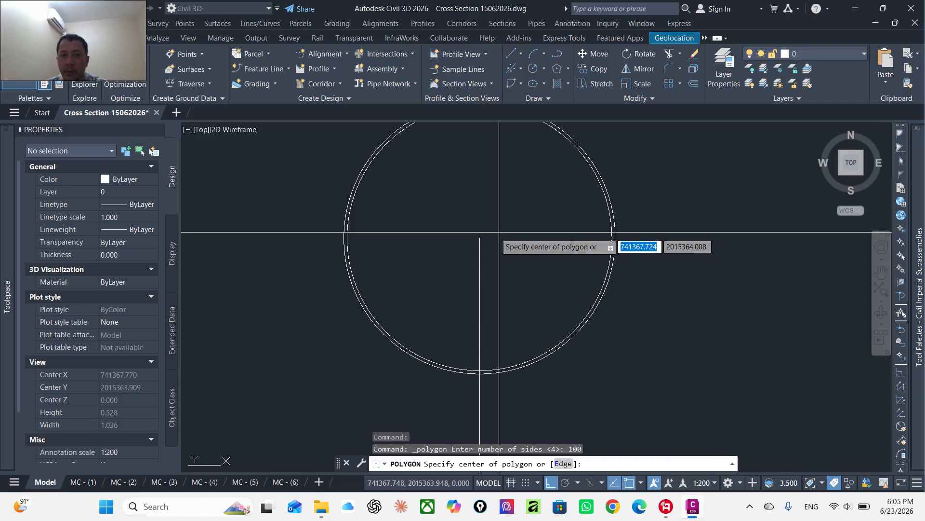
left_click(480, 237)
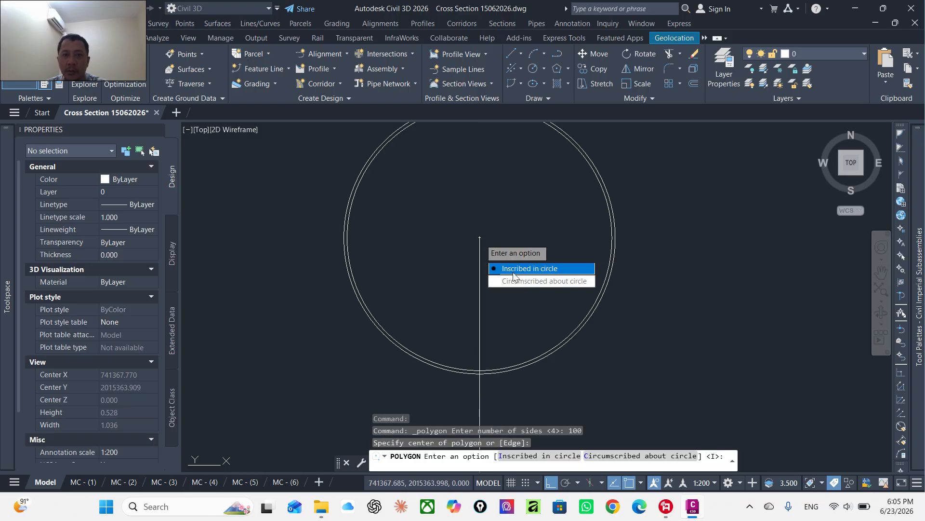
key("Return")
scroll(499, 338, "up", 6)
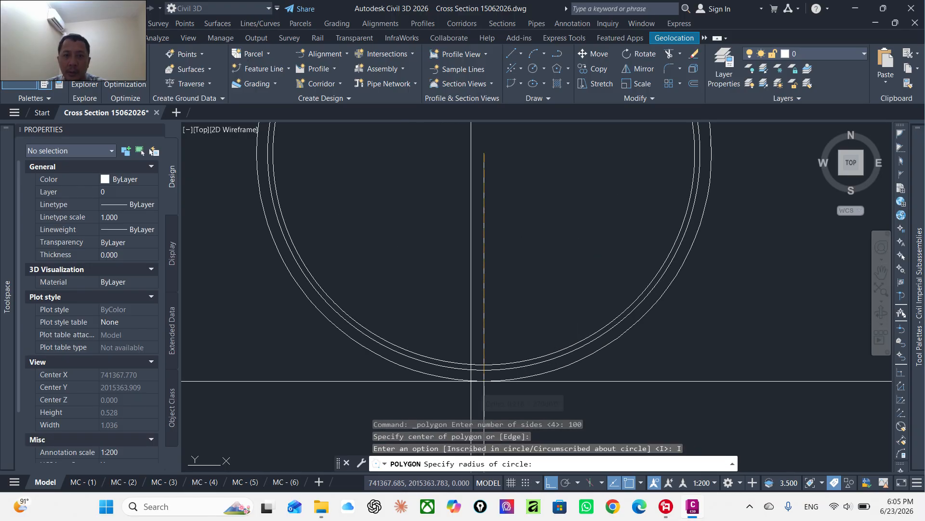
left_click(499, 338)
scroll(499, 338, "down", 4)
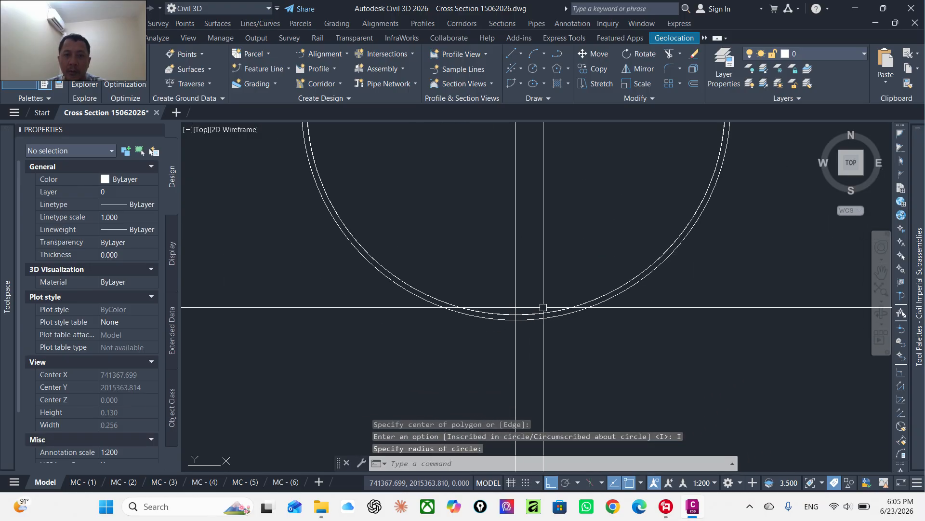
- Offset the 100-sided polygon outward by 0.005 to form the pipe's outer wall
left_click(551, 311)
scroll(535, 299, "down", 3)
scroll(517, 327, "up", 5)
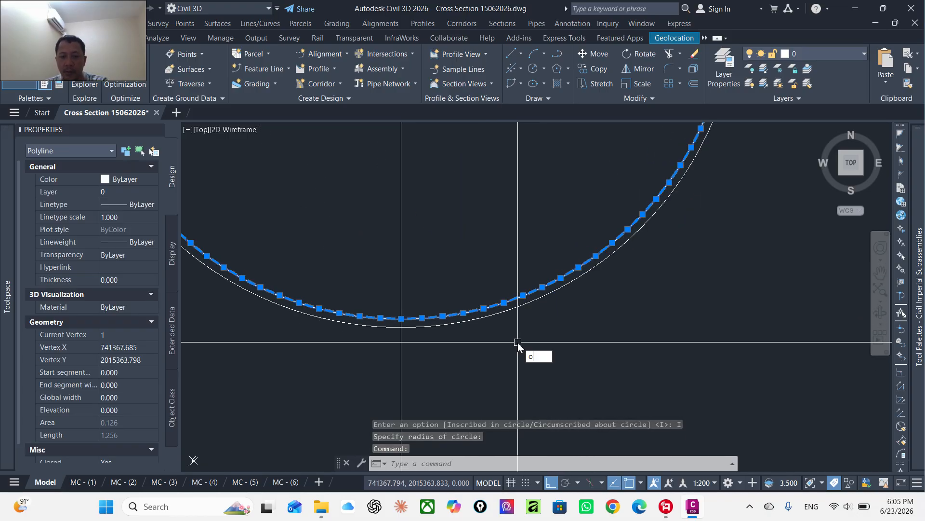
key("Return")
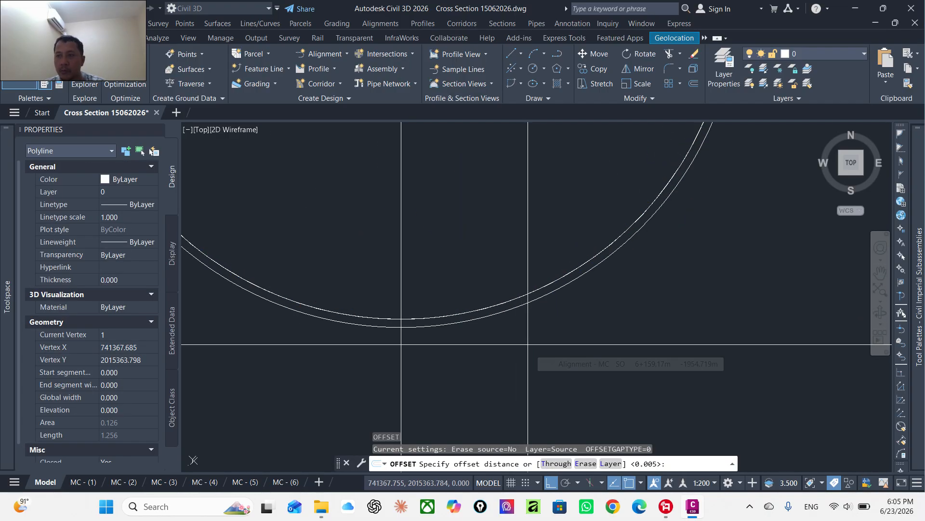
key("Return")
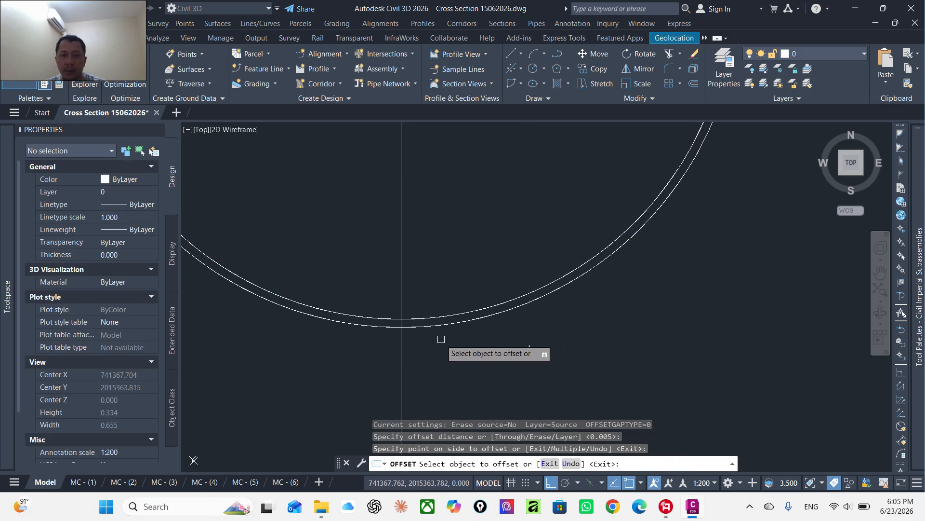
key("Escape")
- Copy both concentric polygons and the vertical polyline horizontally to the empty space on their right
left_click(444, 325)
left_click(443, 316)
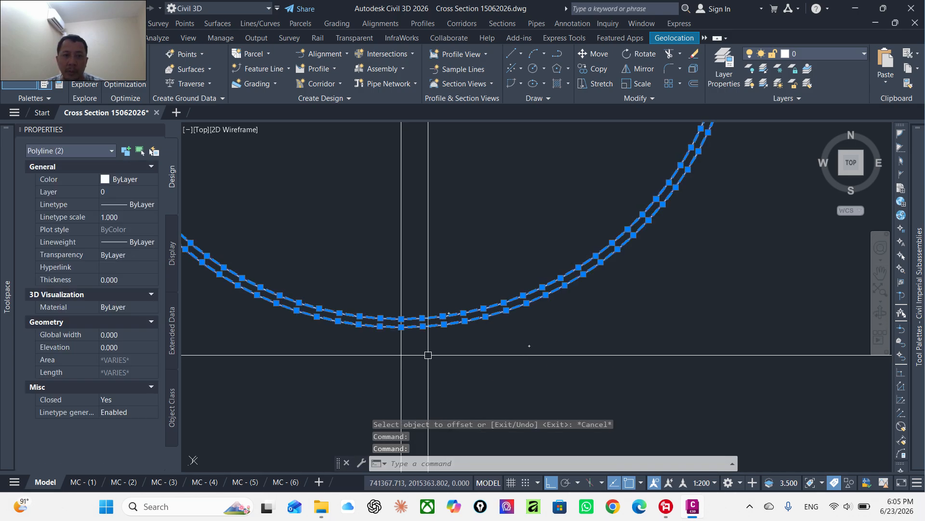
left_click(429, 373)
left_click(392, 369)
scroll(428, 330, "down", 6)
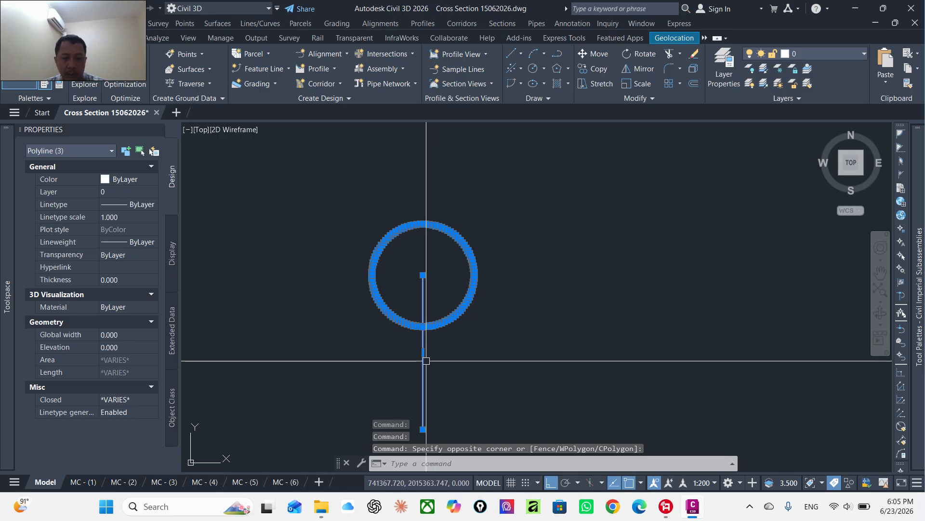
type("o")
key("Return")
left_click(423, 345)
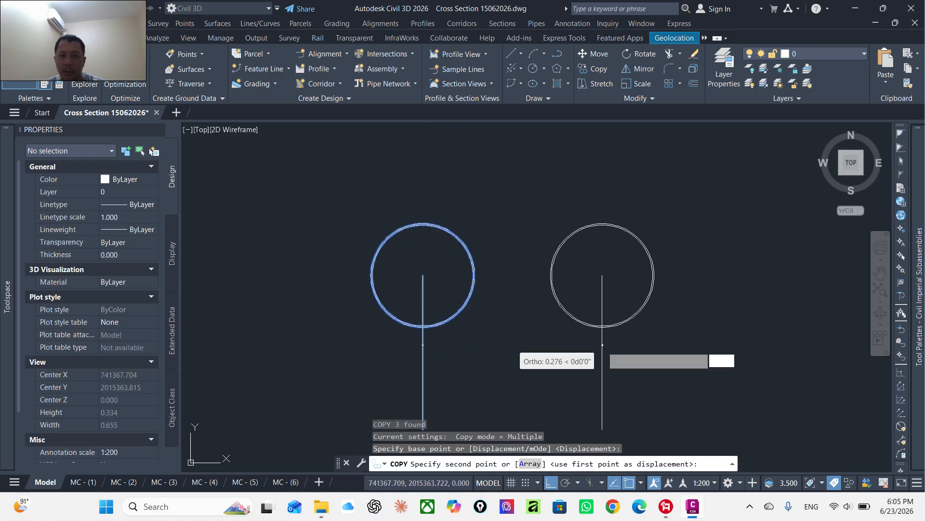
key("Escape")
- Trim the copied vertical line to the gap between the polygons and remove the bottom segment of each polygon just right of it
scroll(605, 323, "up", 10)
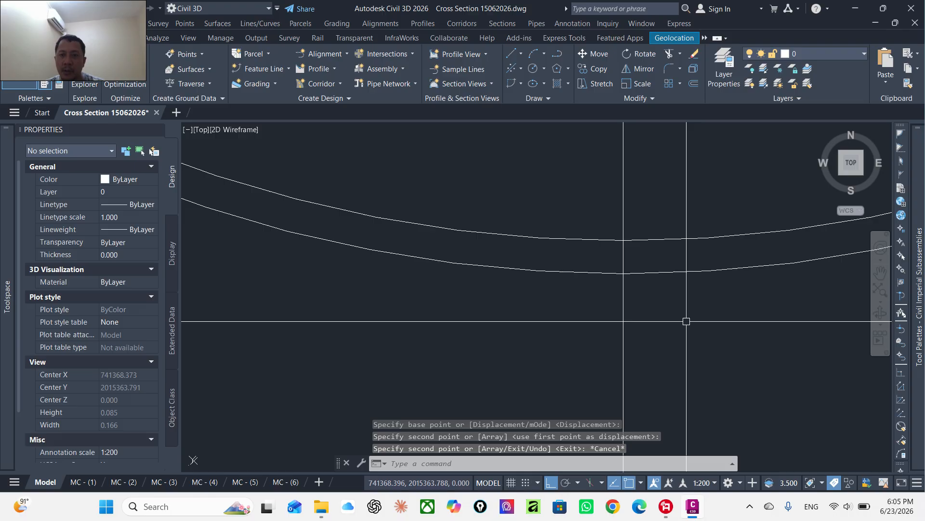
left_click(572, 208)
left_click(572, 208)
middle_click_drag(535, 276, 510, 315)
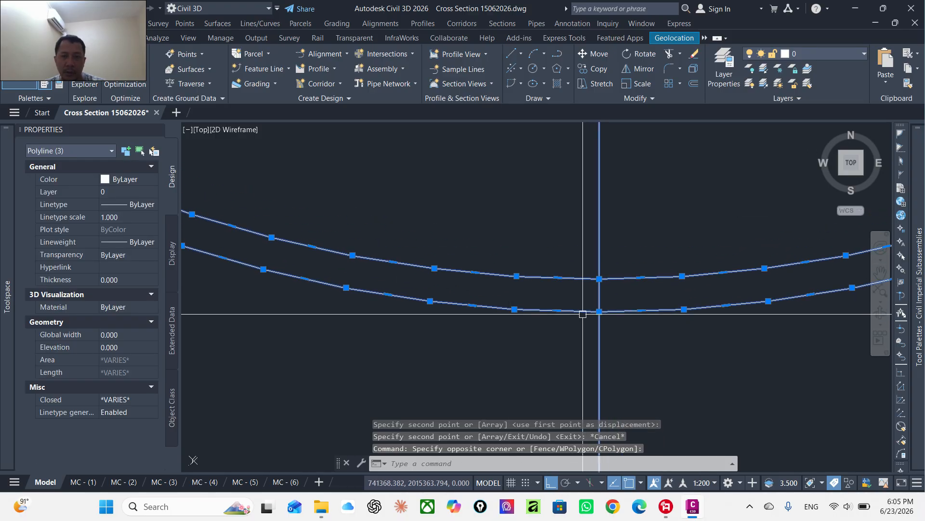
scroll(583, 314, "down", 4)
type("tr")
key("Return")
scroll(535, 337, "down", 4)
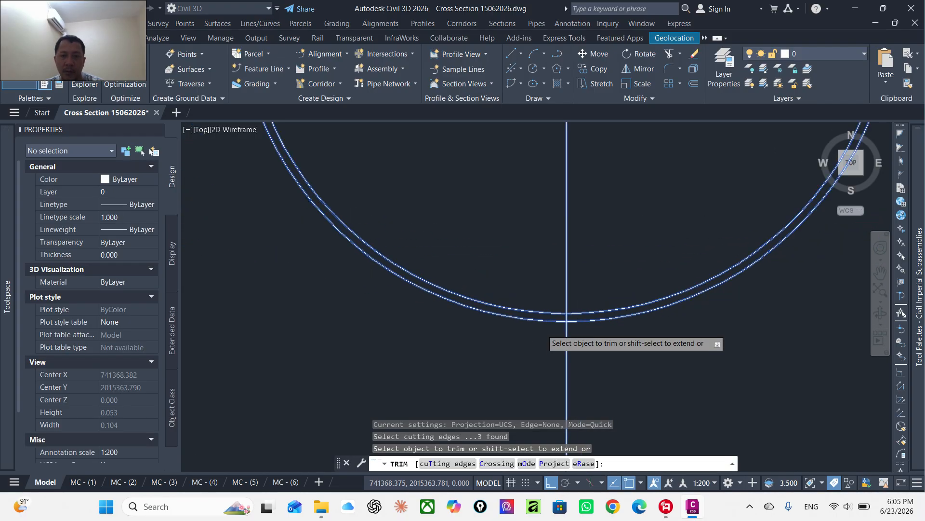
left_click(554, 288)
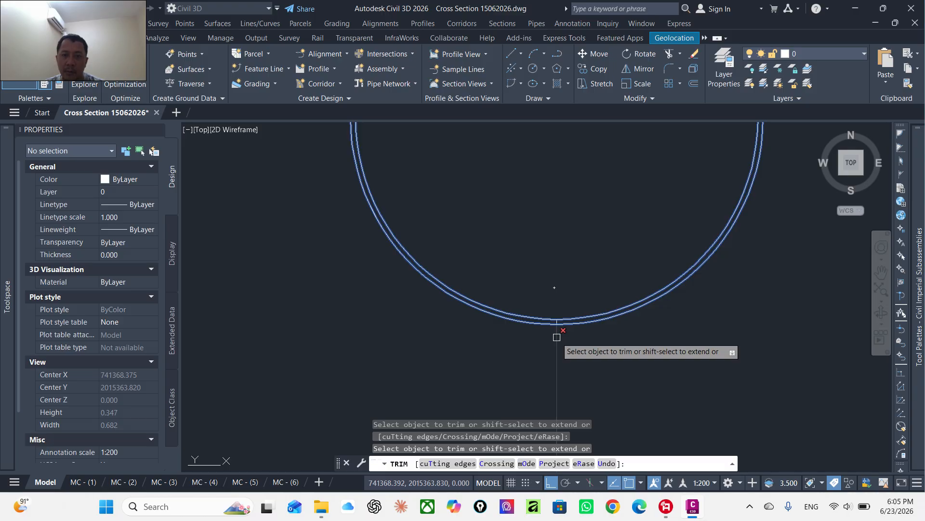
scroll(556, 337, "up", 6)
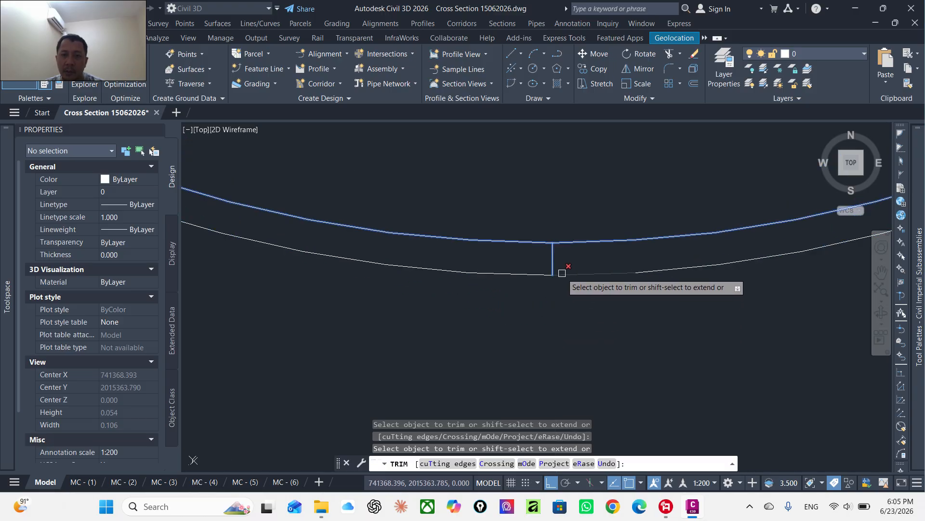
left_click(566, 306)
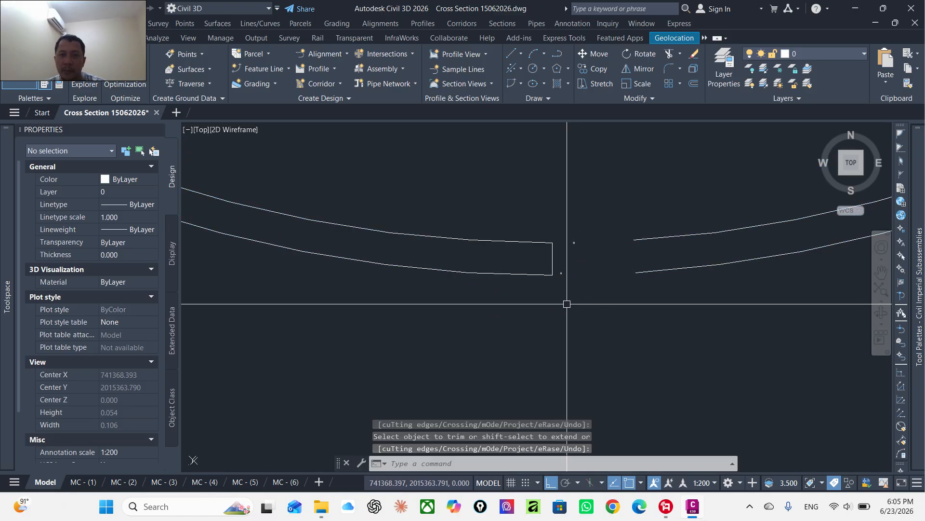
- Join the two opened polygons and the short connecting line into one polyline
left_click(506, 241)
type("j")
key("Return")
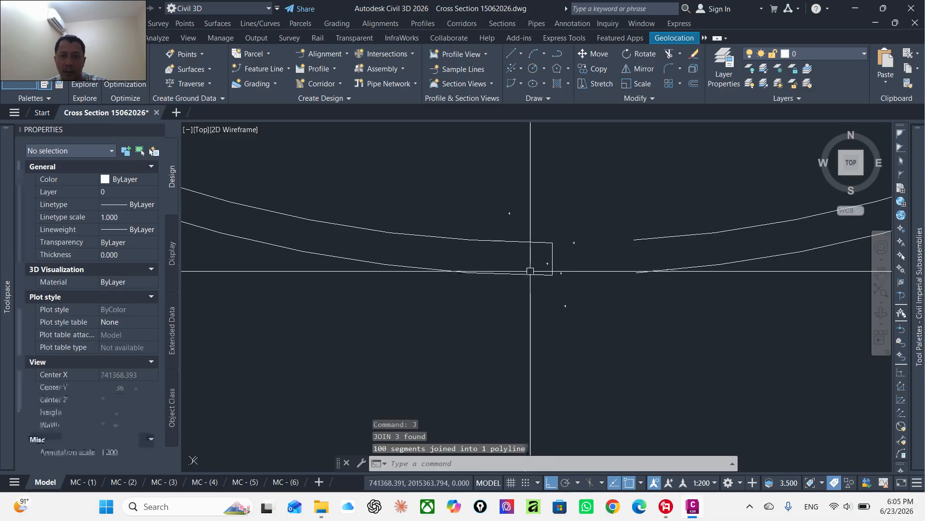
left_click(528, 272)
key("Escape")
- Draw two polyline segments that close the outer and inner gaps at the bottom of the copied pipe ring
type("pl")
key("Return")
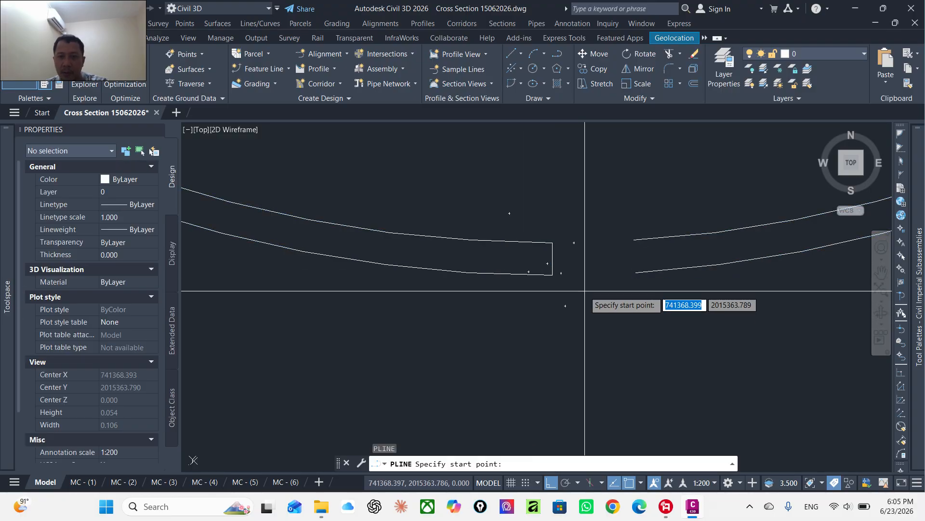
left_click(637, 272)
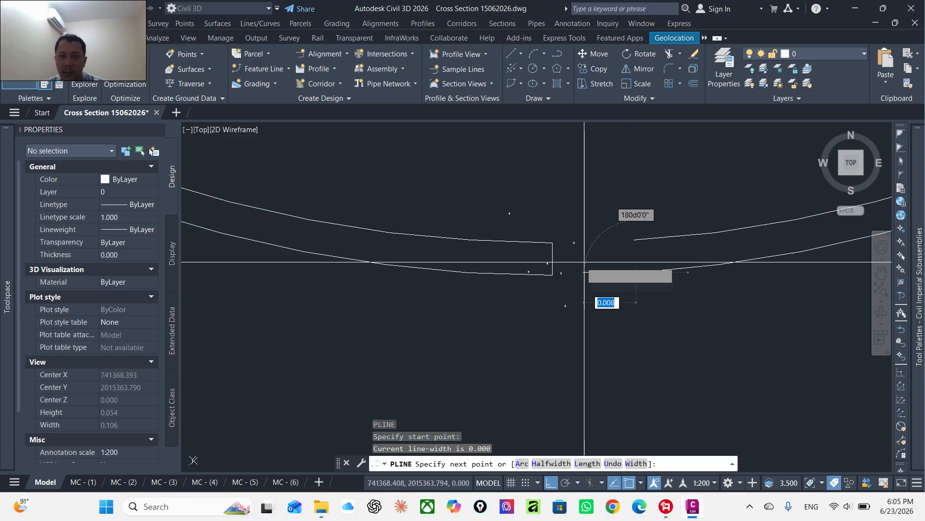
left_click(554, 277)
key("Return")
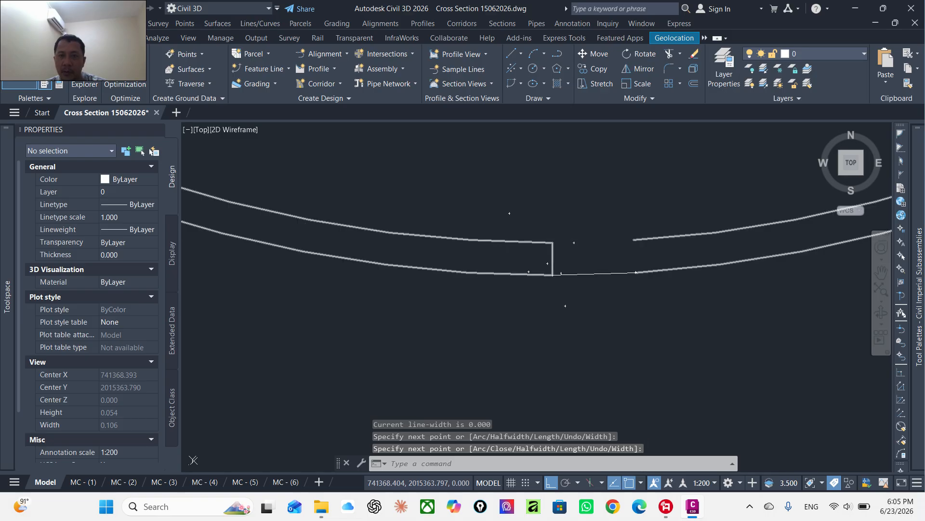
key("Return")
left_click(634, 240)
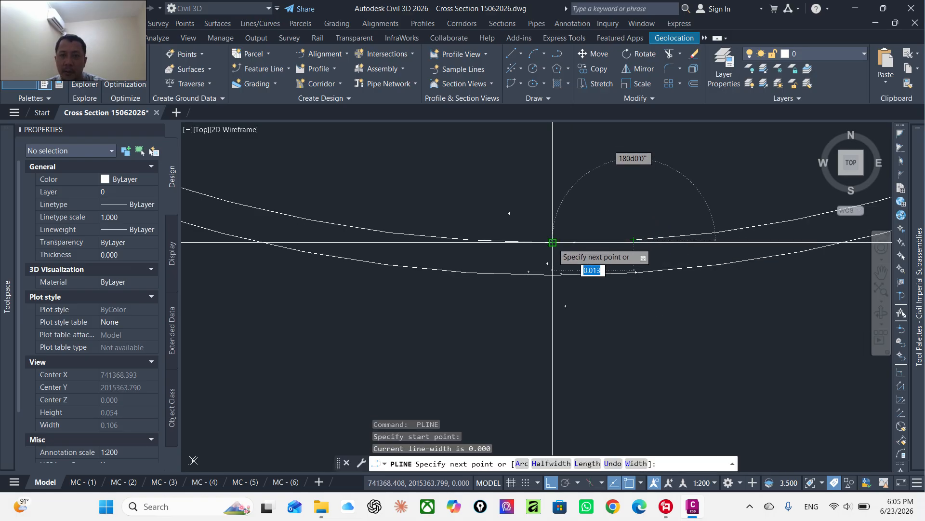
left_click(553, 242)
key("Return")
- Join the two closing segments with the pipe ring into a single polyline
left_click(674, 320)
left_click(619, 222)
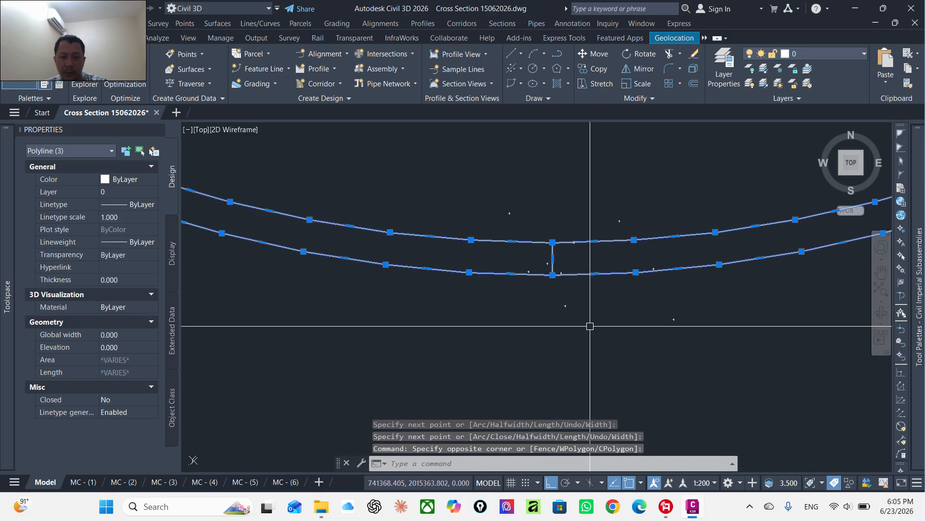
type("j")
key("Return")
scroll(540, 286, "down", 10)
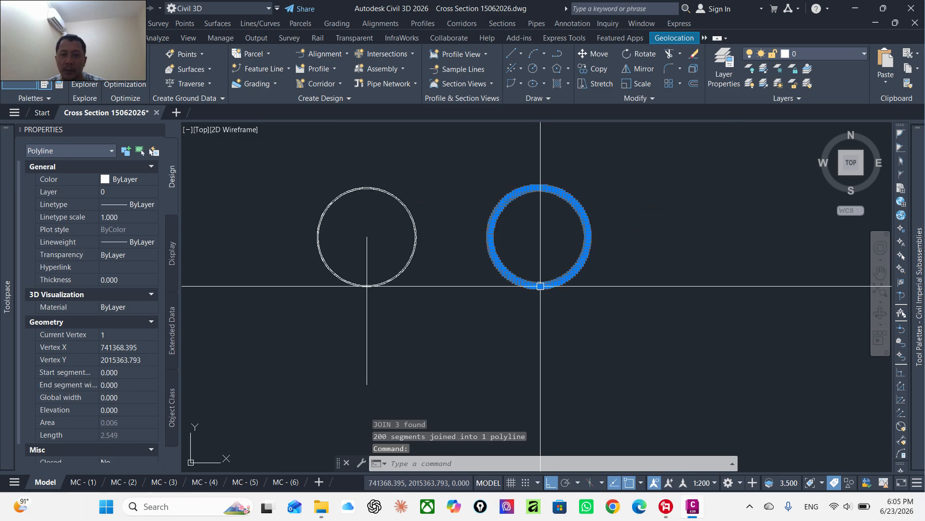
- Compare the joined pipe ring with the typical trench sketch and the existing siphon assembly
scroll(546, 269, "down", 8)
scroll(522, 223, "up", 6)
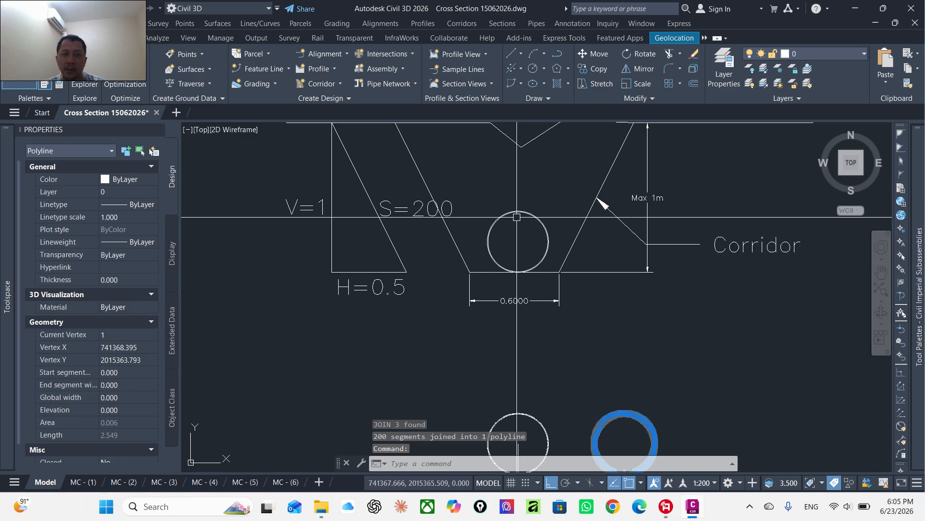
scroll(535, 215, "down", 6)
scroll(403, 246, "up", 8)
middle_click_drag(509, 272, 375, 255)
scroll(375, 256, "down", 6)
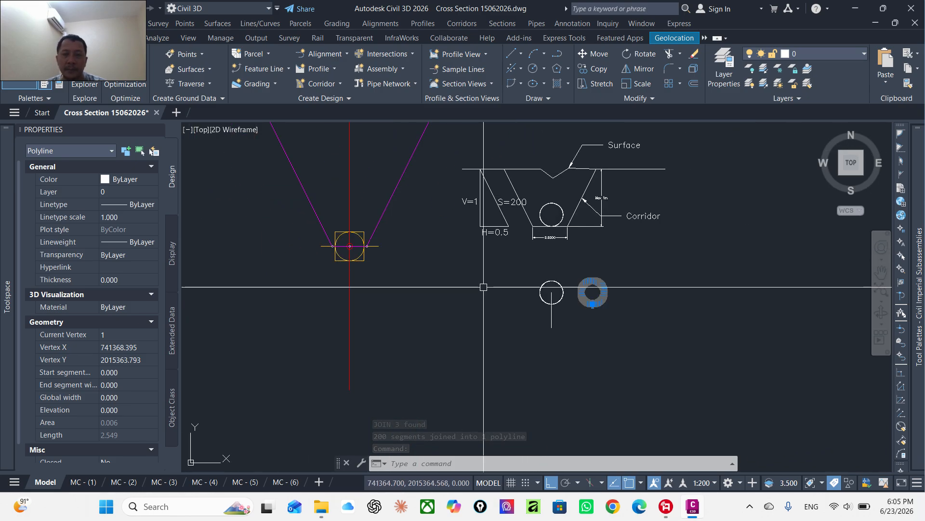
scroll(588, 299, "up", 10)
key("Escape")
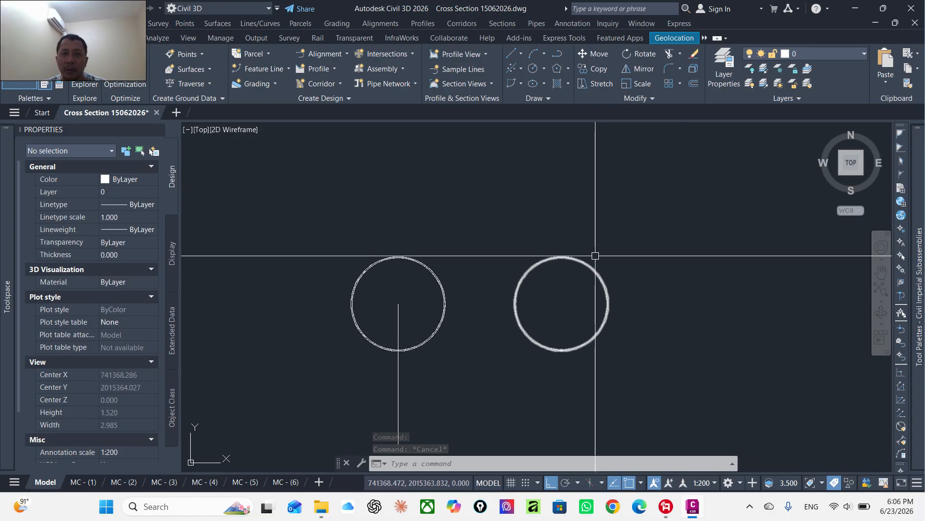
left_click(462, 25)
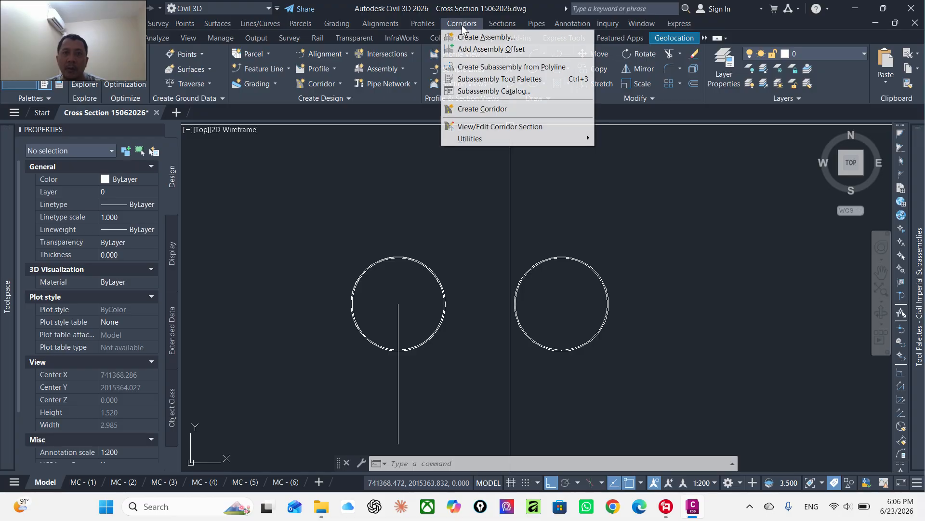
left_click(266, 8)
left_click(278, 9)
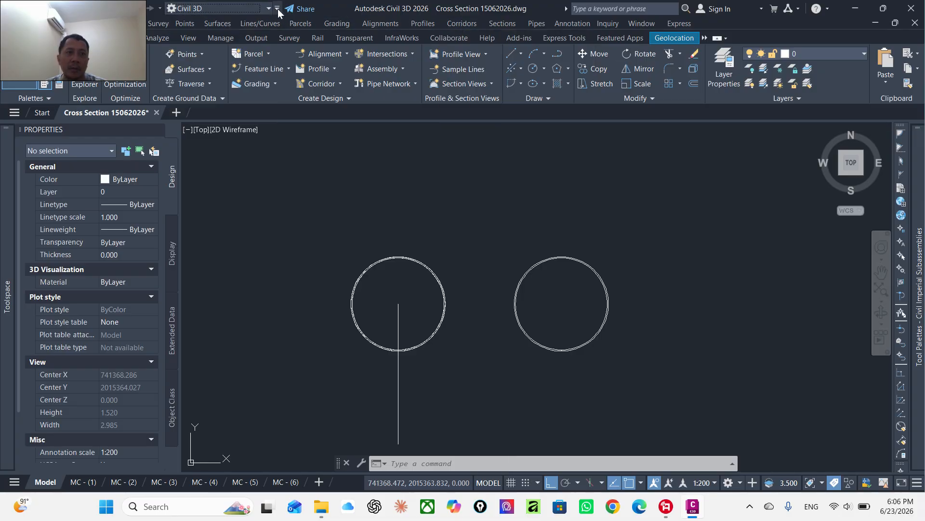
left_click(279, 9)
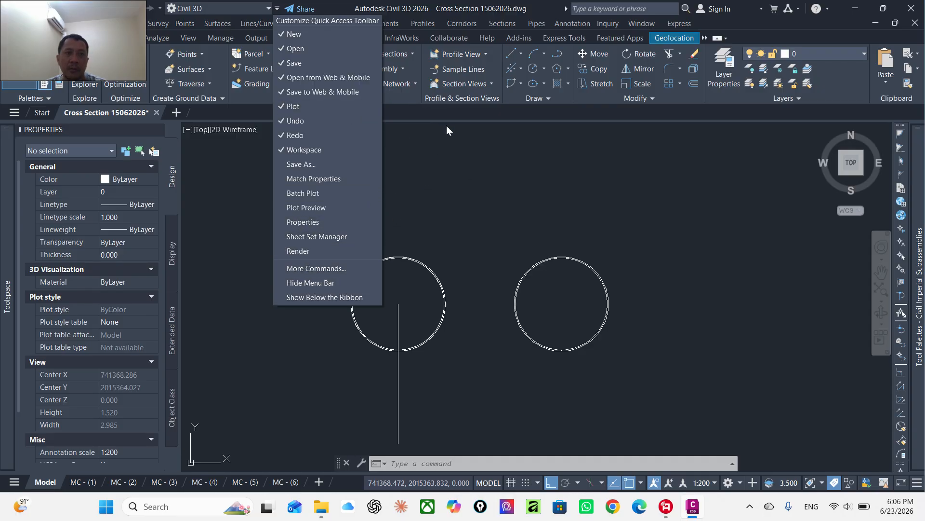
left_click(544, 145)
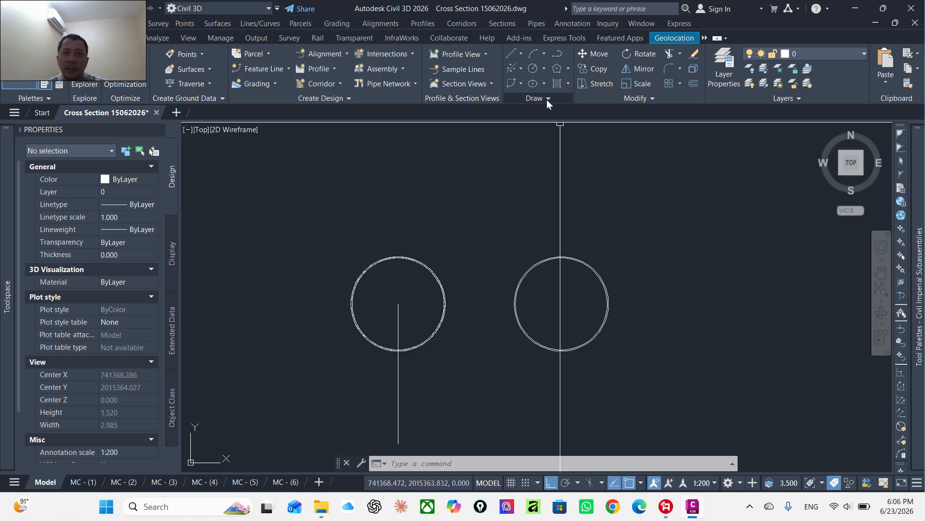
- Create a subassembly named HDPE-400mm from the joined pipe ring polyline
left_click(475, 25)
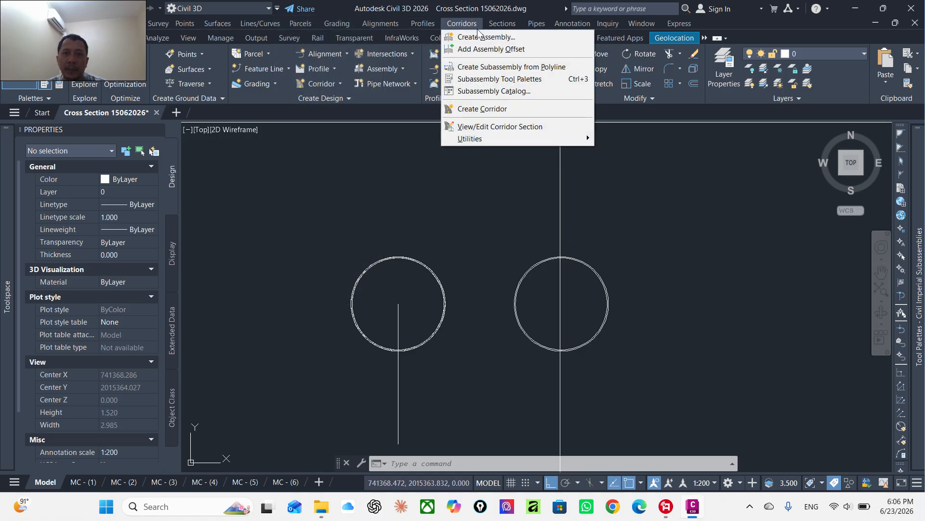
left_click(481, 67)
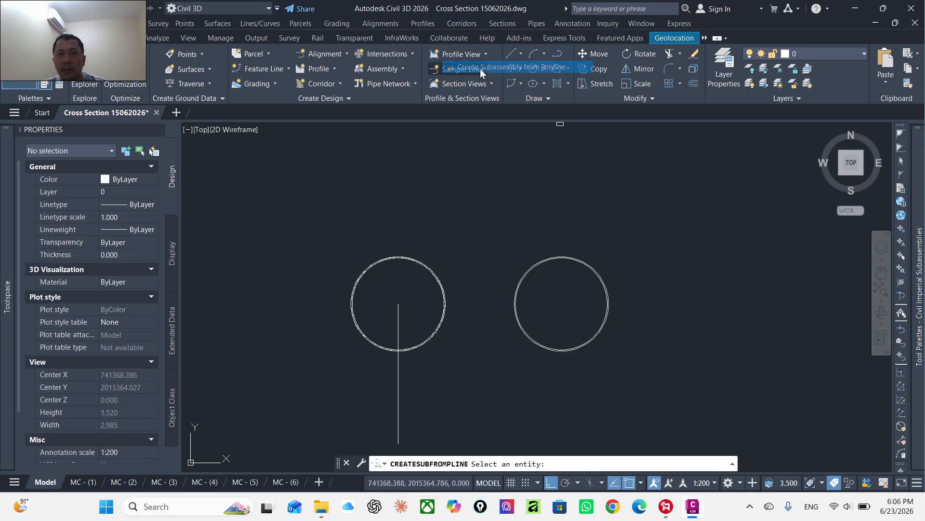
left_click(608, 298)
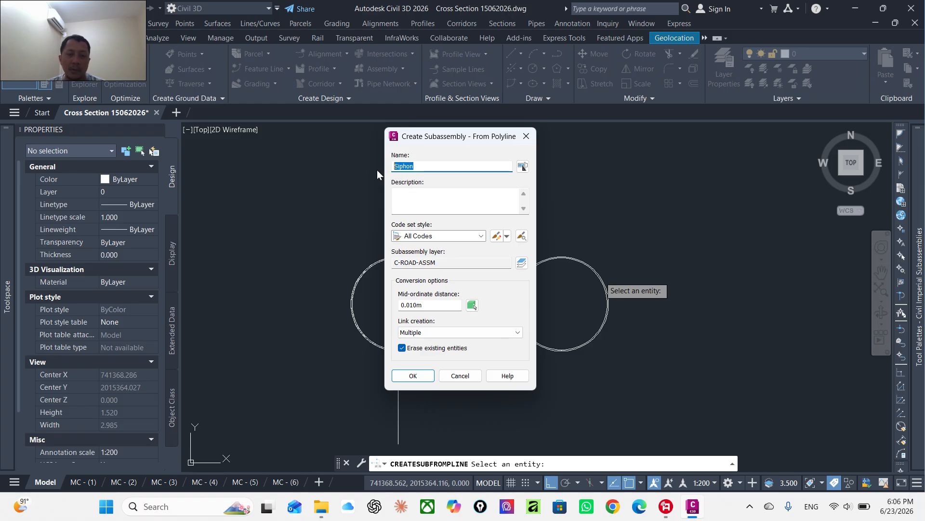
type("HDPE-400mm")
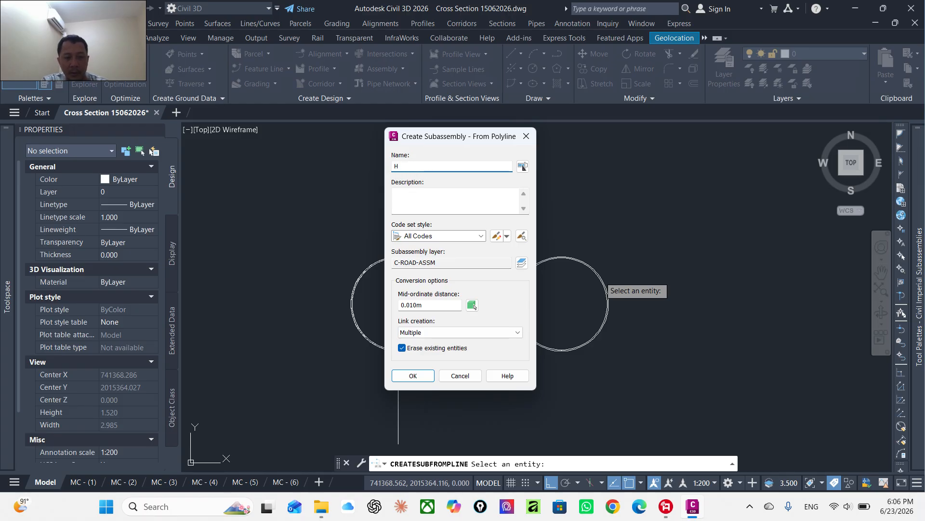
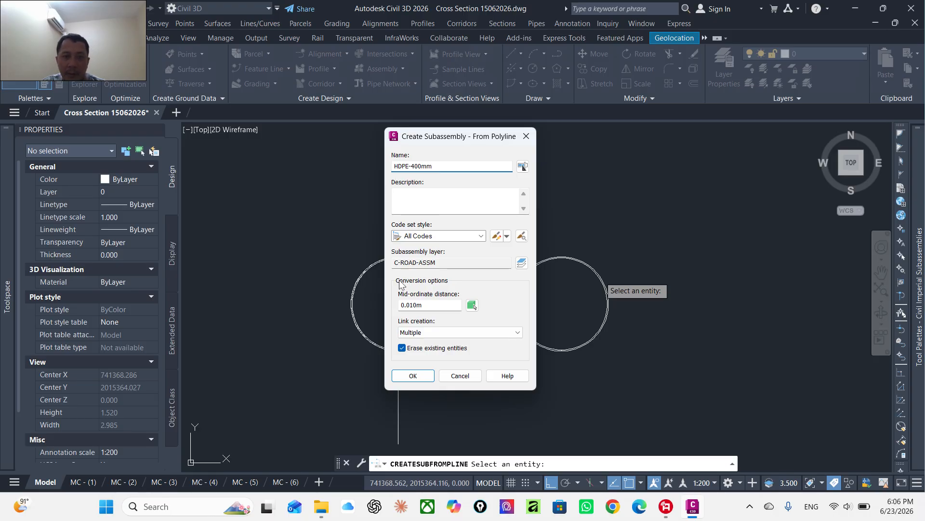
left_click(413, 379)
- Try to add a shape to the HDPE-400mm subassembly from all of its ring links
scroll(606, 347, "up", 10)
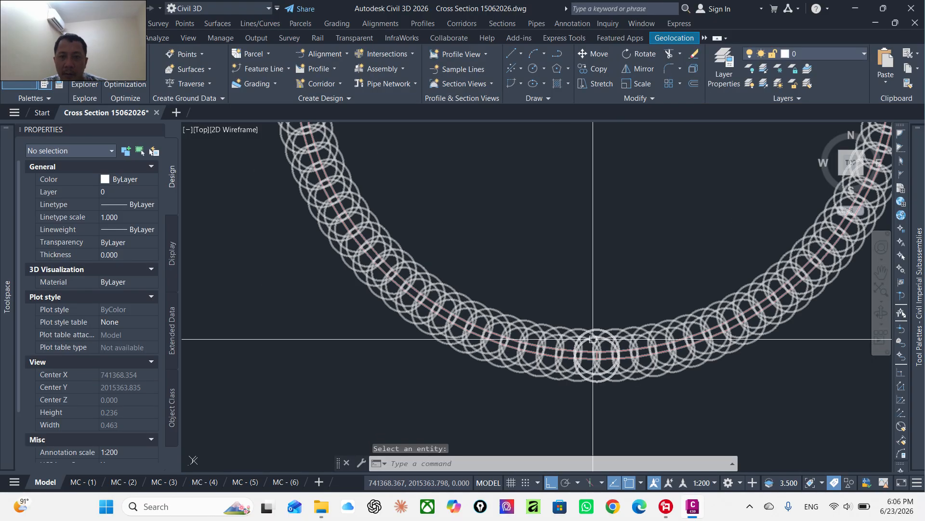
left_click(607, 347)
scroll(479, 274, "down", 10)
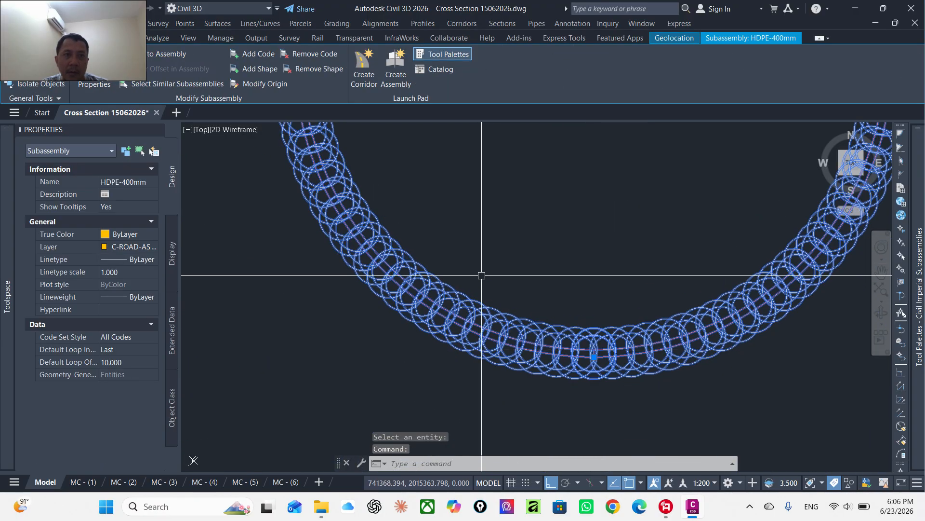
middle_click_drag(479, 274, 504, 306)
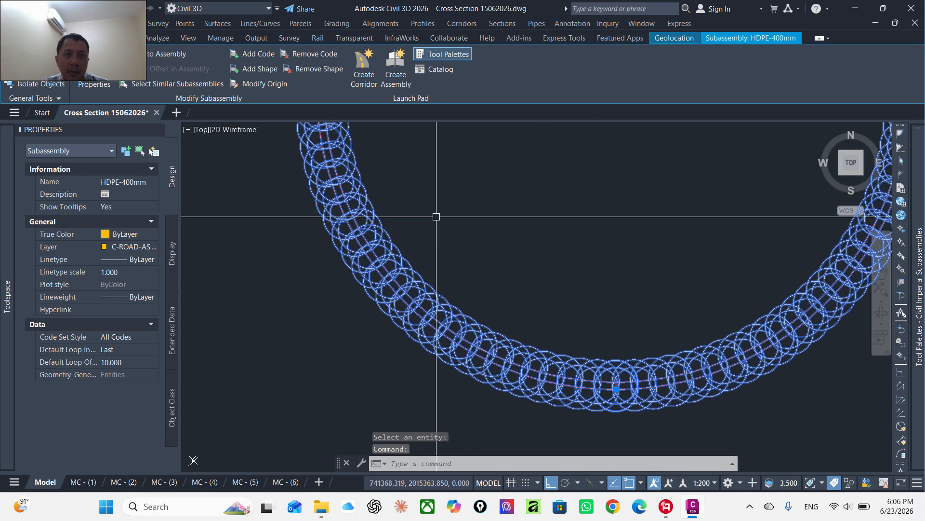
left_click(259, 70)
scroll(448, 308, "down", 6)
scroll(471, 322, "up", 8)
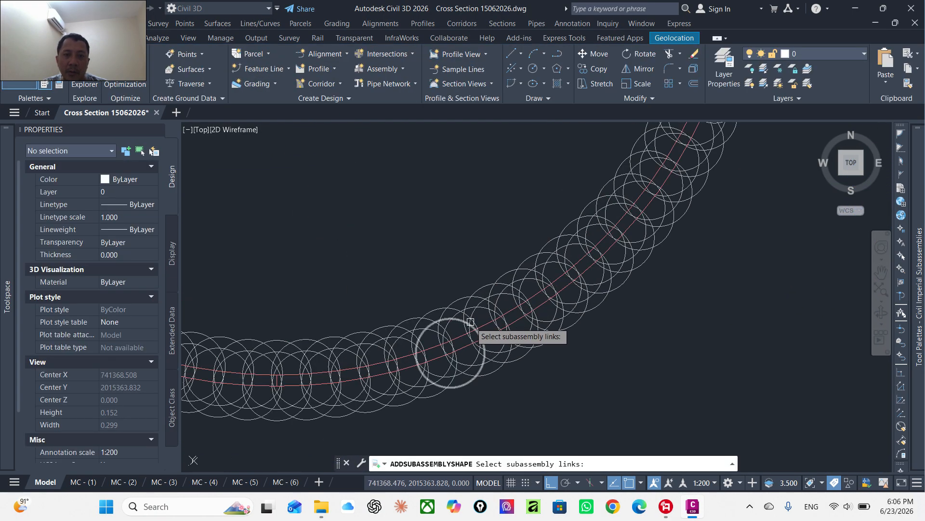
scroll(470, 322, "up", 3)
left_click(487, 333)
scroll(490, 332, "down", 12)
left_click(583, 362)
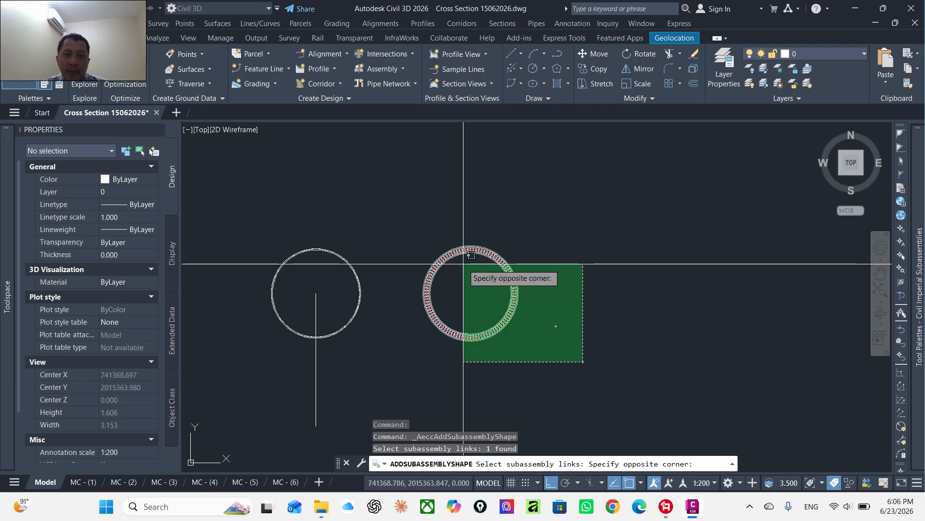
left_click(464, 264)
key("Return")
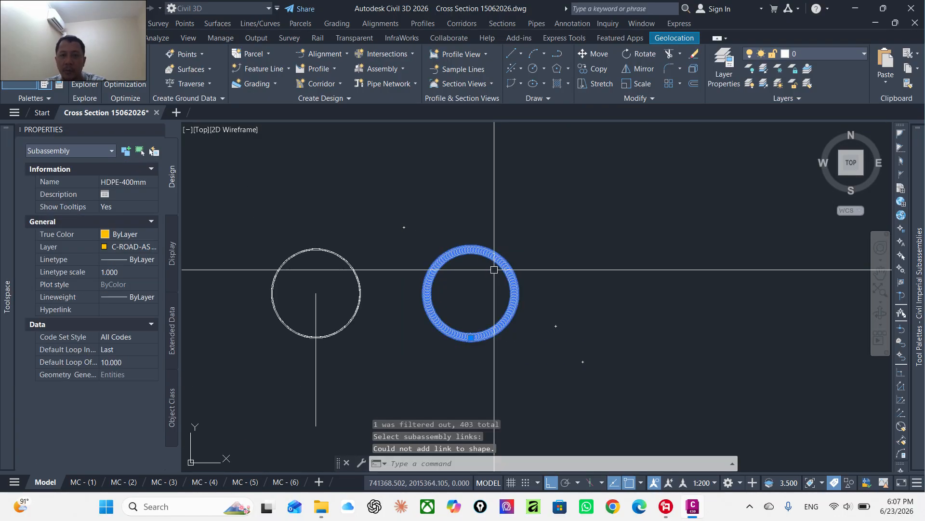
- Examine the links and origin point where the HDPE-400mm pipe ring closes at its lowest point
scroll(494, 270, "up", 10)
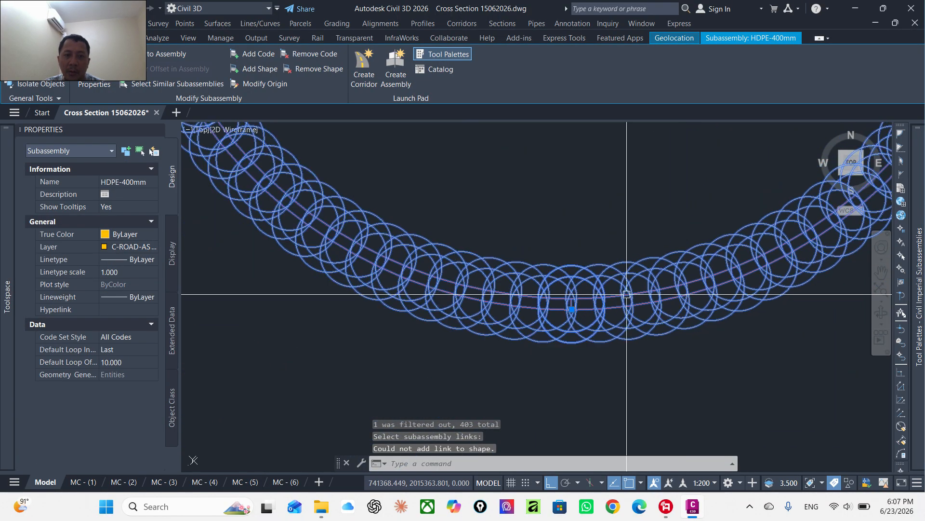
middle_click_drag(539, 294, 547, 319)
middle_click_drag(437, 202, 443, 270)
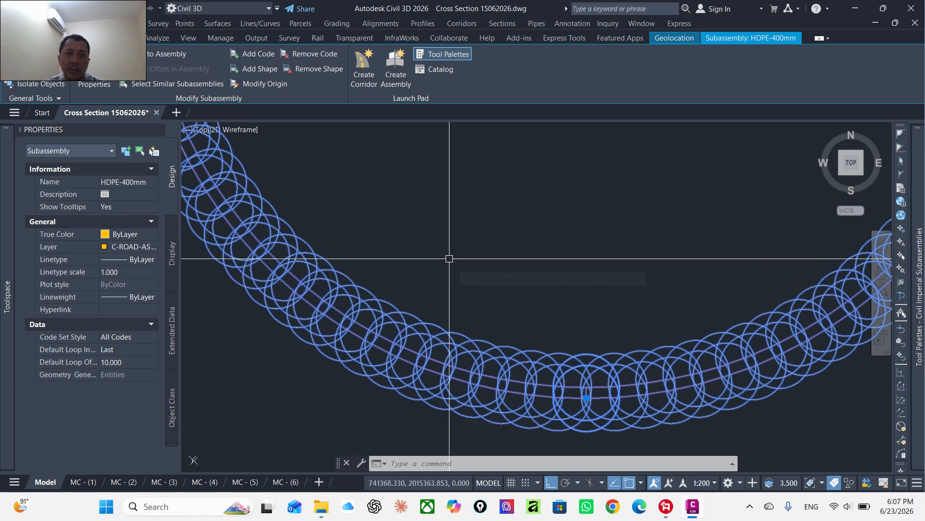
scroll(450, 279, "down", 18)
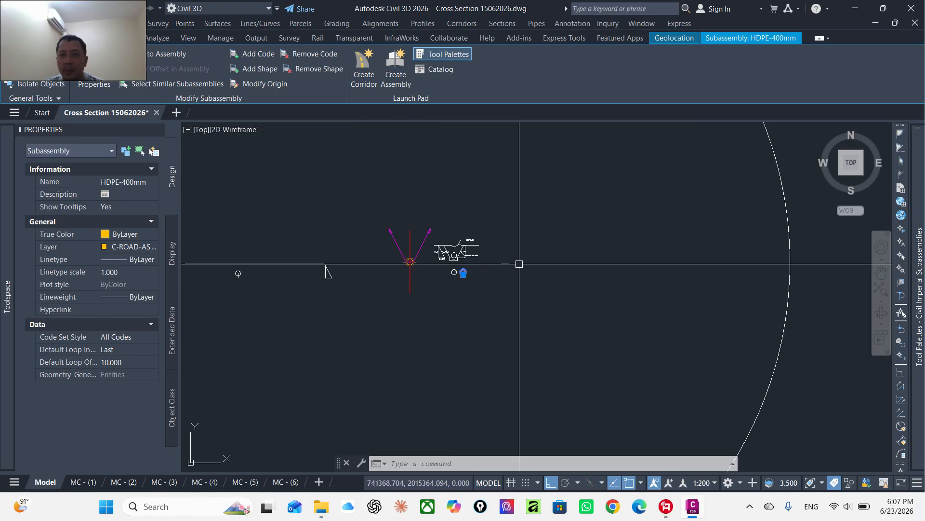
scroll(485, 269, "up", 15)
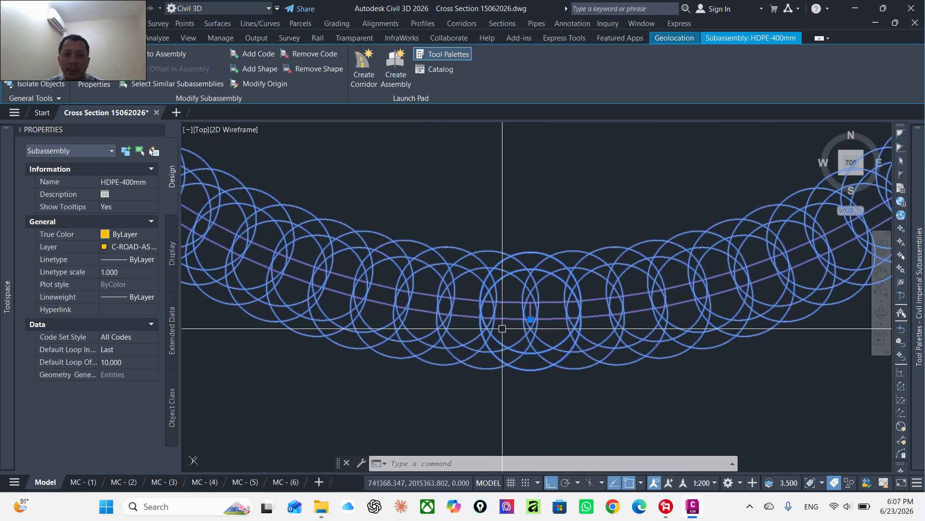
scroll(502, 328, "up", 3)
scroll(551, 325, "down", 3)
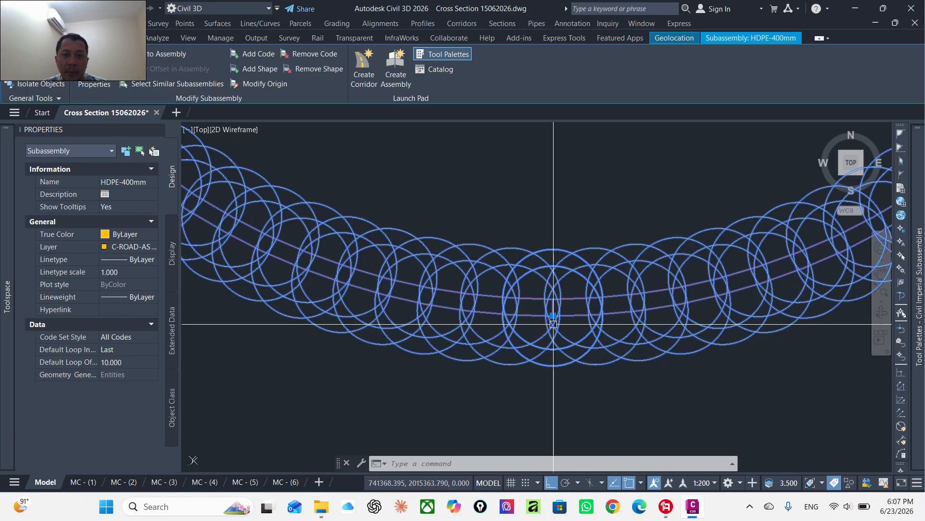
scroll(551, 309, "up", 4)
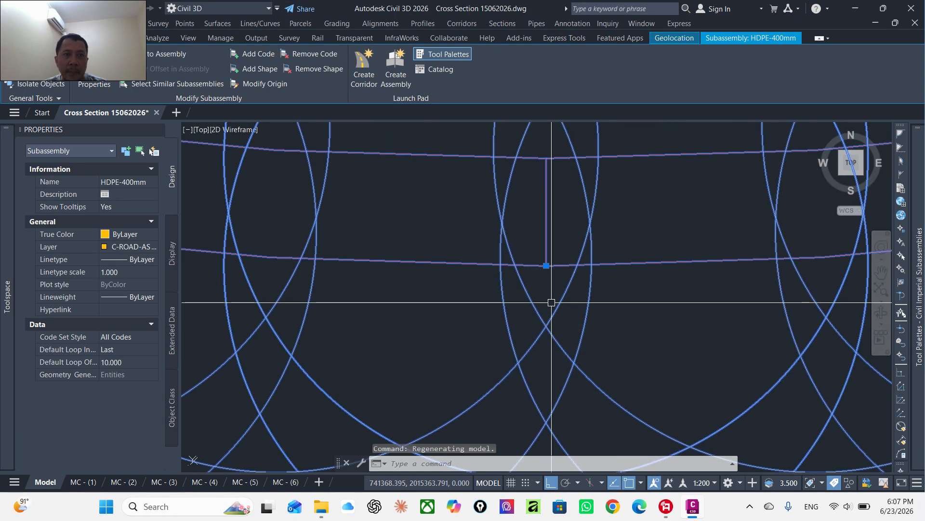
middle_click_drag(544, 321, 548, 283)
scroll(548, 283, "down", 2)
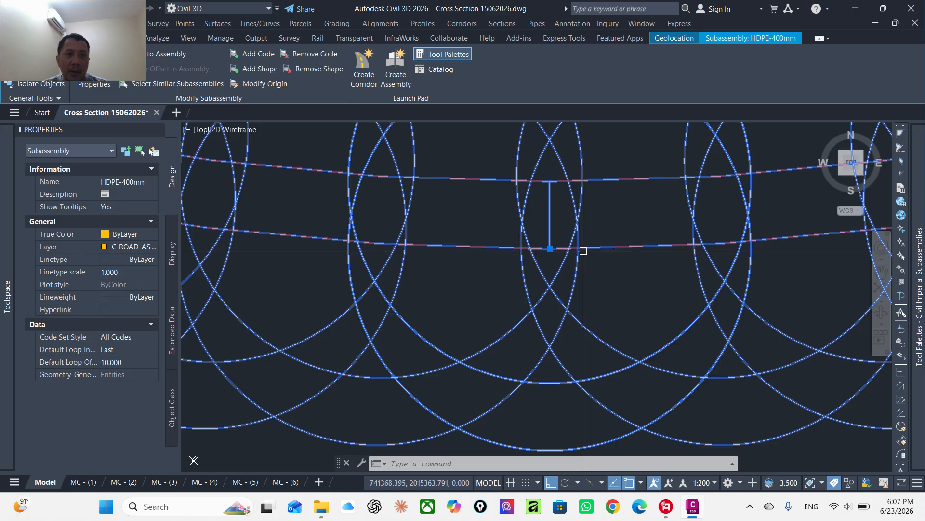
- Add the HDPE-400mm subassembly to the siphon trench assembly at the marker point in the middle of the trench bottom
left_click(141, 55)
scroll(608, 237, "down", 5)
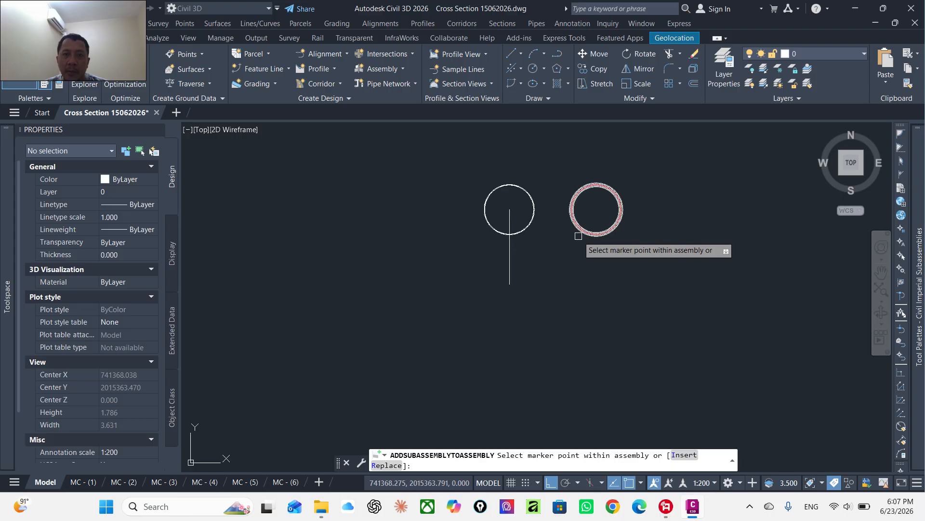
scroll(445, 231, "up", 6)
middle_click_drag(380, 164, 435, 278)
scroll(436, 278, "up", 2)
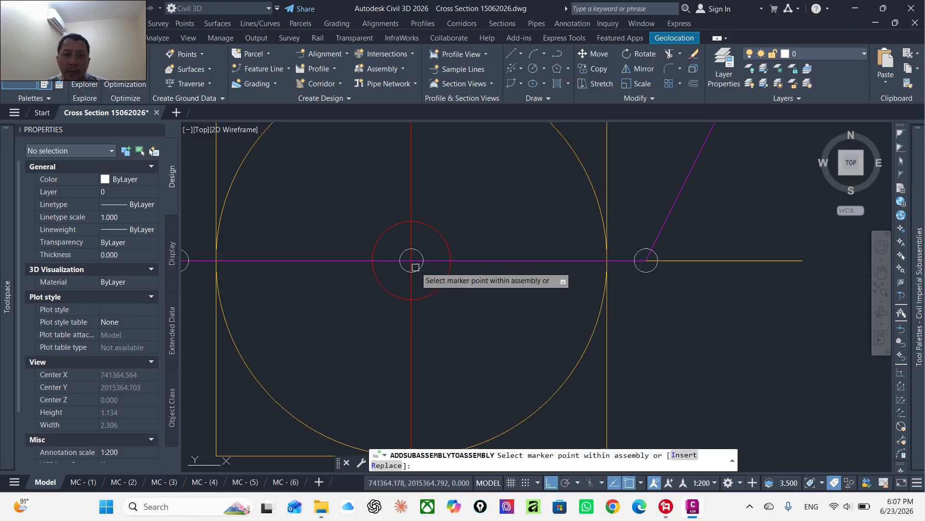
scroll(416, 262, "up", 2)
scroll(420, 240, "down", 2)
middle_click_drag(419, 243, 464, 265)
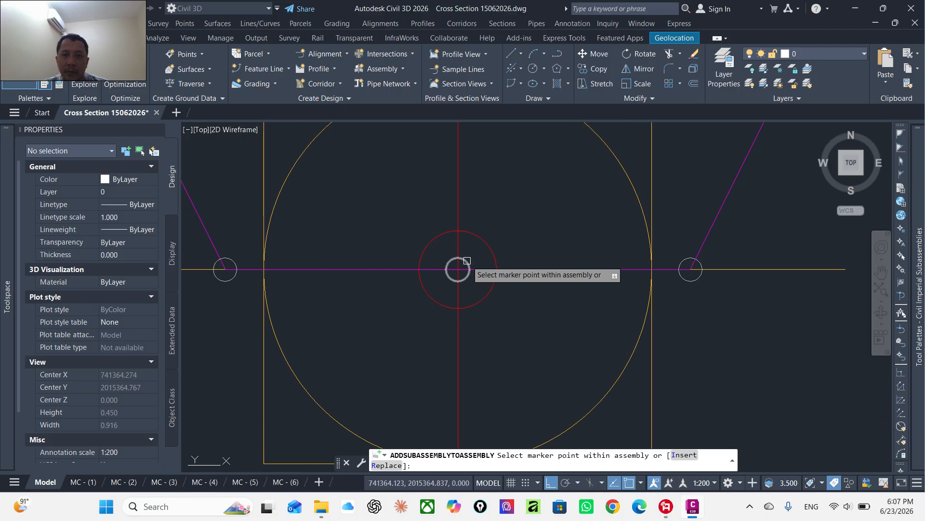
scroll(465, 262, "up", 2)
left_click(465, 262)
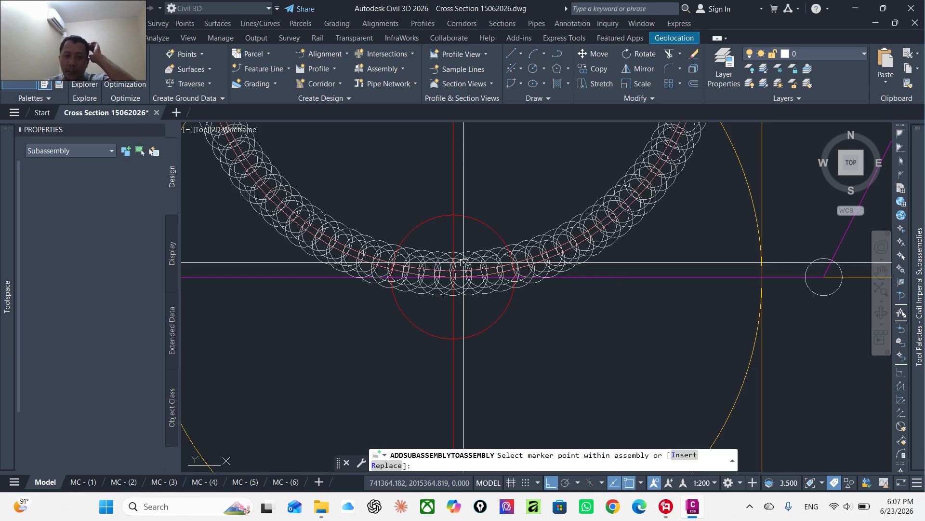
key("Escape")
scroll(489, 320, "down", 2)
key("Escape")
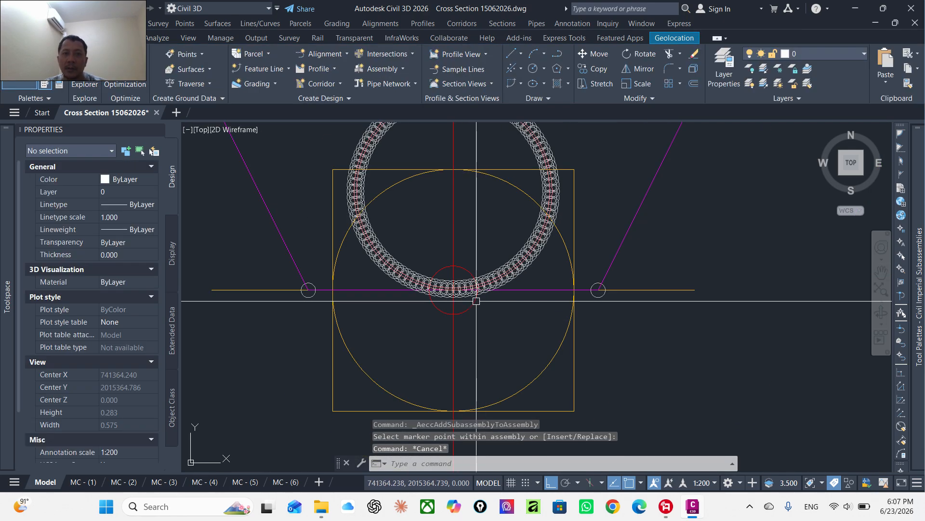
- Examine the siphon's trench in the cross section at station 4+600.00
scroll(487, 281, "down", 2)
scroll(477, 270, "up", 1)
scroll(473, 239, "down", 3)
scroll(473, 238, "down", 4)
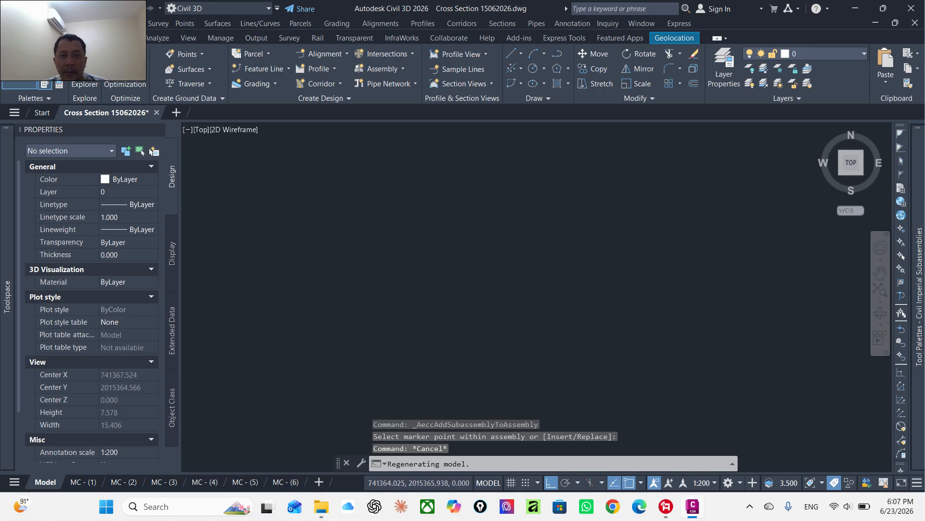
scroll(303, 254, "down", 6)
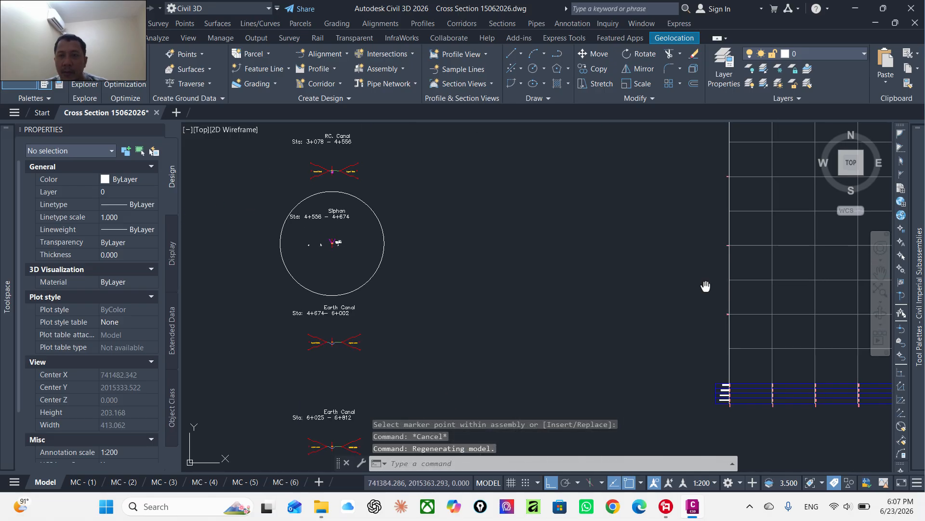
middle_click_drag(706, 287, 293, 248)
scroll(304, 250, "down", 4)
middle_click_drag(608, 281, 374, 188)
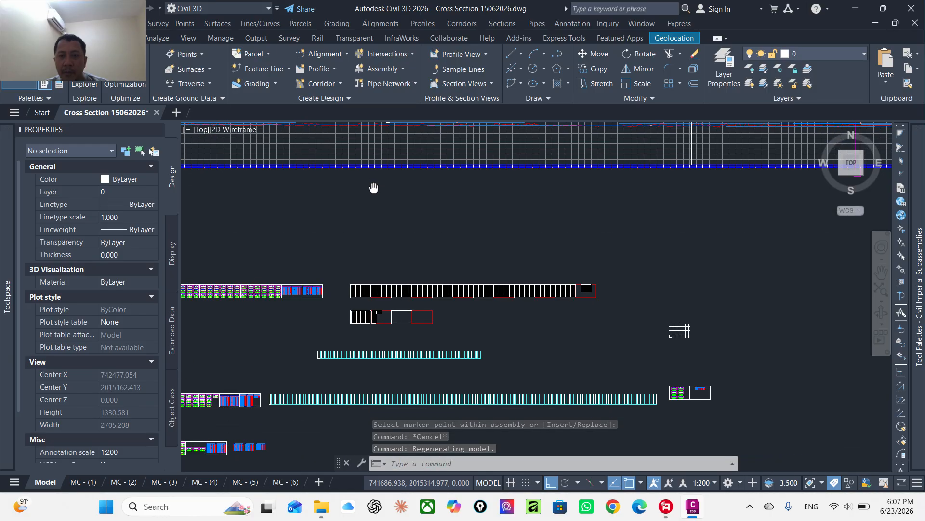
middle_click_drag(694, 410, 632, 325)
scroll(632, 325, "up", 4)
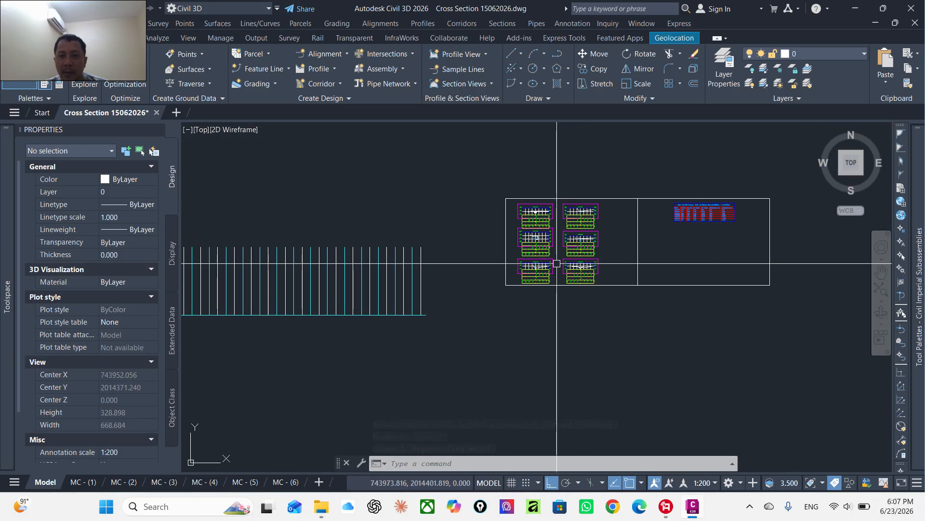
scroll(557, 263, "up", 8)
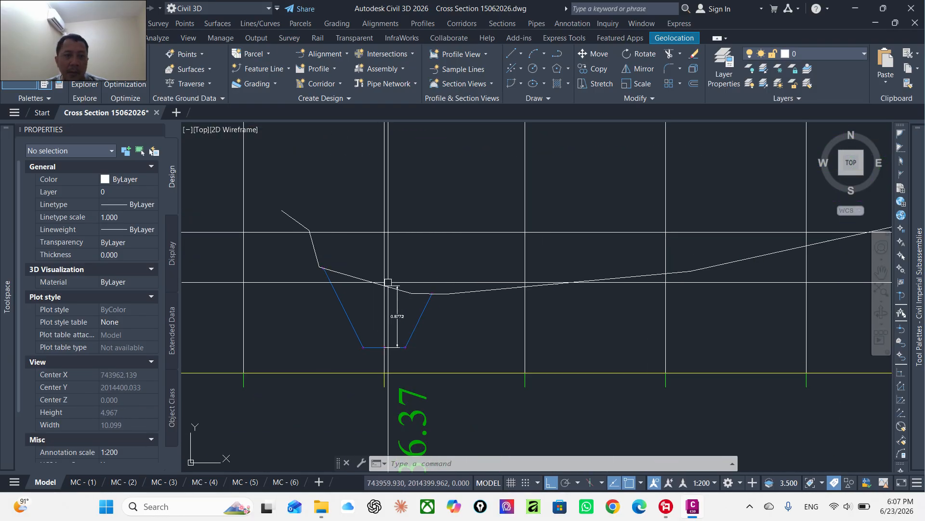
middle_click_drag(388, 282, 362, 235)
- Set Surface-Npone as the surface target for all slope links in the siphon corridor's region
mouse_move(1, 228)
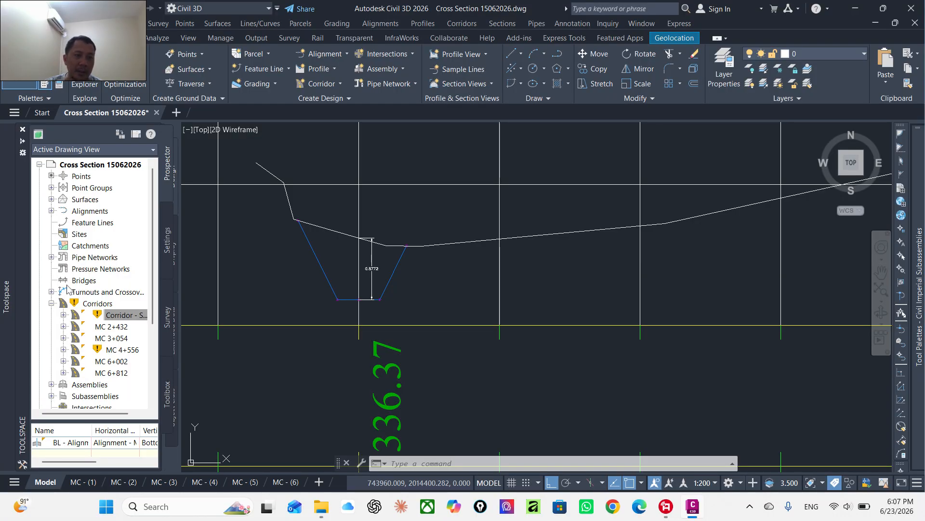
right_click(120, 320)
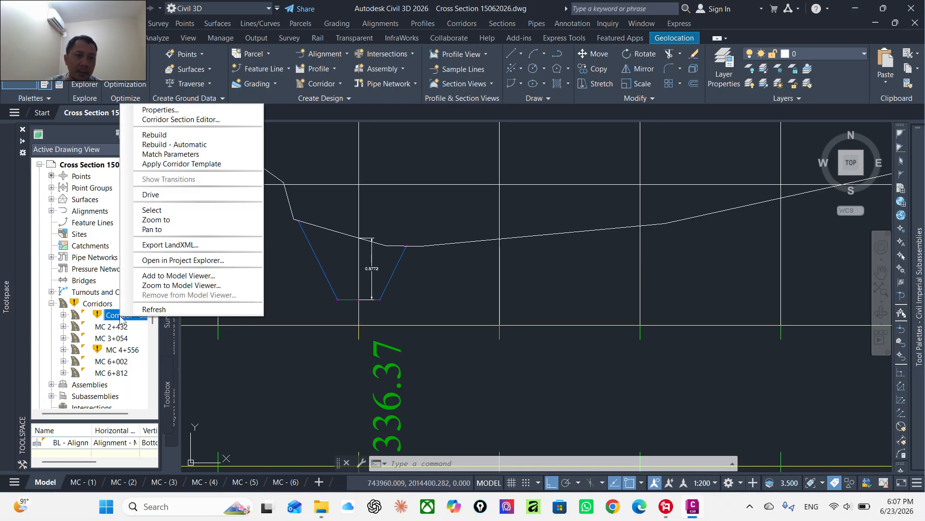
left_click(165, 110)
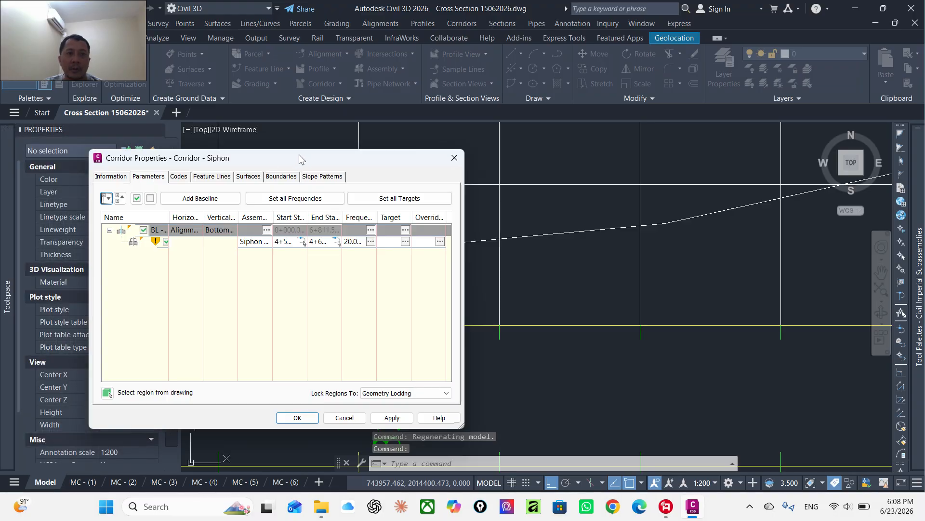
left_click_drag(298, 155, 632, 127)
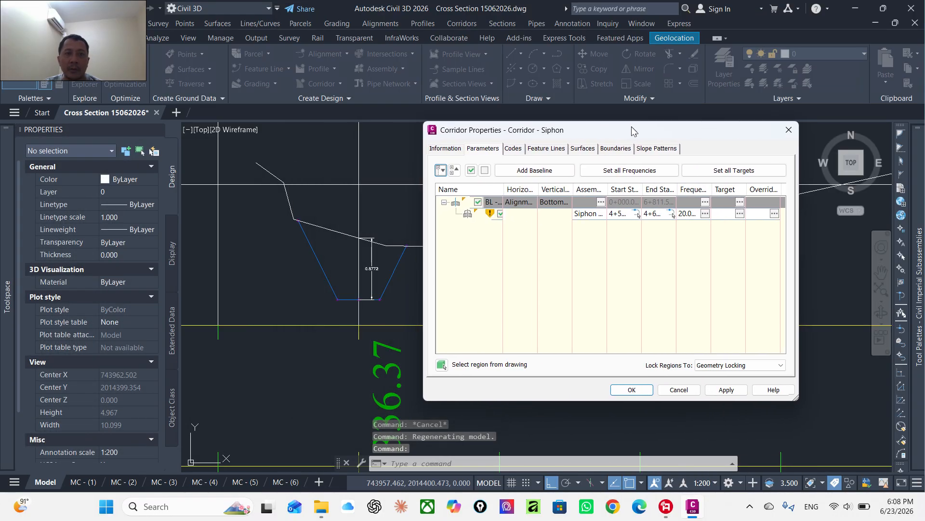
left_click(740, 213)
left_click(235, 113)
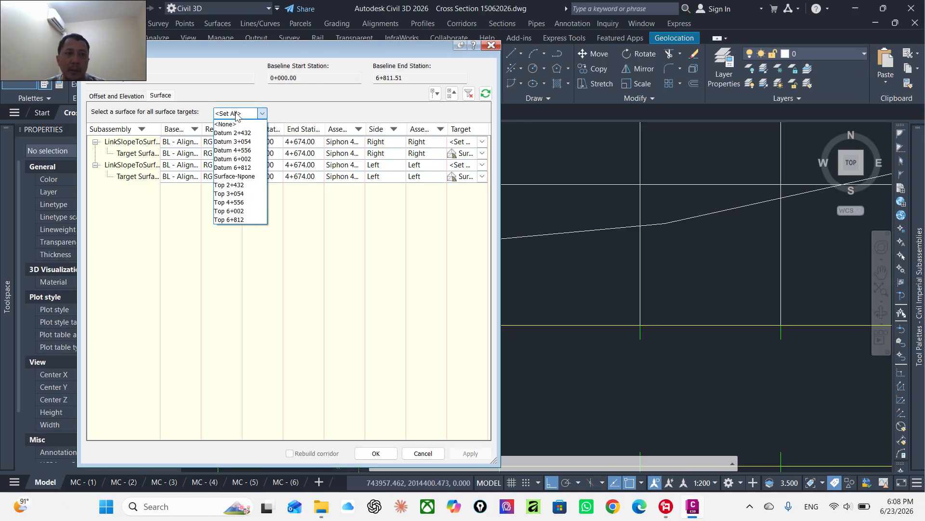
left_click(241, 176)
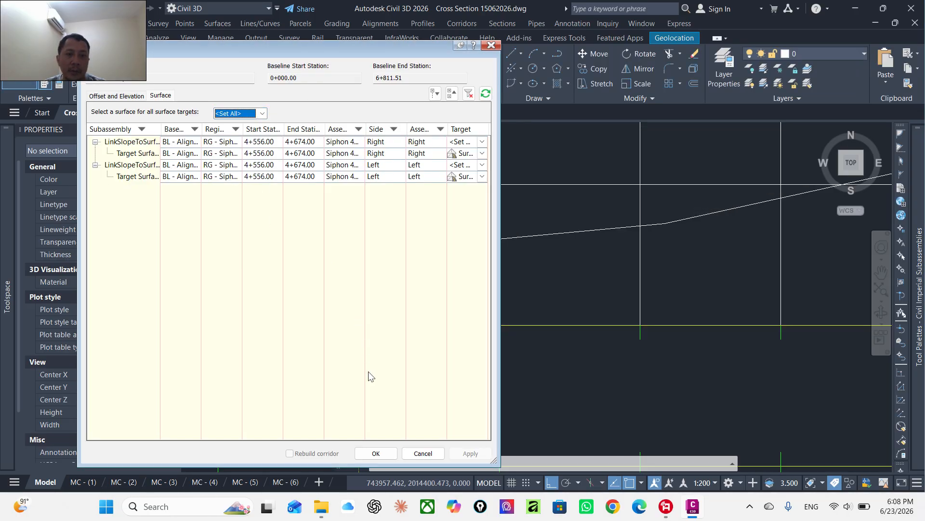
left_click(376, 453)
- Apply the siphon corridor's modified properties, rebuild the corridor and dismiss the event report
left_click(724, 391)
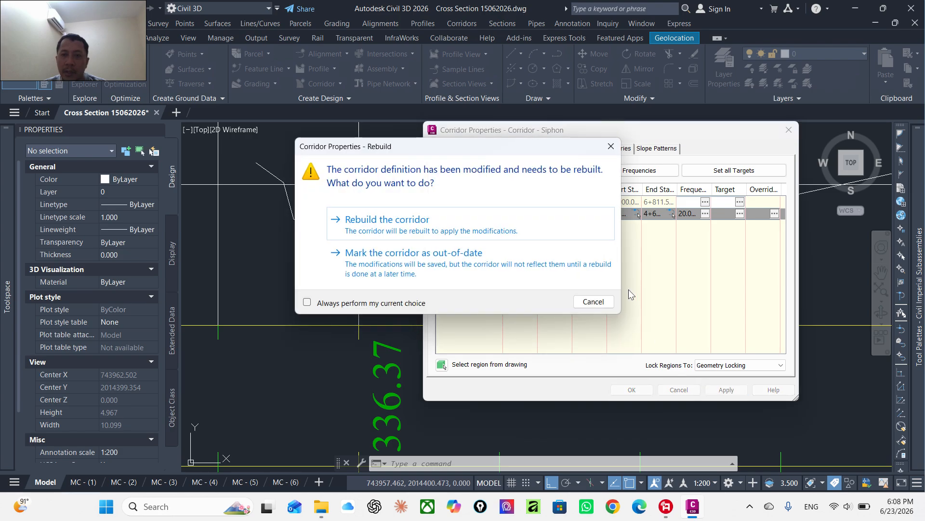
left_click(389, 228)
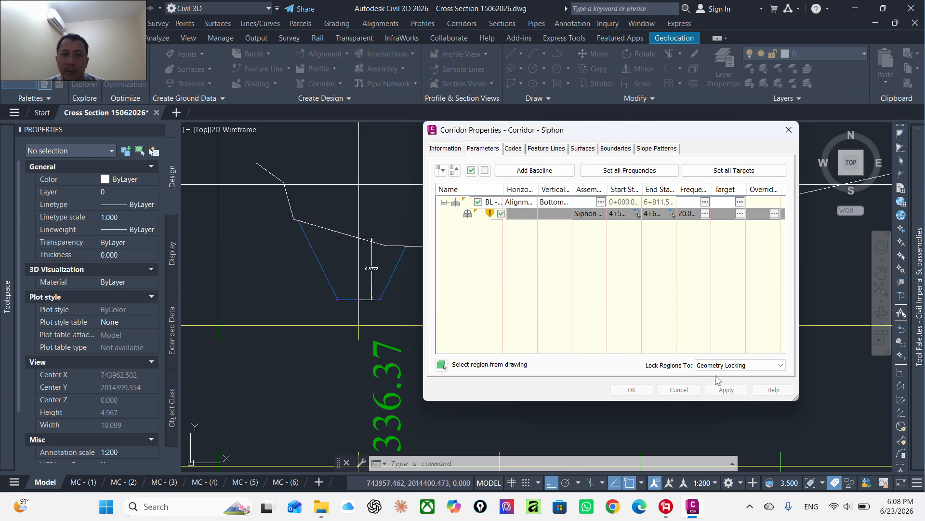
left_click(632, 390)
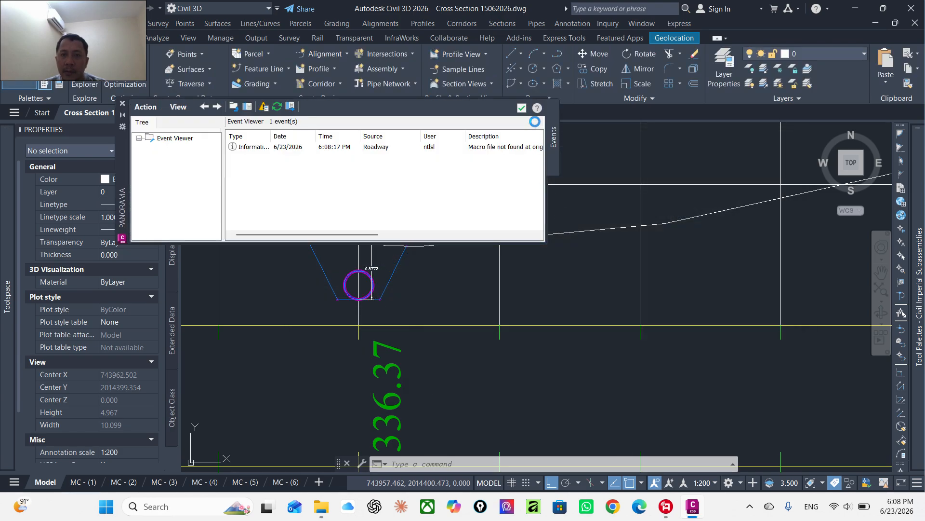
left_click(520, 109)
- Examine the pipe ring's placement inside the trench in the rebuilt siphon cross sections
scroll(337, 270, "up", 10)
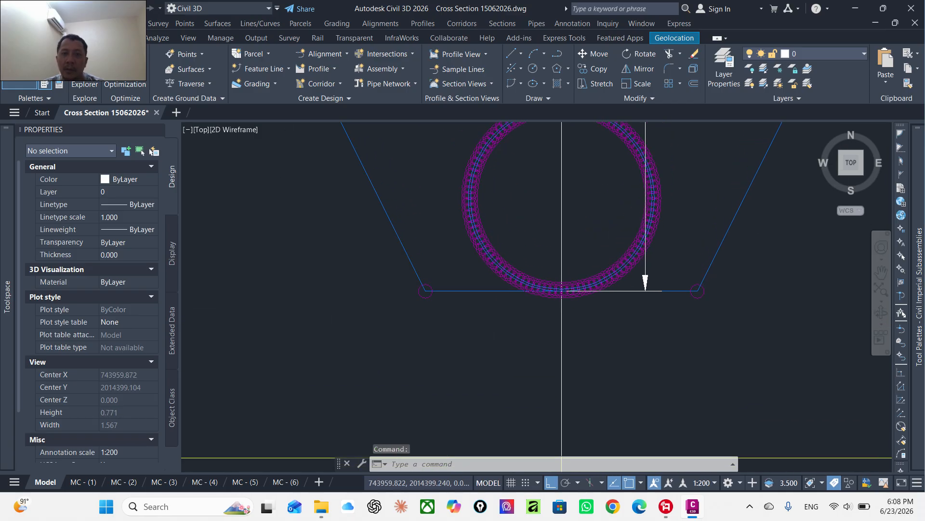
scroll(559, 285, "down", 13)
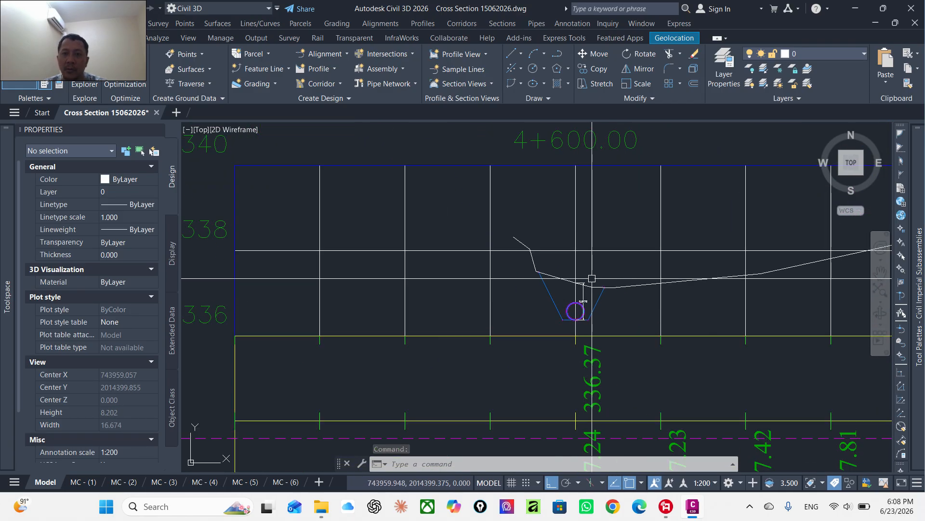
middle_click_drag(595, 320, 565, 324)
scroll(565, 324, "down", 4)
middle_click_drag(552, 246, 527, 395)
scroll(534, 188, "up", 2)
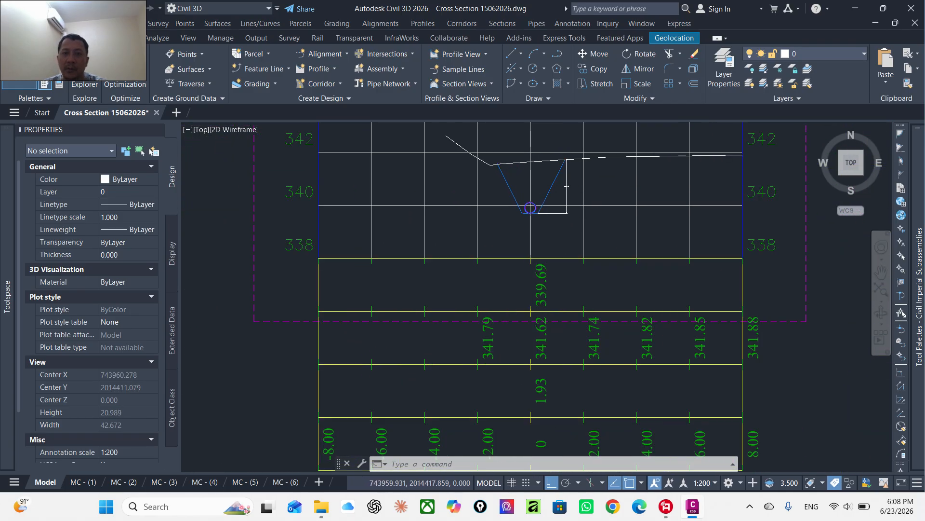
- Examine the siphon cross sections from station 4+556.00 to station 4+674.00
scroll(525, 235, "down", 2)
middle_click_drag(525, 234, 496, 413)
scroll(475, 169, "up", 8)
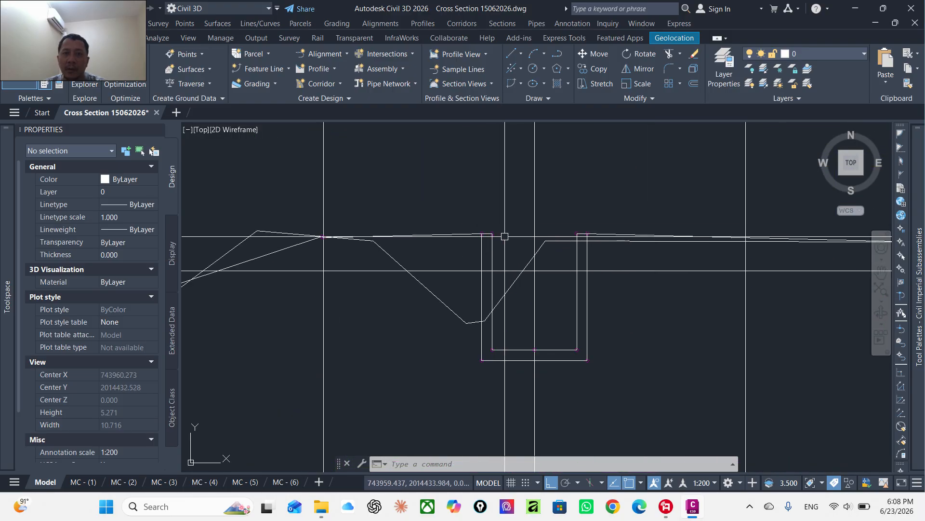
scroll(505, 239, "down", 8)
scroll(506, 253, "up", 6)
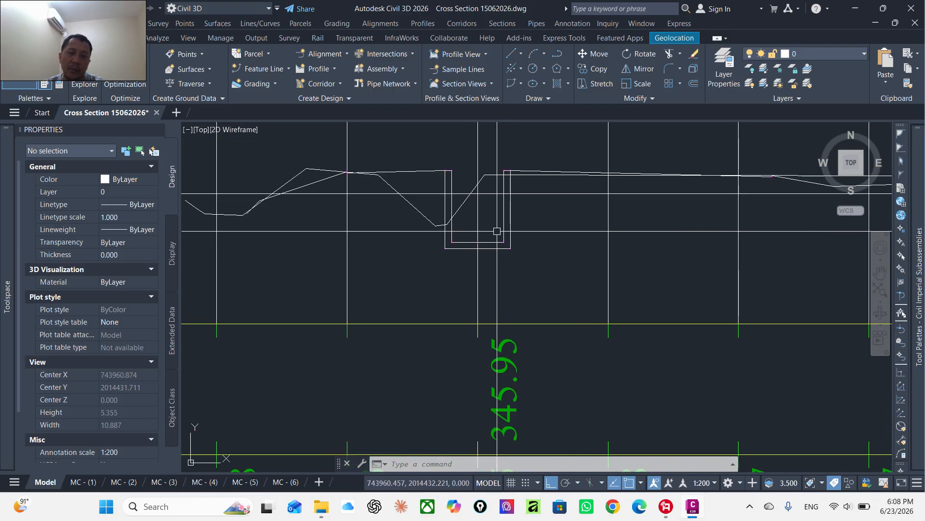
scroll(486, 225, "down", 4)
middle_click_drag(500, 225, 467, 266)
scroll(419, 240, "up", 5)
scroll(548, 217, "down", 10)
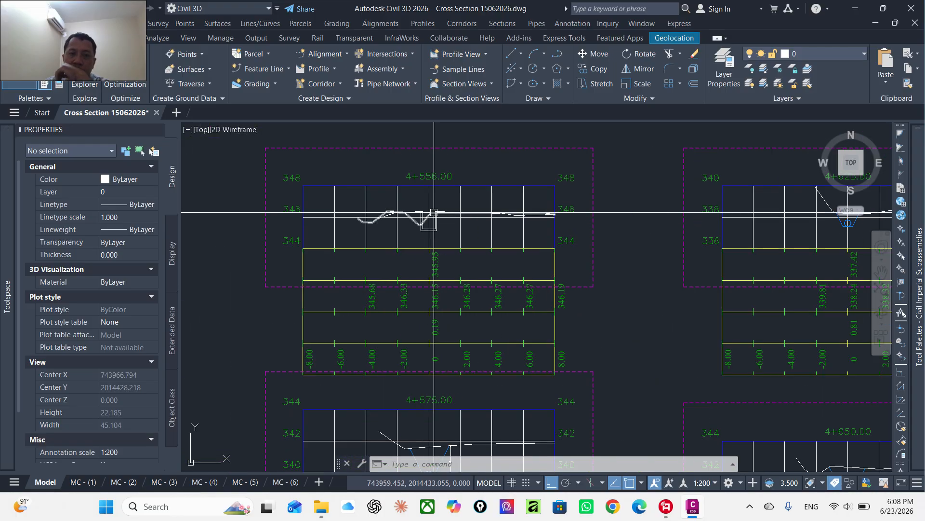
middle_click_drag(659, 226, 645, 212)
scroll(571, 176, "up", 8)
scroll(573, 178, "down", 6)
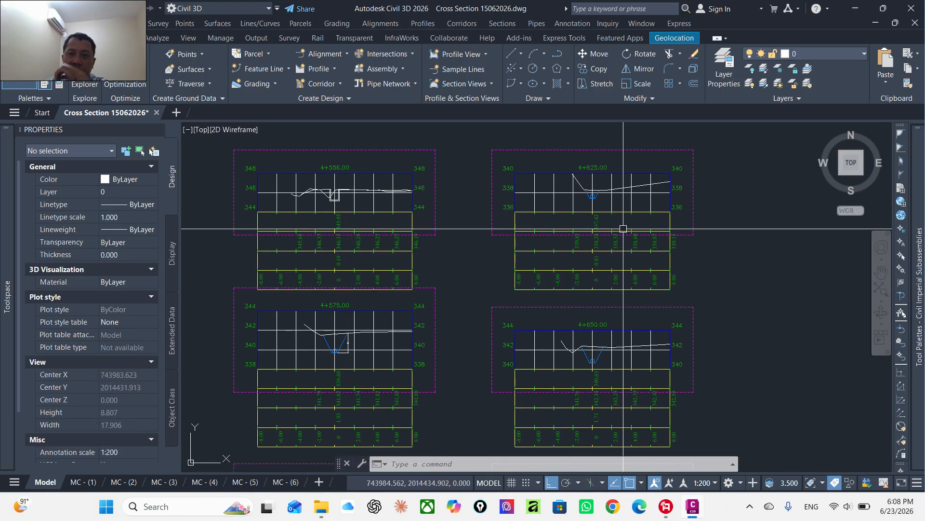
middle_click_drag(638, 334, 623, 255)
middle_click_drag(590, 351, 587, 239)
scroll(581, 326, "up", 6)
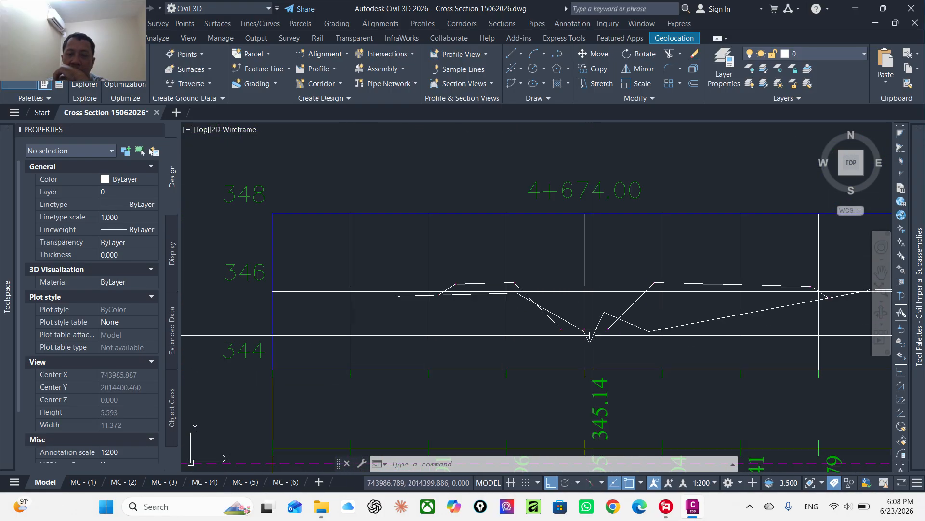
scroll(592, 338, "down", 6)
- Examine the rectangular channel outline against the ground line in the cross section at station 4+556.00
middle_click_drag(423, 169, 603, 368)
scroll(534, 209, "up", 8)
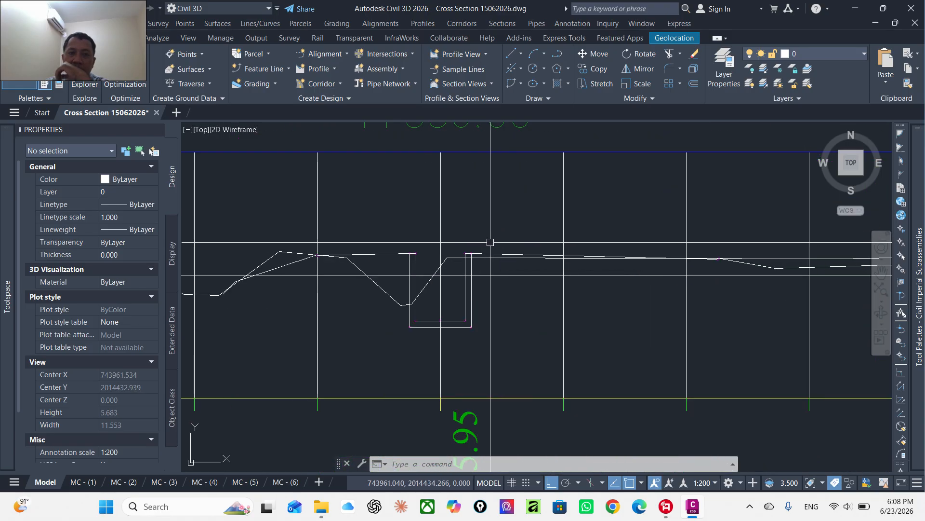
scroll(490, 242, "down", 6)
middle_click_drag(486, 269, 443, 377)
scroll(482, 239, "up", 6)
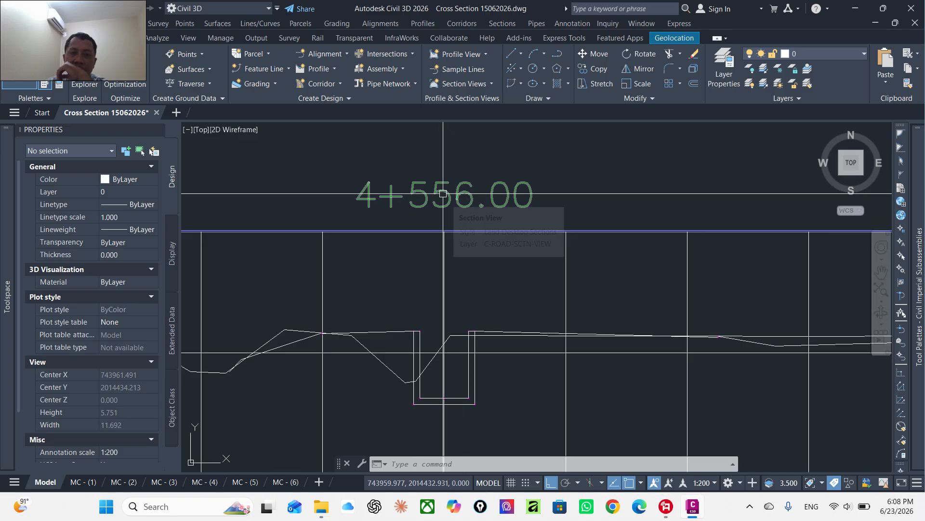
scroll(463, 258, "down", 6)
middle_click_drag(463, 265, 469, 287)
scroll(472, 281, "down", 4)
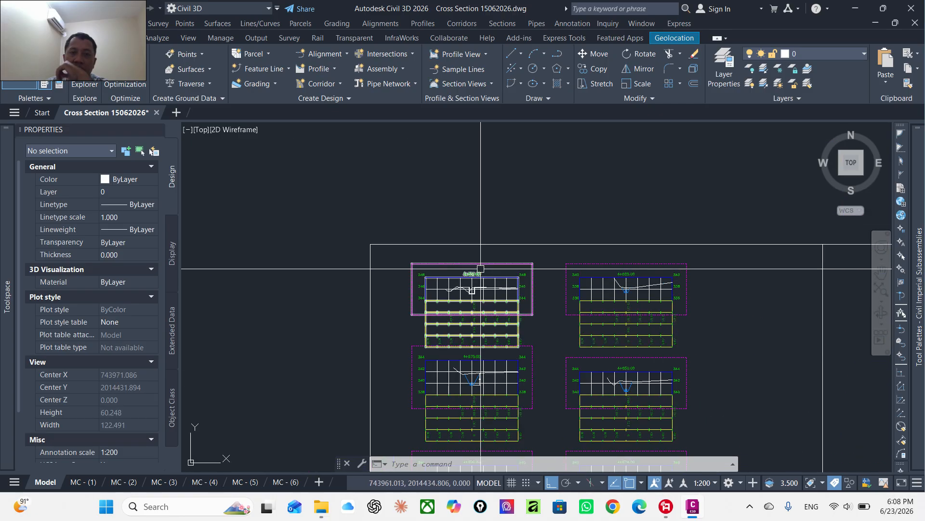
scroll(481, 268, "up", 6)
scroll(482, 289, "up", 3)
scroll(513, 239, "down", 4)
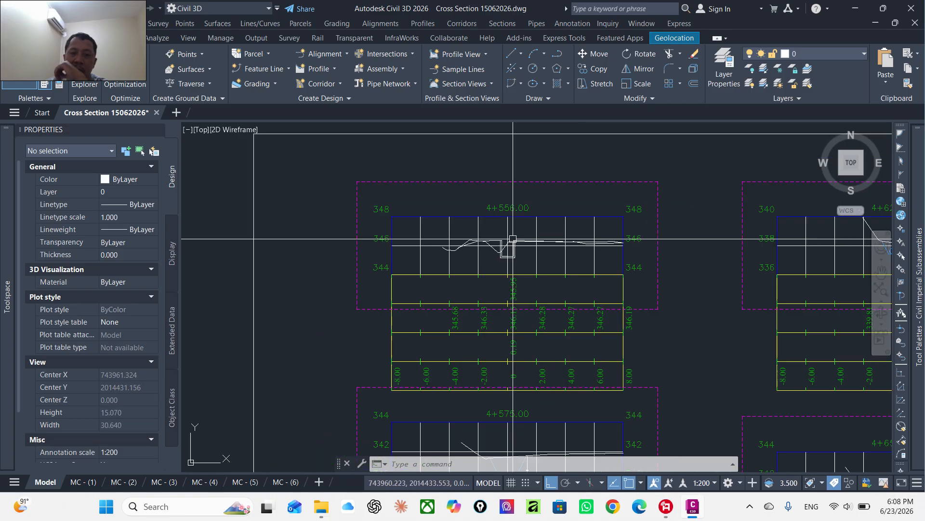
- Examine the trench and pipe in the cross sections at stations 4+600.00 and 4+575.00
scroll(512, 239, "down", 4)
middle_click_drag(513, 417, 529, 225)
scroll(532, 198, "up", 8)
middle_click_drag(549, 392, 535, 196)
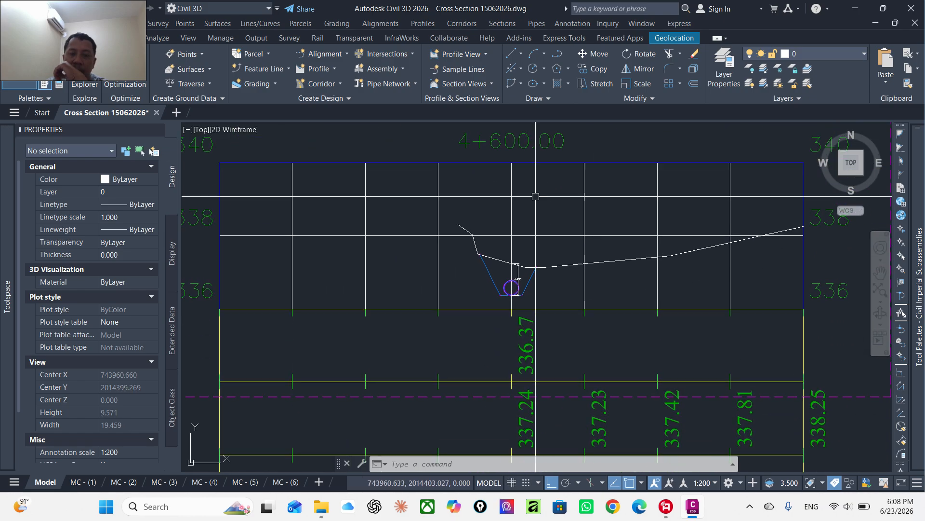
middle_click_drag(518, 300, 516, 333)
scroll(544, 179, "up", 2)
middle_click_drag(542, 169, 499, 347)
scroll(496, 342, "down", 5)
middle_click_drag(505, 205, 489, 288)
scroll(468, 211, "up", 10)
scroll(434, 288, "up", 6)
scroll(501, 212, "down", 14)
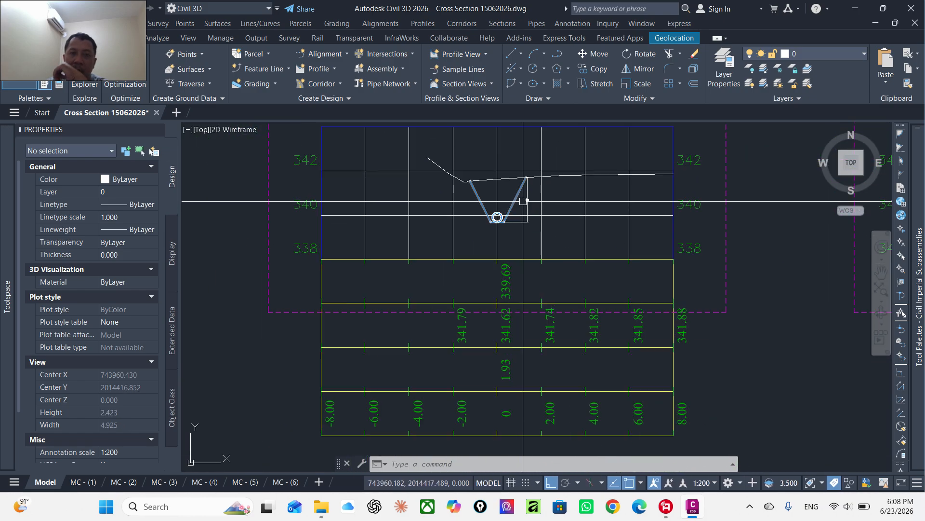
- Compare the channel section at station 4+556.00 with the trench section at station 4+575.00
scroll(558, 233, "down", 18)
middle_click_drag(533, 213, 530, 250)
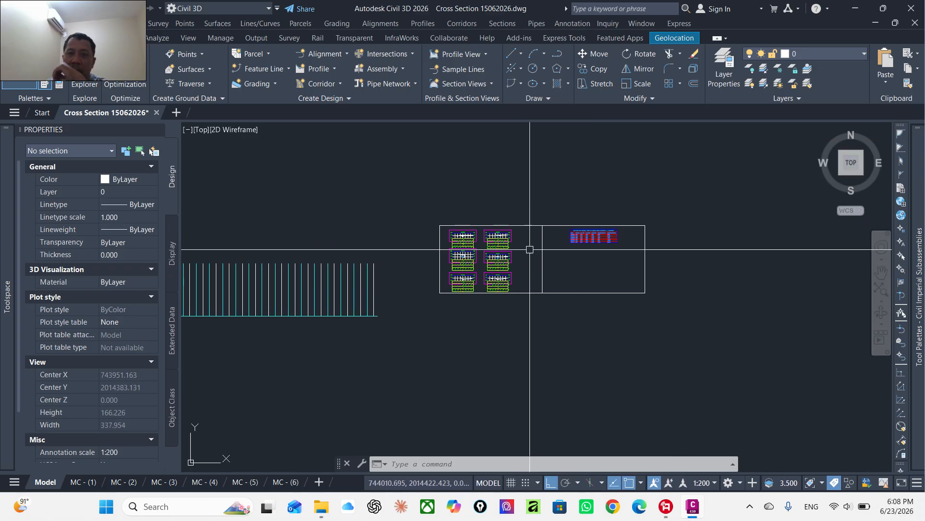
scroll(529, 249, "up", 16)
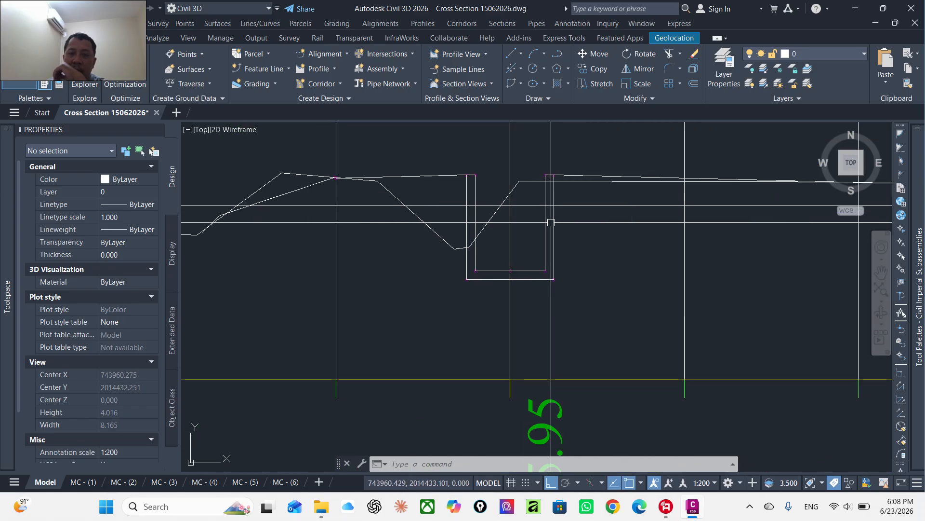
scroll(551, 222, "down", 6)
middle_click_drag(502, 250, 497, 271)
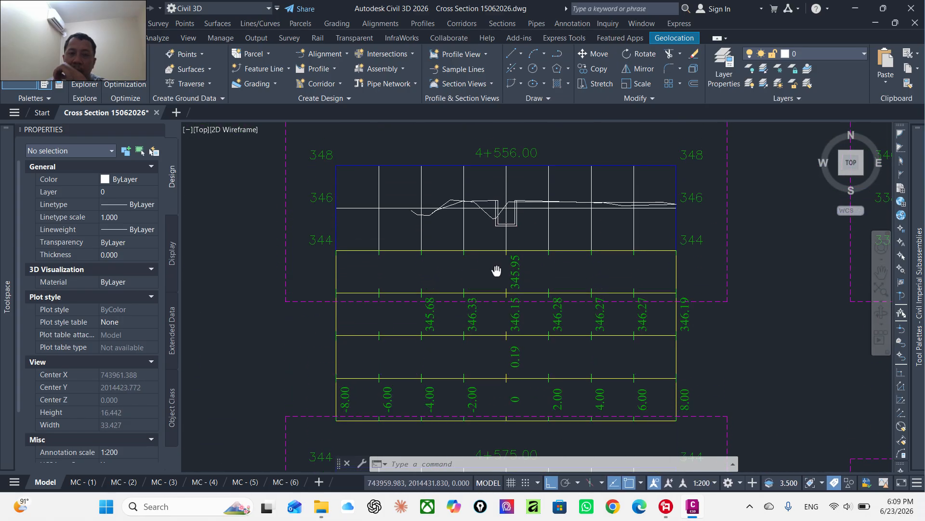
scroll(506, 263, "down", 5)
scroll(537, 340, "up", 7)
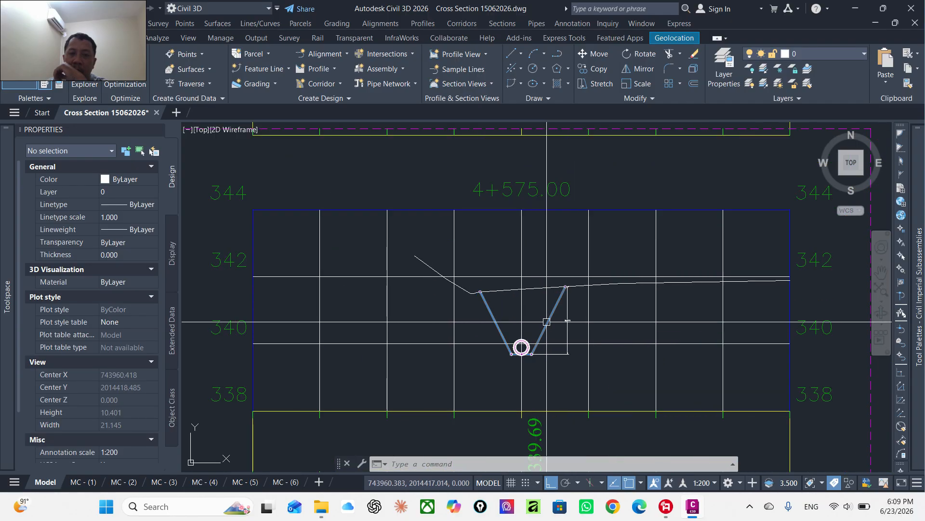
scroll(547, 321, "down", 3)
middle_click_drag(517, 351, 517, 423)
middle_click_drag(522, 326, 505, 441)
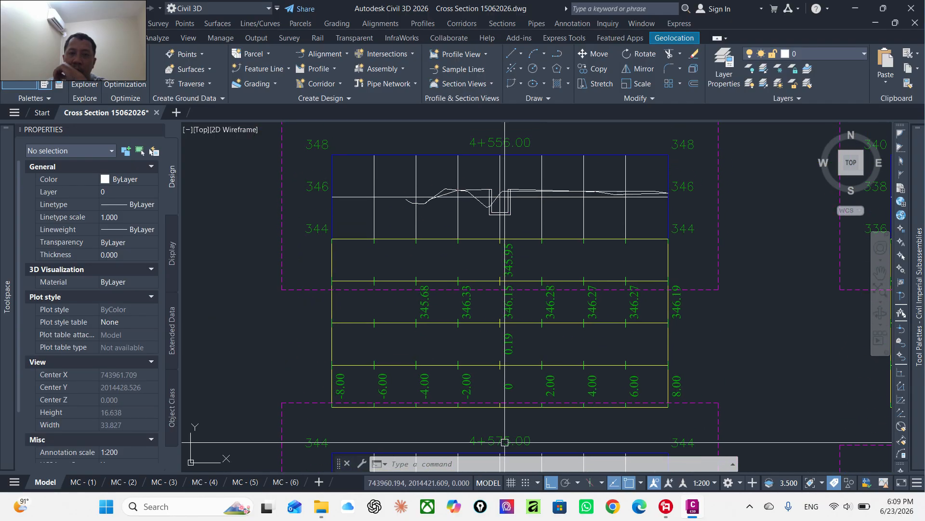
scroll(486, 189, "up", 6)
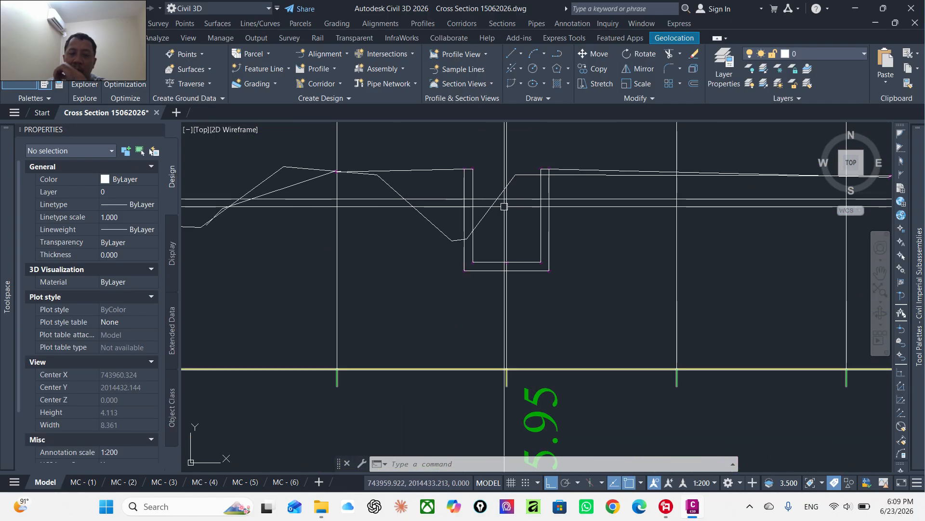
- Read the fill and cut areas and volumes per station in the siphon's cut and fill volume table
scroll(504, 206, "down", 15)
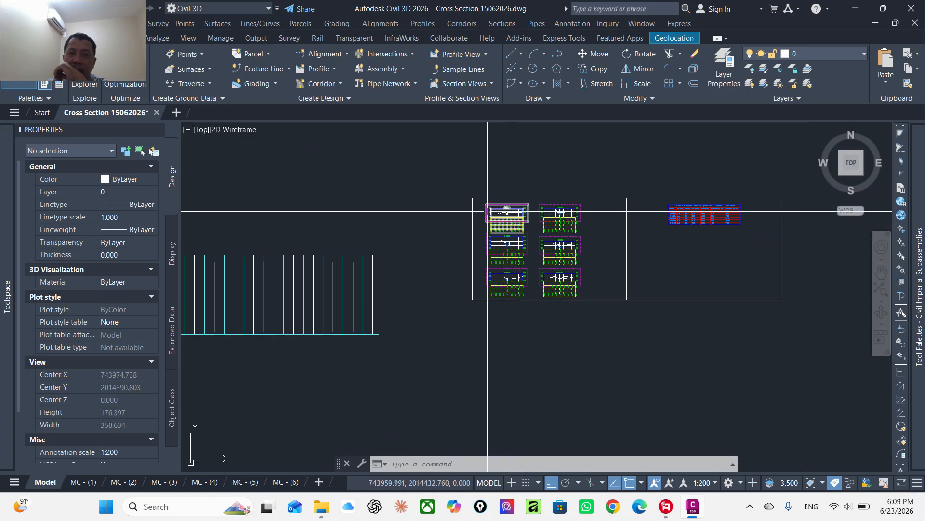
scroll(546, 207, "up", 12)
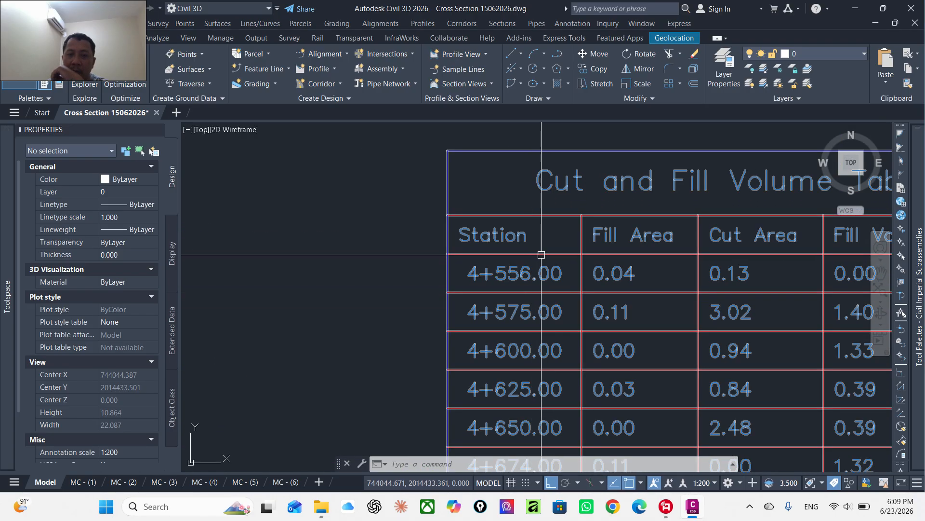
scroll(598, 251, "down", 2)
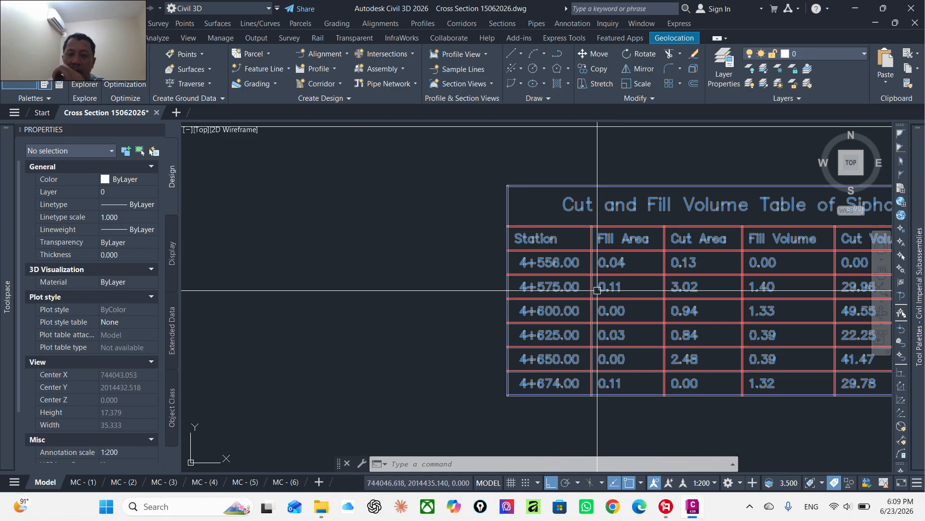
scroll(597, 290, "down", 3)
scroll(562, 282, "up", 2)
scroll(562, 282, "down", 3)
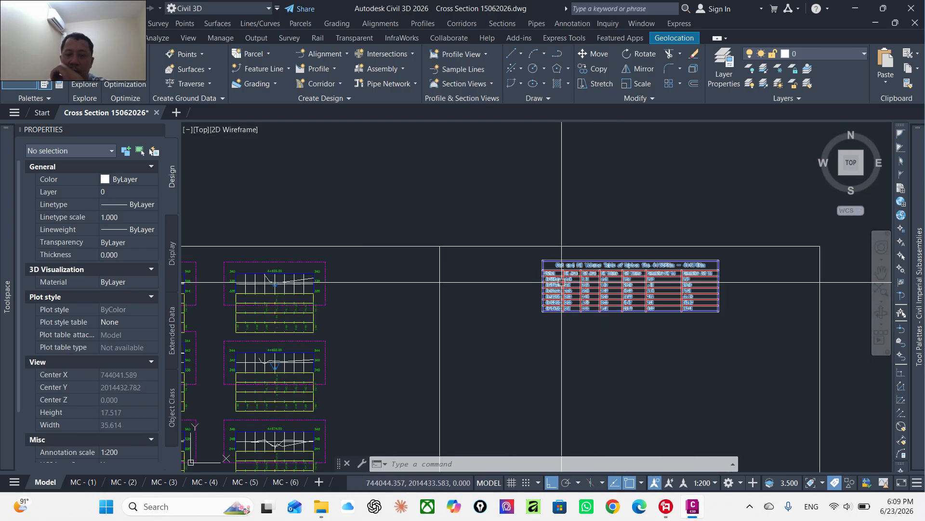
- Inspect the section lines around the channel at station 4+556.00 and return to the overview of all section views
scroll(562, 282, "down", 2)
scroll(271, 279, "up", 8)
scroll(489, 285, "up", 8)
middle_click_drag(532, 277, 512, 318)
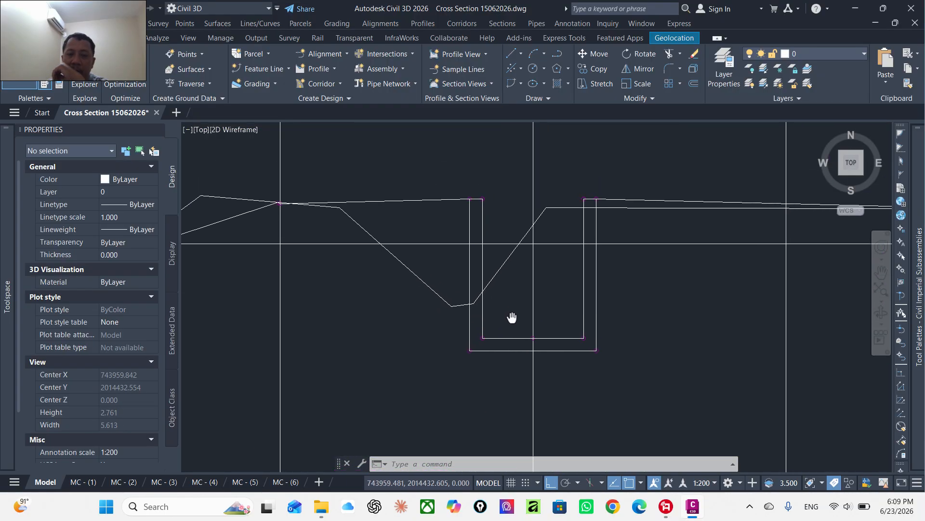
scroll(501, 292, "down", 4)
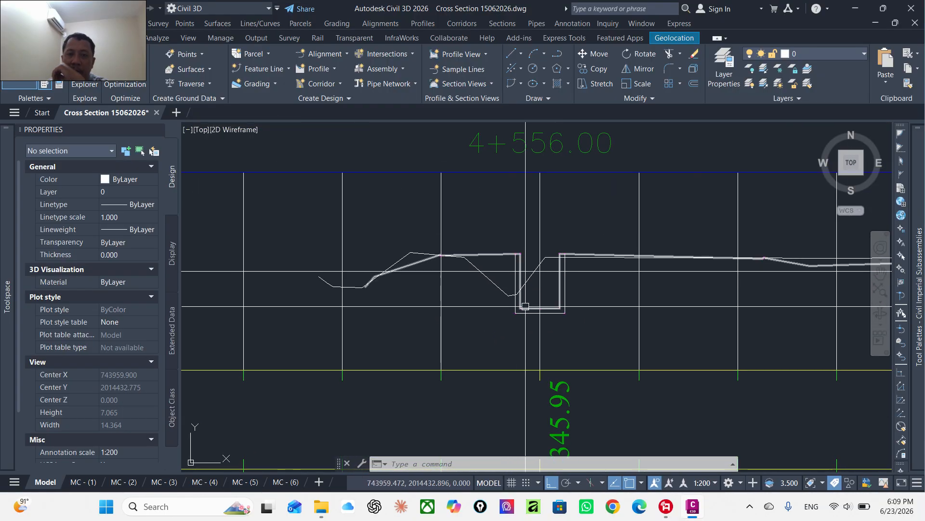
left_click(514, 291)
scroll(591, 284, "down", 2)
key("Escape")
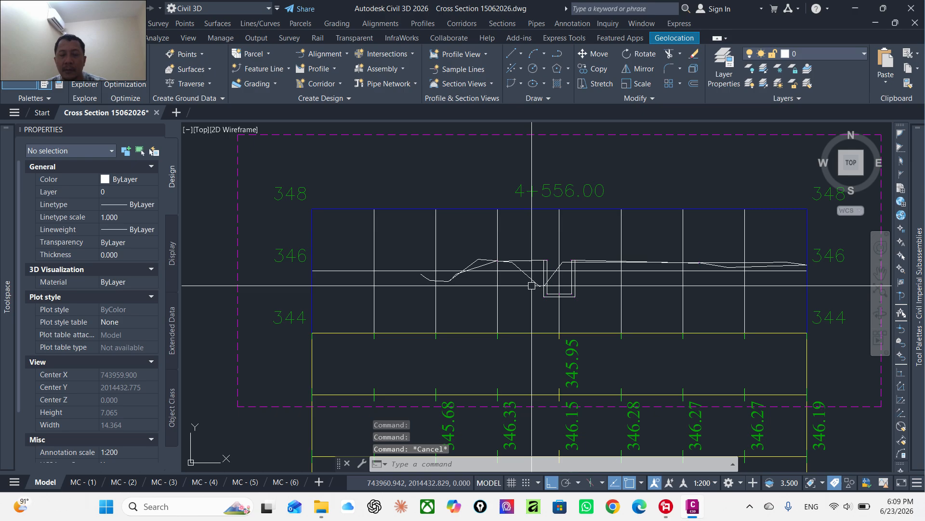
scroll(488, 211, "down", 6)
middle_click_drag(488, 211, 474, 185)
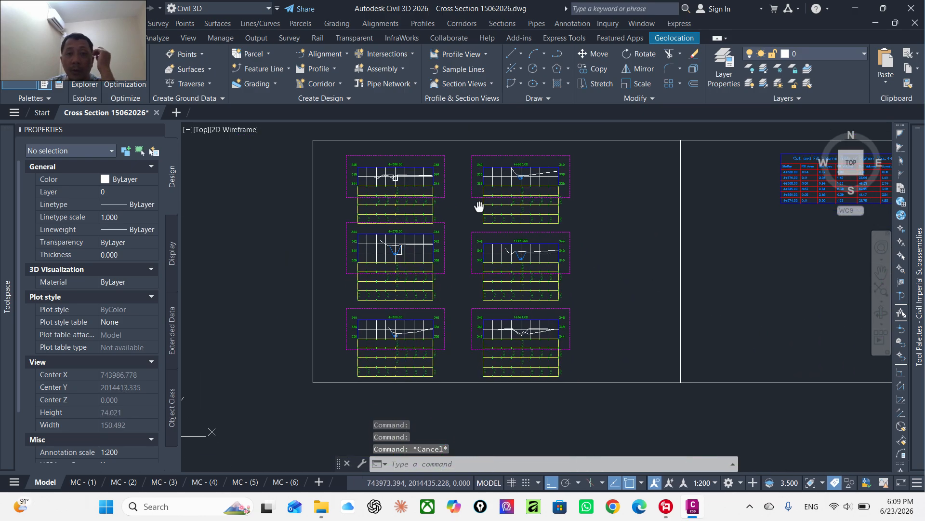
- Start creating multiple section views for sample line group SL-Siphon, stations 4+556.00 to 4+674.00, replacing the station field in the view name with Siphon
left_click(476, 84)
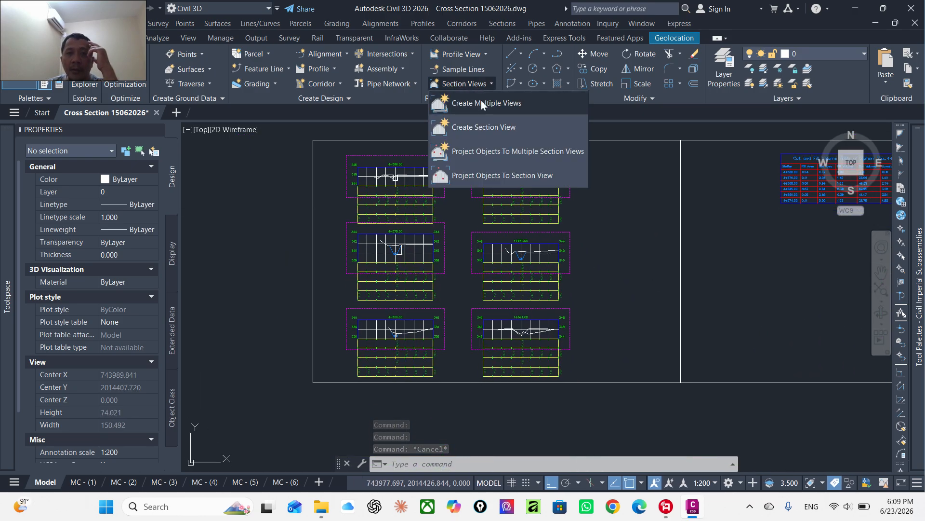
left_click(482, 103)
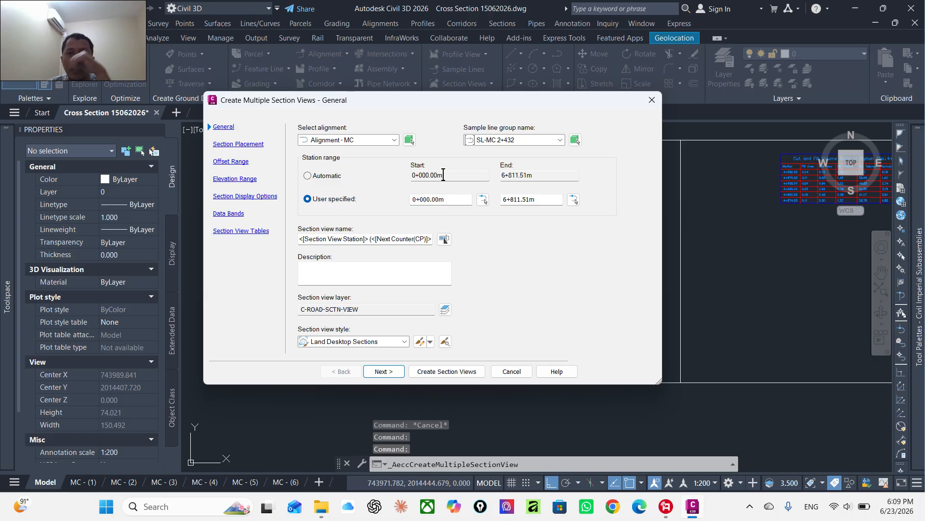
left_click(551, 141)
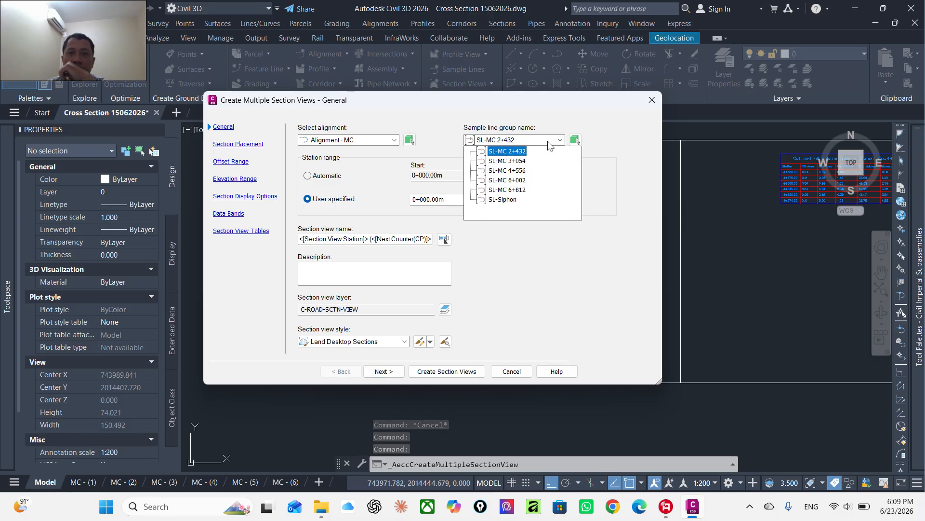
left_click(506, 199)
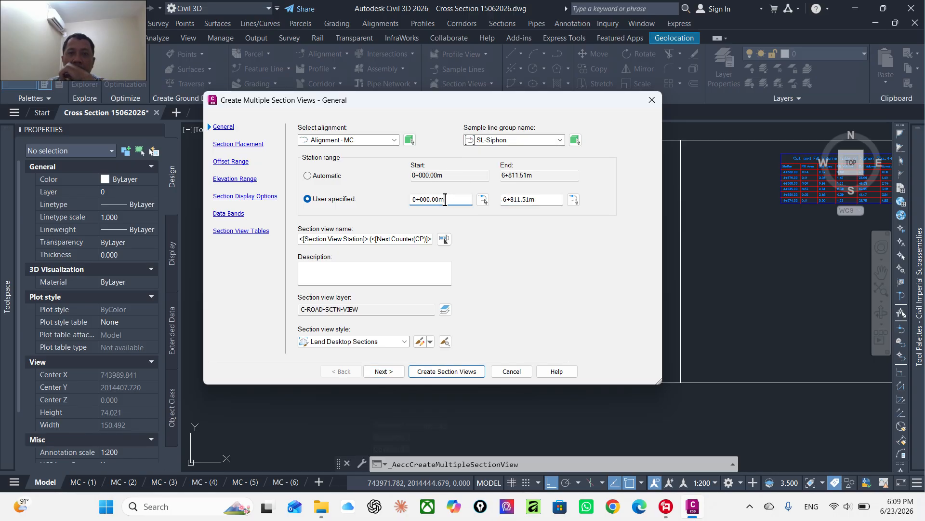
type("455")
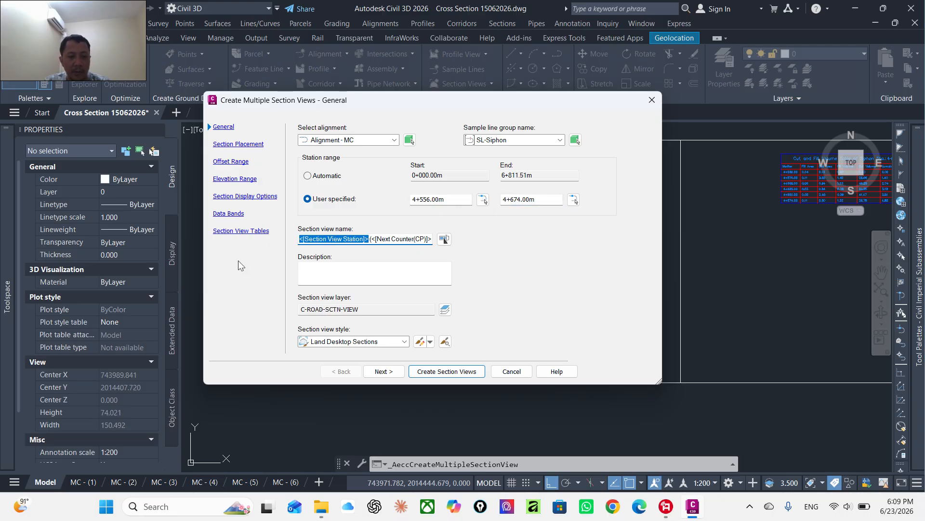
type("S")
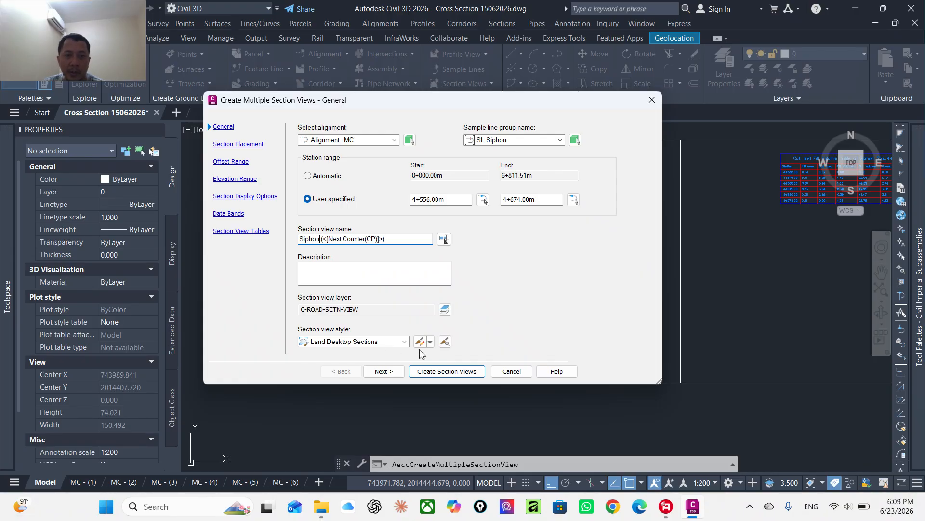
- In the section display options, override the first siphon corridor surface's section style with Finished Ground
left_click(383, 371)
left_click(383, 372)
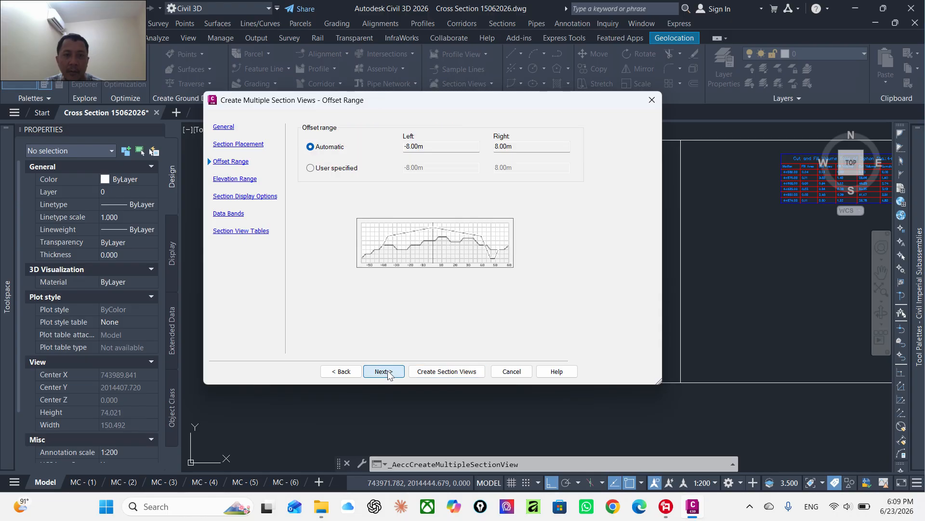
left_click(389, 372)
left_click(391, 372)
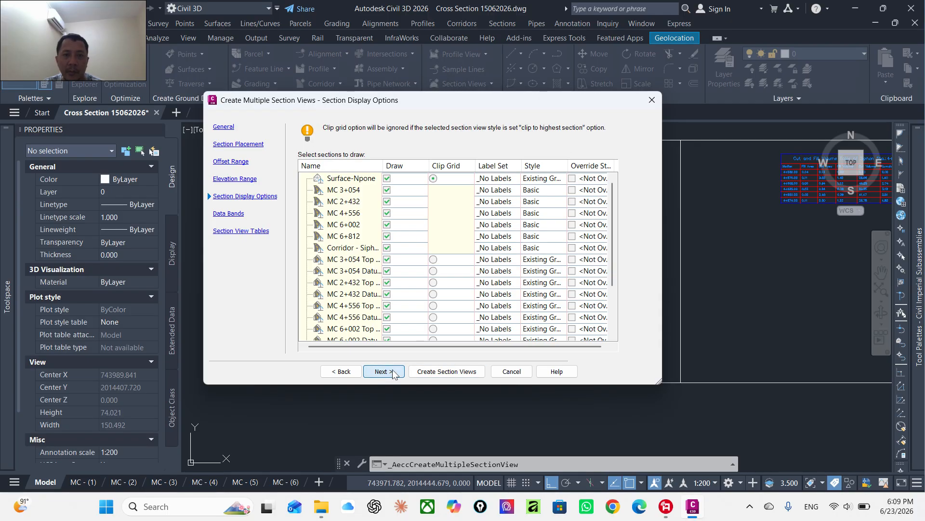
scroll(553, 304, "down", 2)
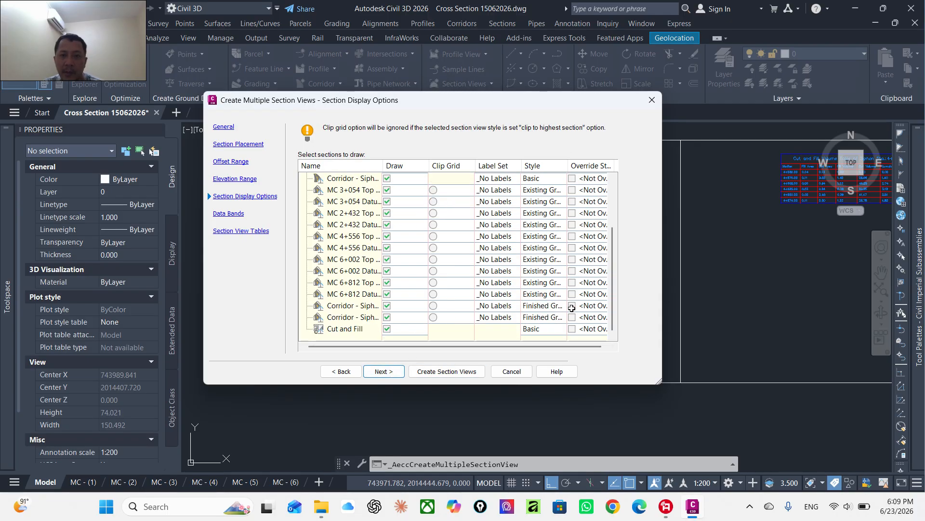
left_click(572, 306)
left_click(490, 195)
left_click(473, 216)
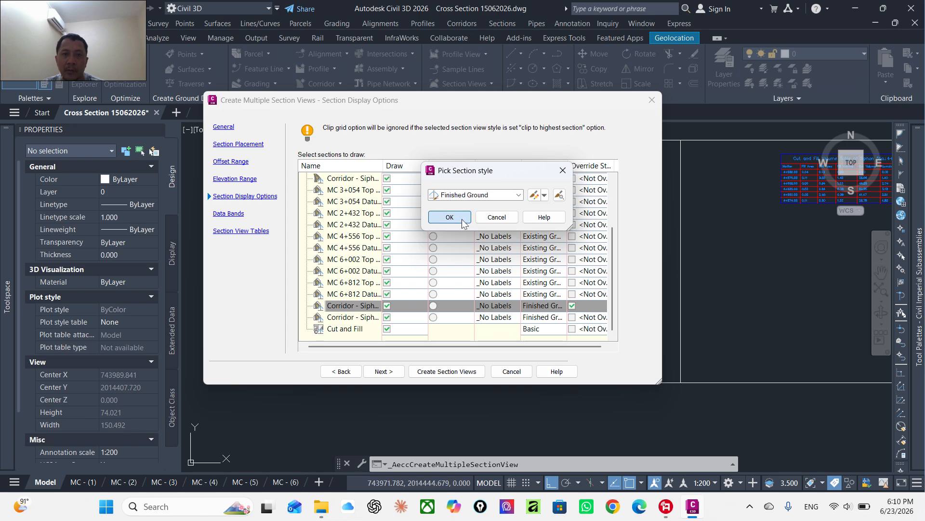
left_click(450, 215)
- Override the second siphon corridor surface's section style with Finished Ground and Surface-Npone's with Existing Ground
left_click(572, 317)
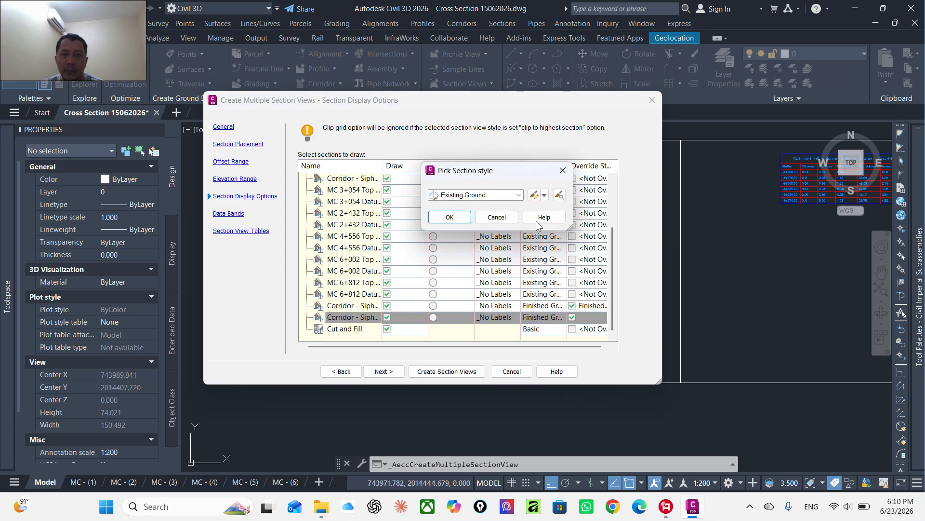
left_click(503, 197)
left_click(475, 216)
left_click(450, 215)
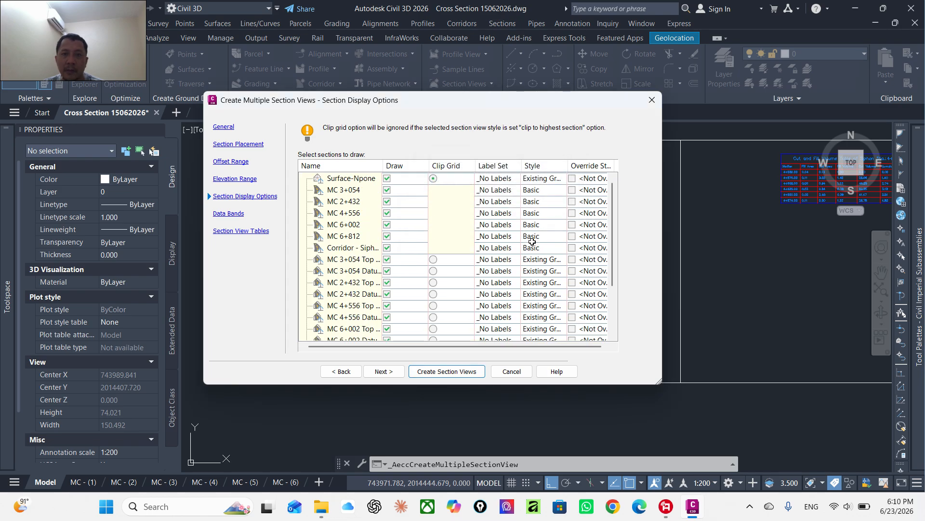
left_click(572, 179)
left_click(446, 215)
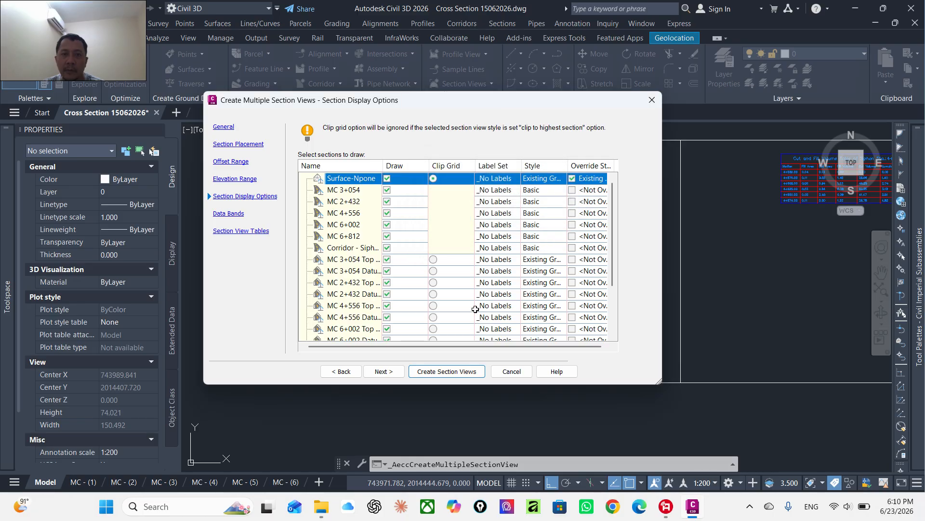
- Create the section views without adding volume tables, placing their origin east of the existing siphon sheets in model space
left_click(392, 371)
left_click(392, 372)
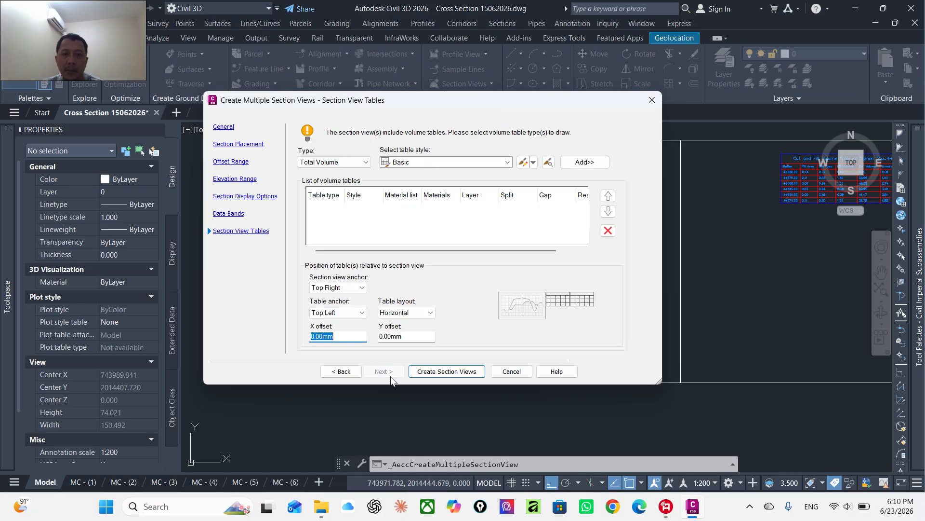
left_click(429, 372)
scroll(441, 283, "down", 8)
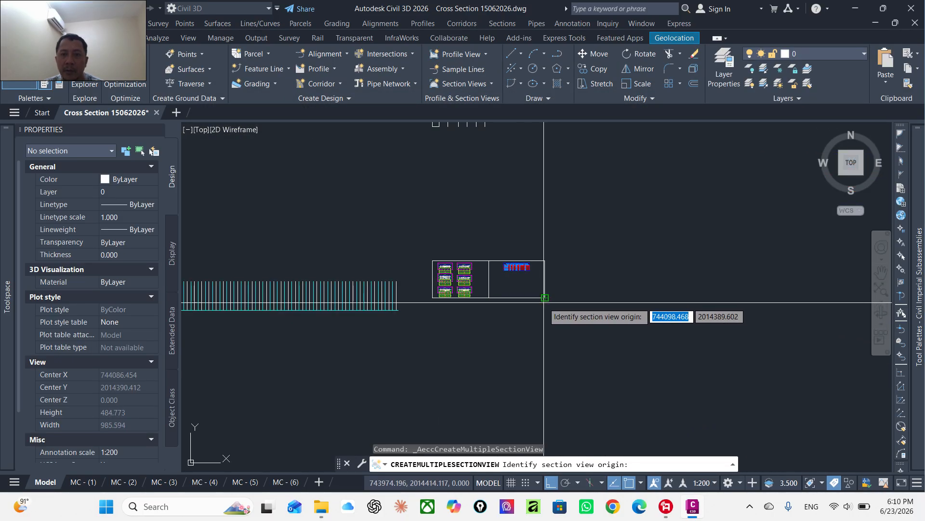
left_click(599, 297)
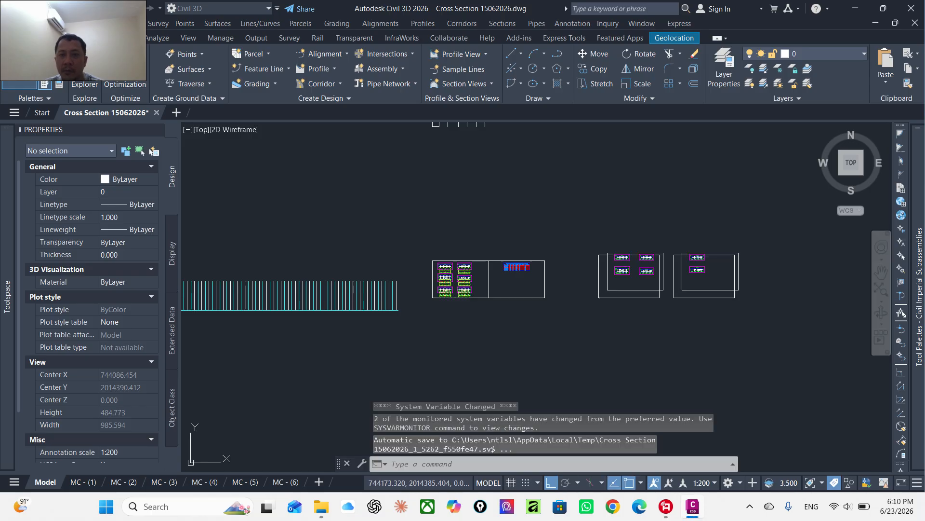
- Inspect the newly created section views, checking the channel at station 4+556.00 and the trench at station 4+575.00
scroll(625, 256, "up", 15)
scroll(482, 207, "down", 6)
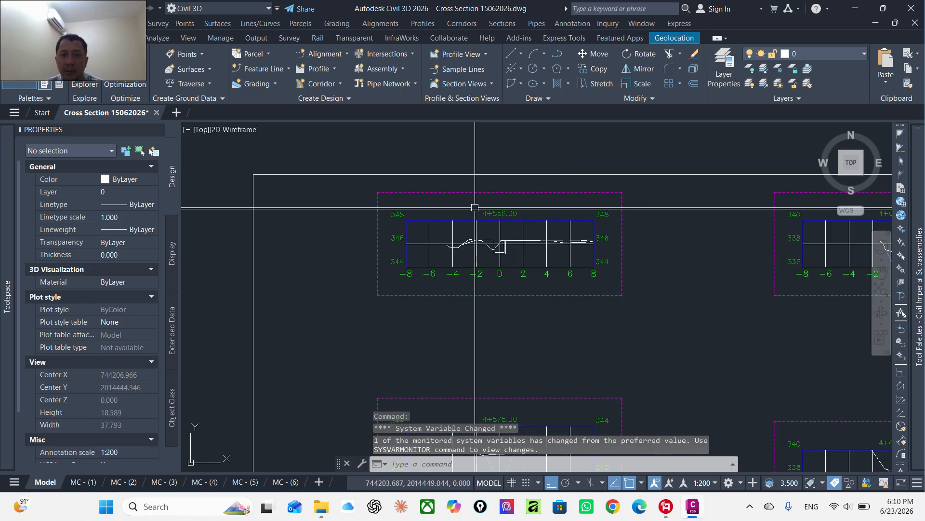
middle_click_drag(529, 394, 495, 260)
scroll(455, 178, "up", 8)
middle_click_drag(458, 180, 434, 291)
scroll(434, 293, "down", 6)
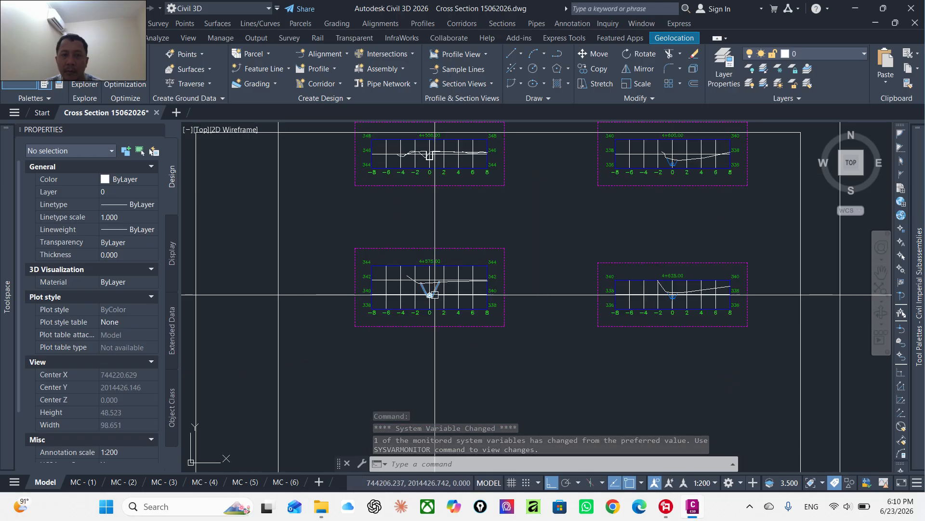
middle_click_drag(585, 251, 358, 334)
middle_click_drag(553, 306, 791, 306)
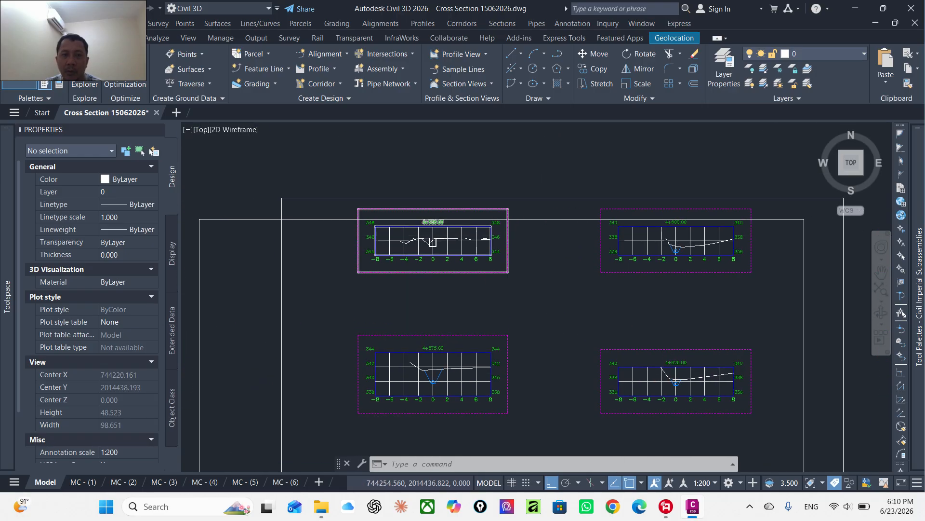
scroll(424, 236, "up", 8)
scroll(386, 236, "down", 8)
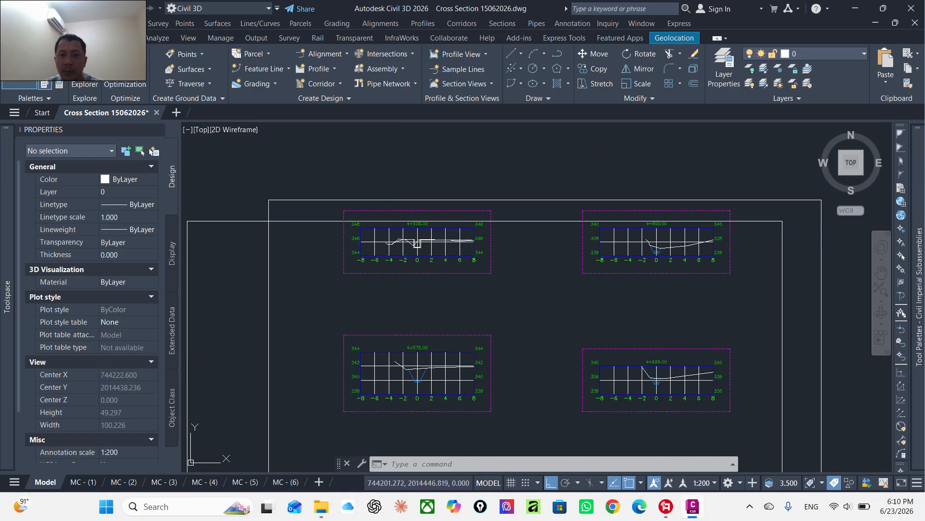
- Examine the channel and existing ground section lines in the new view at station 4+674.00
middle_click_drag(631, 287, 349, 237)
middle_click_drag(714, 298, 372, 248)
scroll(579, 267, "up", 8)
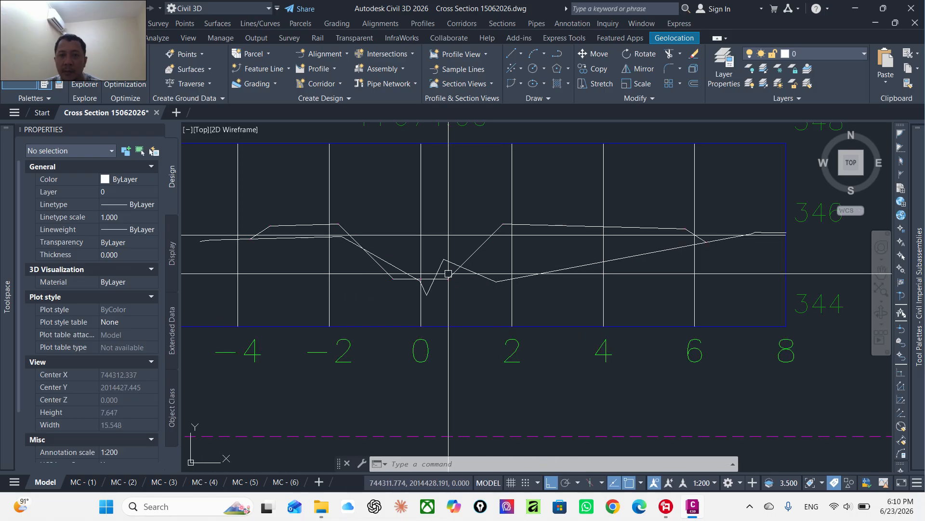
left_click(583, 313)
left_click(567, 306)
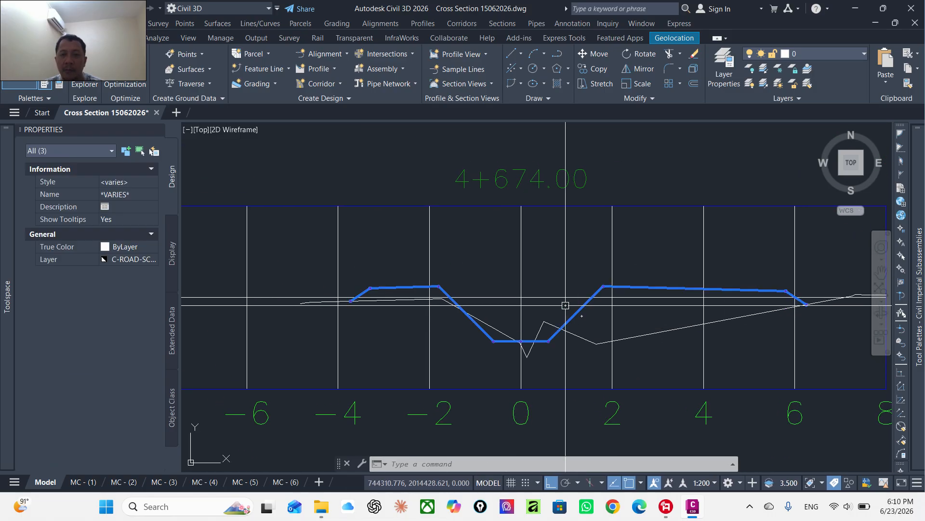
middle_click_drag(493, 304, 689, 303)
key("Escape")
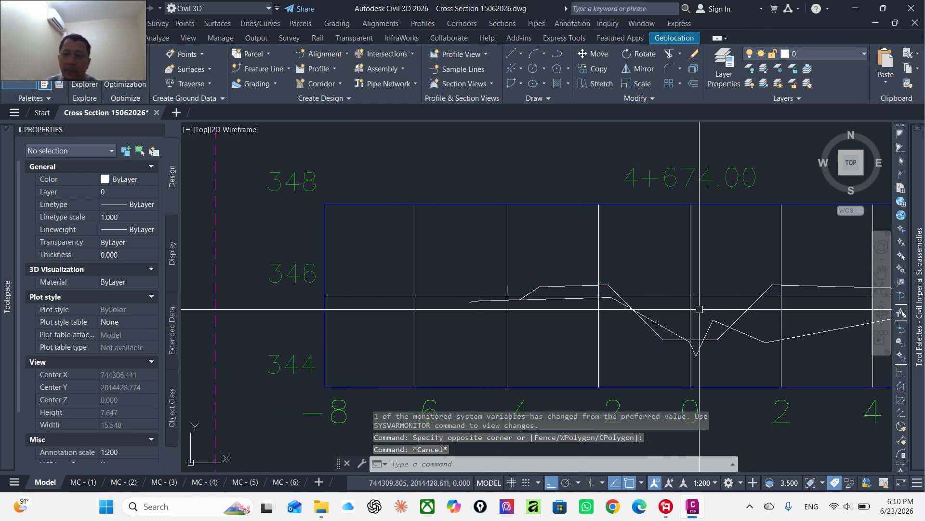
scroll(696, 316, "down", 8)
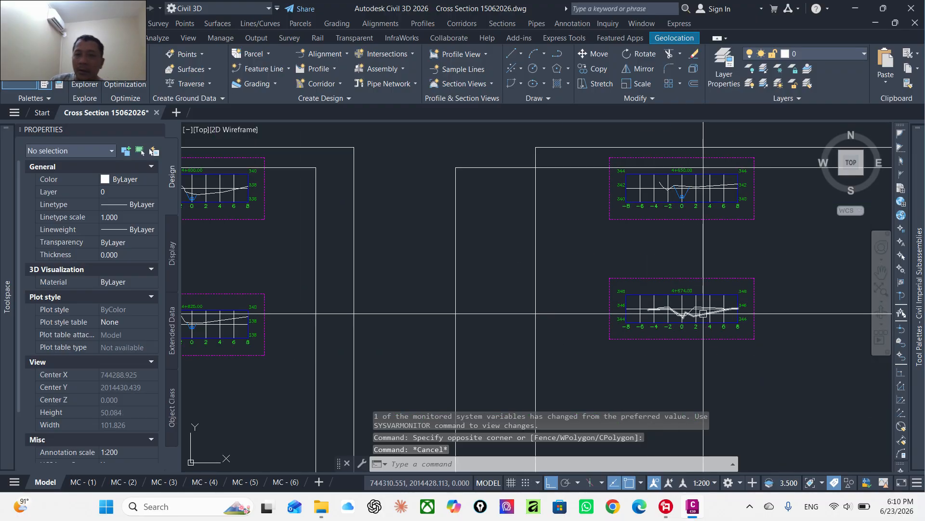
scroll(679, 314, "up", 6)
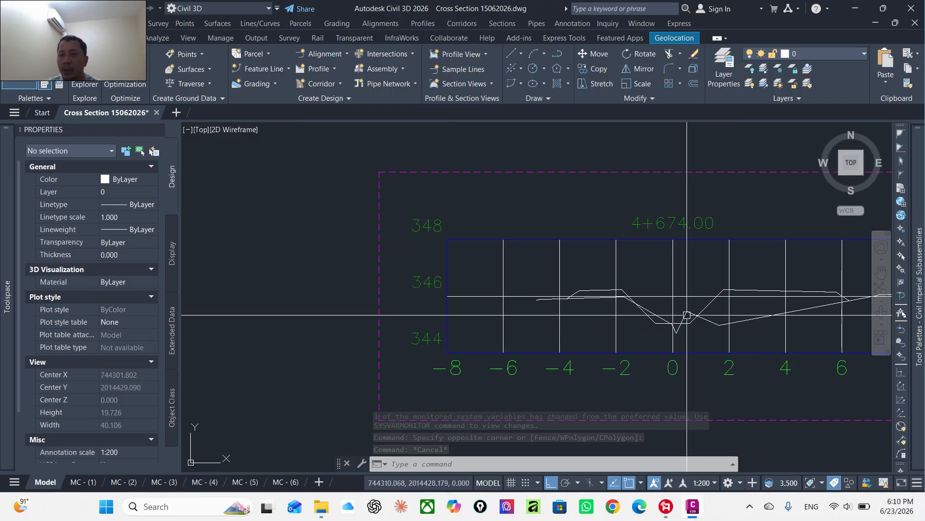
scroll(652, 294, "up", 2)
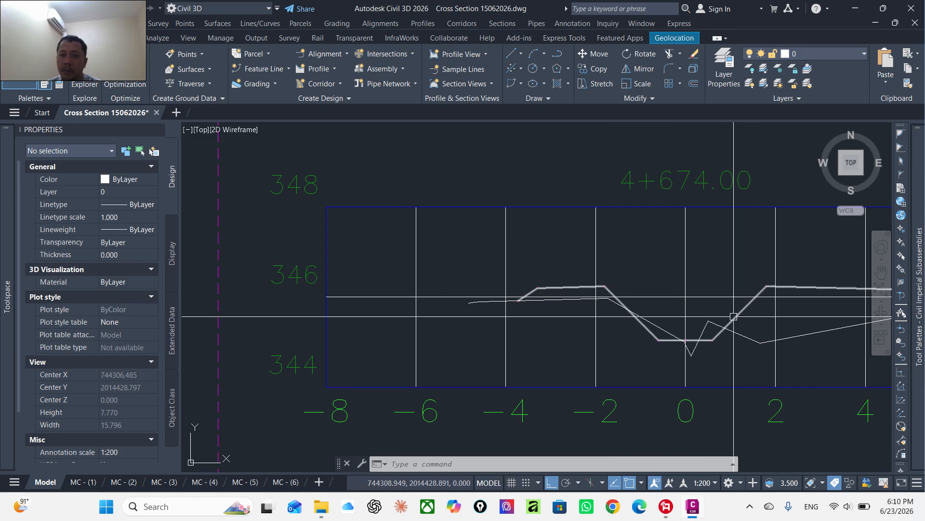
- Compare the new view's channel section at station 4+556.00 with the pipe trench section at station 4+575.00
scroll(733, 316, "down", 12)
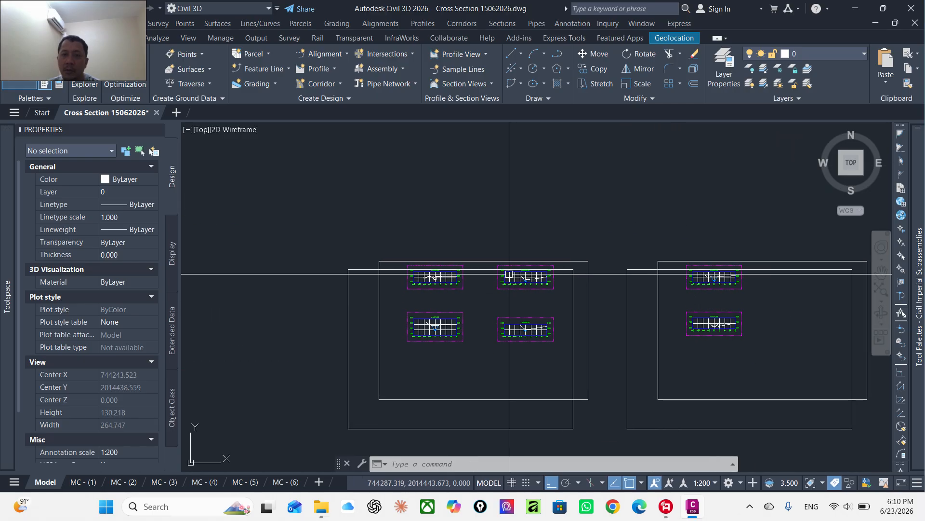
scroll(509, 275, "up", 15)
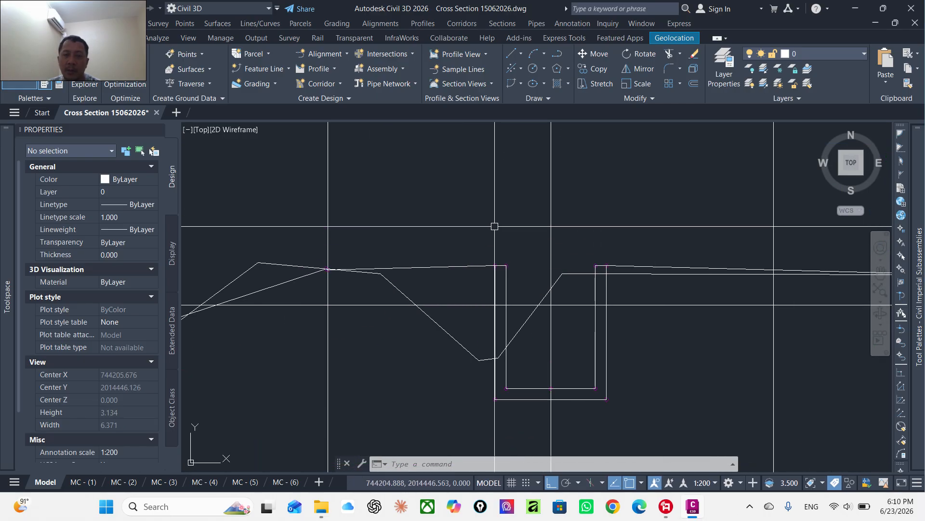
scroll(494, 226, "down", 6)
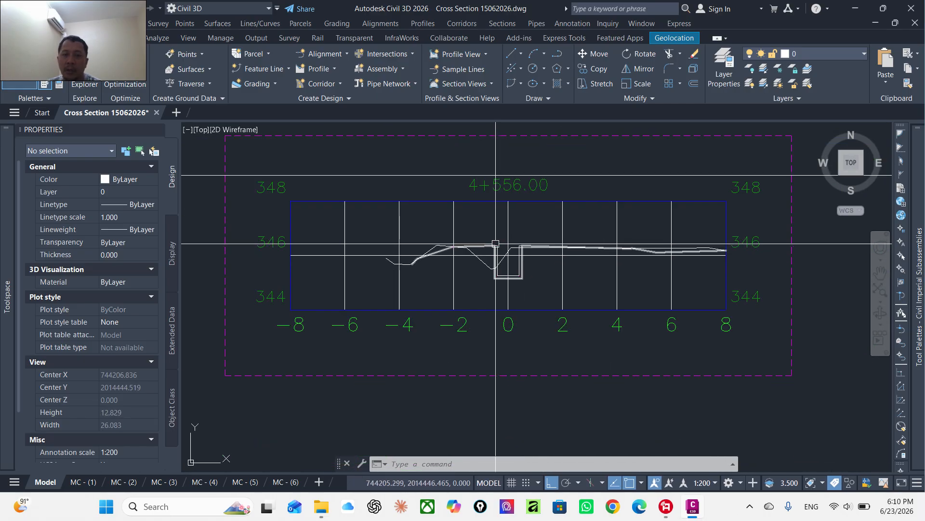
scroll(495, 243, "up", 4)
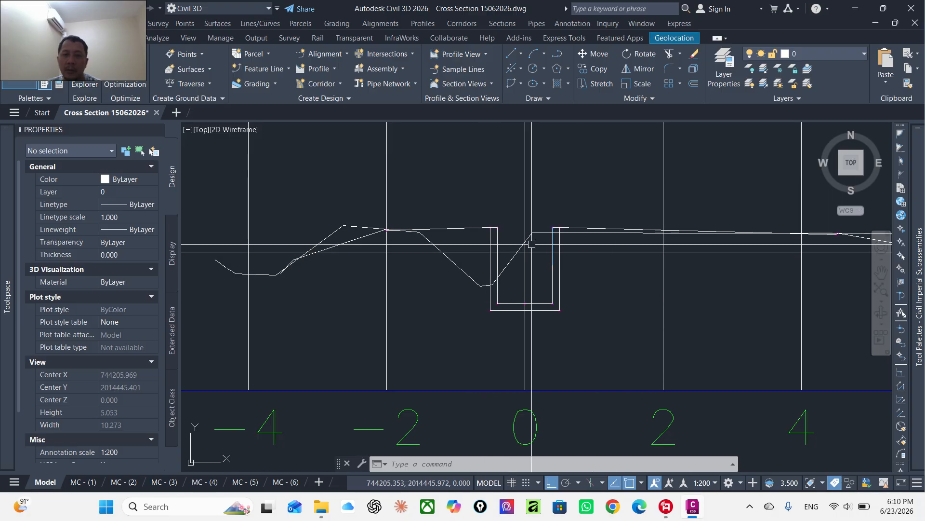
middle_click_drag(512, 260, 503, 251)
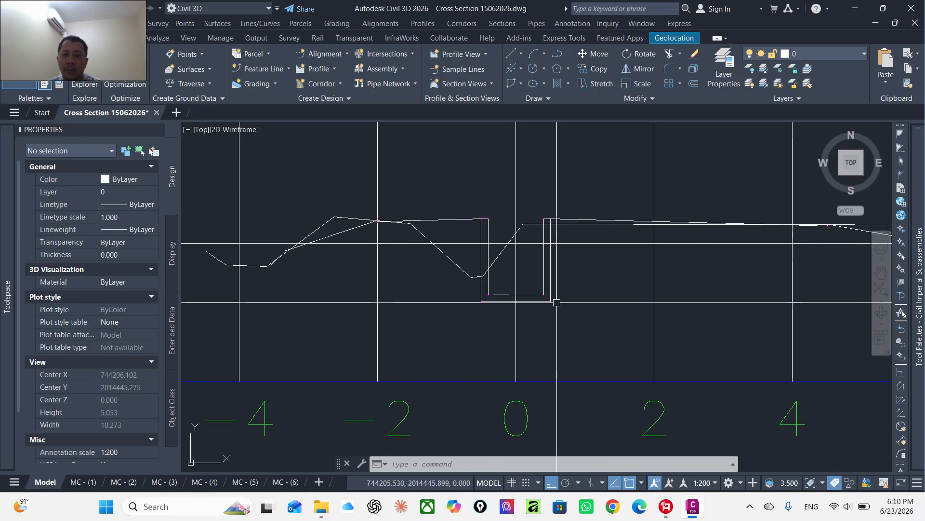
scroll(525, 249, "down", 6)
middle_click_drag(533, 316, 506, 189)
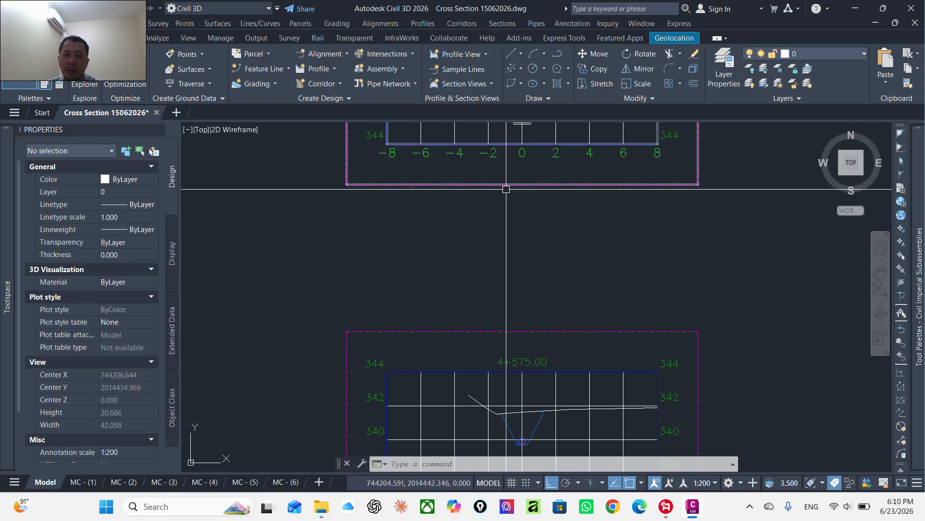
middle_click_drag(506, 453, 508, 278)
scroll(508, 309, "up", 14)
scroll(620, 246, "down", 12)
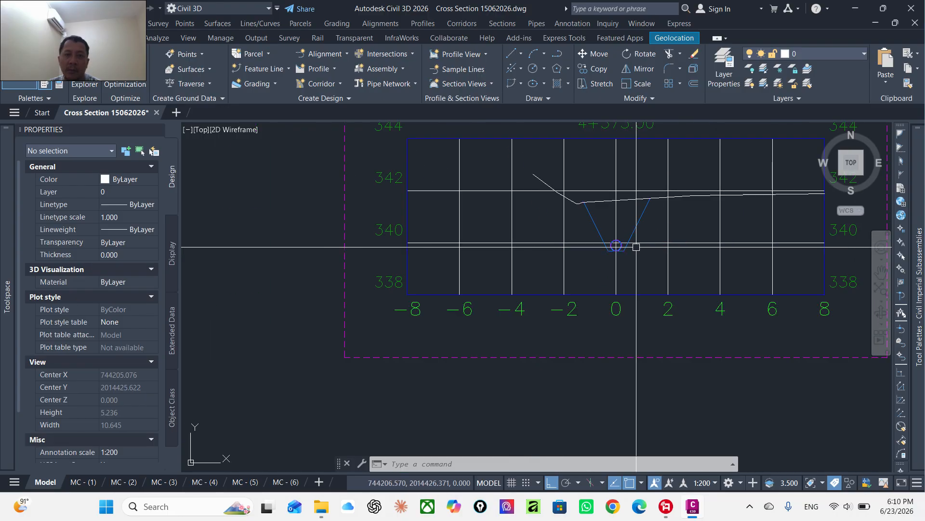
- Return to the earlier section views with data bands and examine the channel section at station 4+556.00
scroll(637, 247, "down", 20)
middle_click_drag(531, 220, 531, 345)
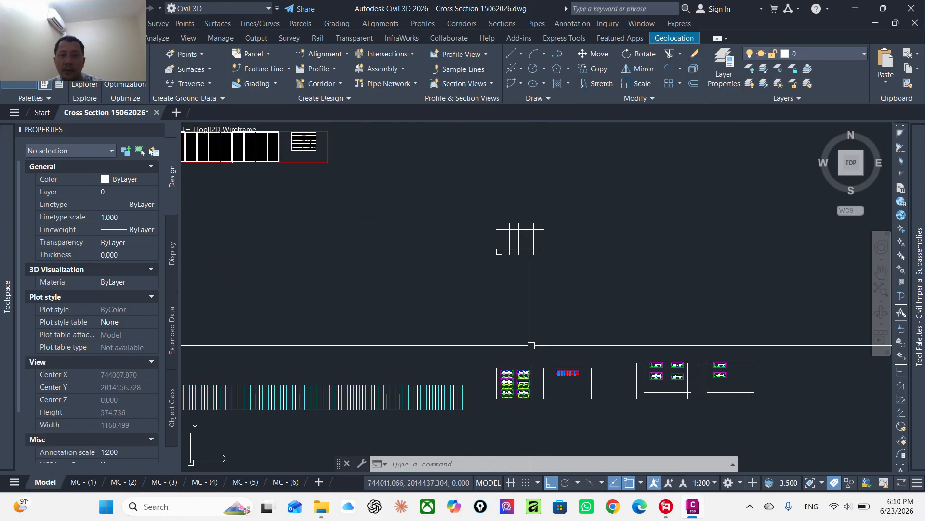
key("Escape")
key("Escape")
scroll(573, 357, "up", 8)
scroll(514, 265, "down", 8)
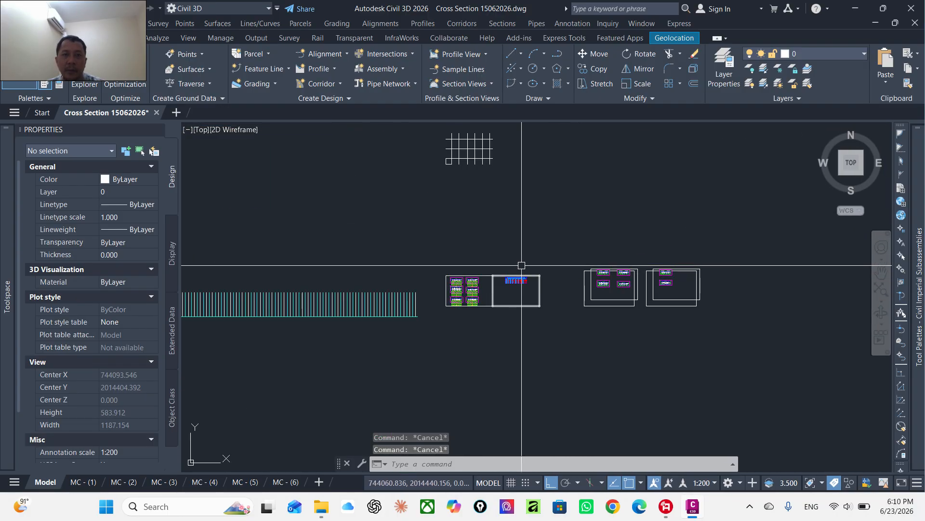
middle_click_drag(519, 269, 512, 352)
scroll(512, 352, "up", 12)
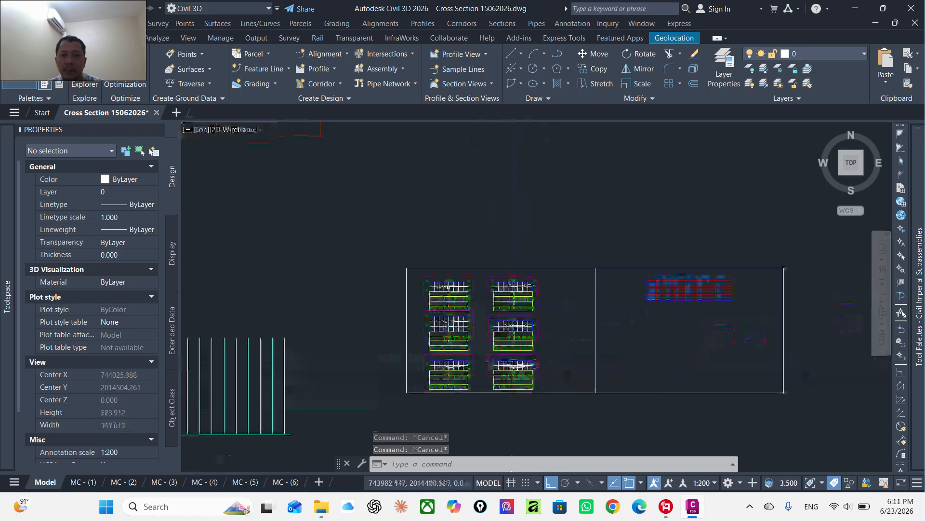
scroll(577, 311, "down", 8)
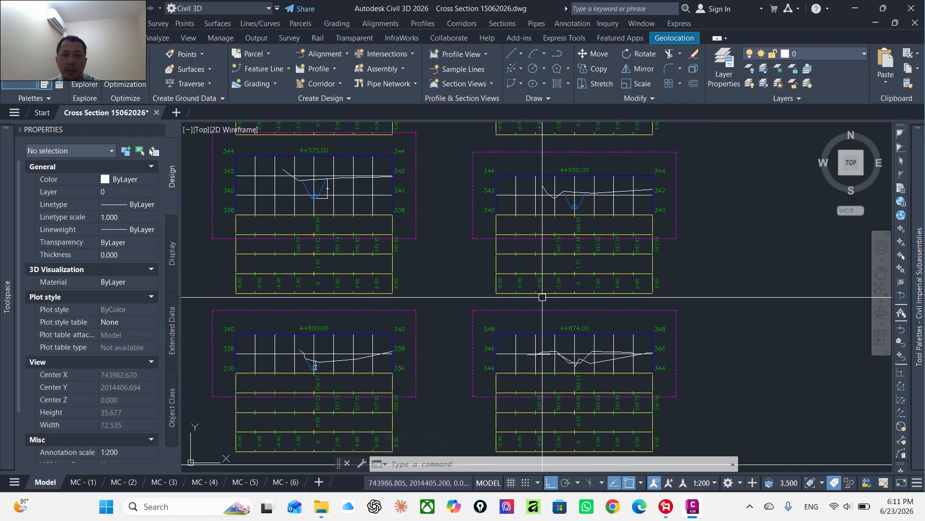
scroll(466, 238, "up", 12)
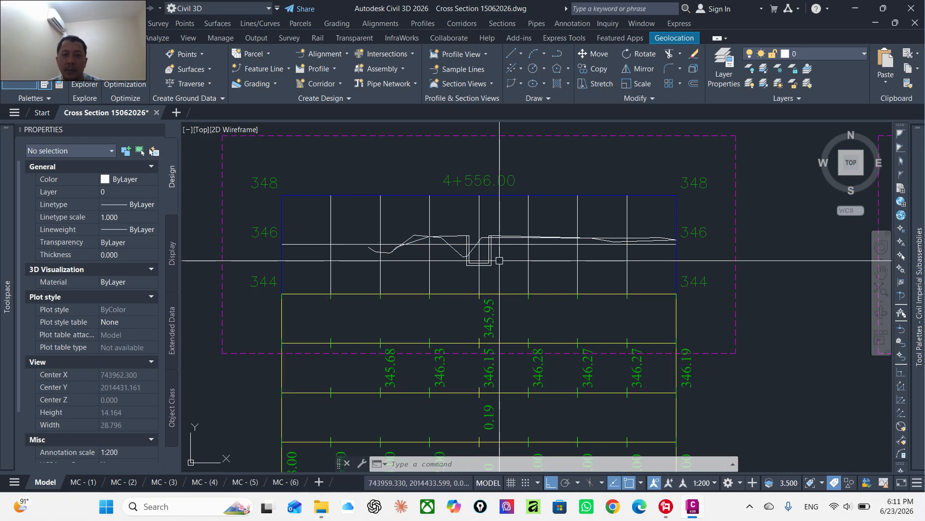
key("Escape")
middle_click_drag(492, 260, 419, 249)
scroll(419, 249, "up", 2)
scroll(420, 241, "down", 8)
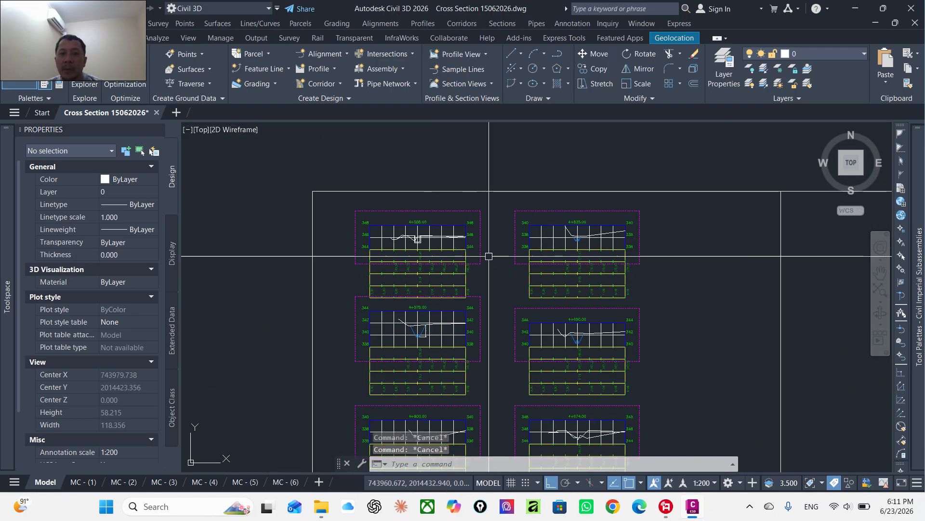
- Review the cut, fill and cumulative volumes in the siphon's cut and fill volume table
middle_click_drag(630, 264, 355, 266)
middle_click_drag(818, 260, 585, 265)
scroll(580, 258, "up", 6)
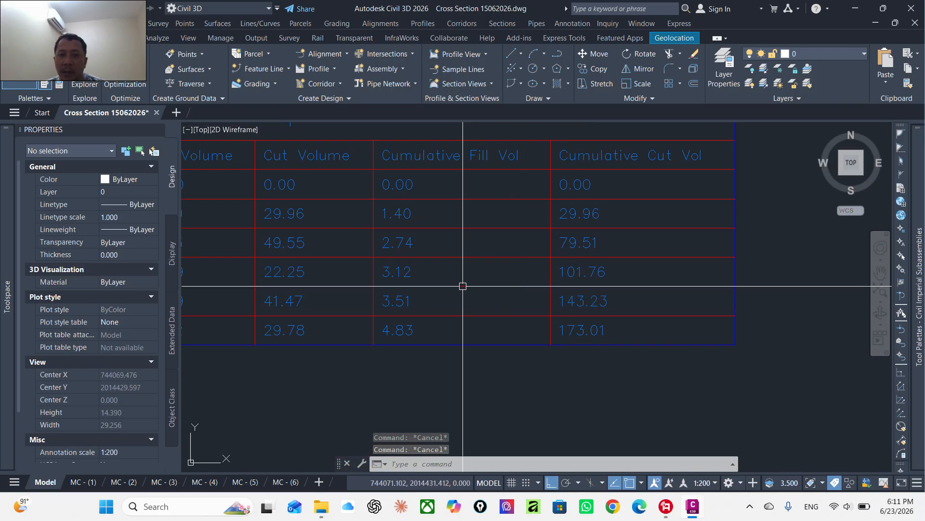
middle_click_drag(376, 287, 545, 299)
scroll(545, 299, "down", 4)
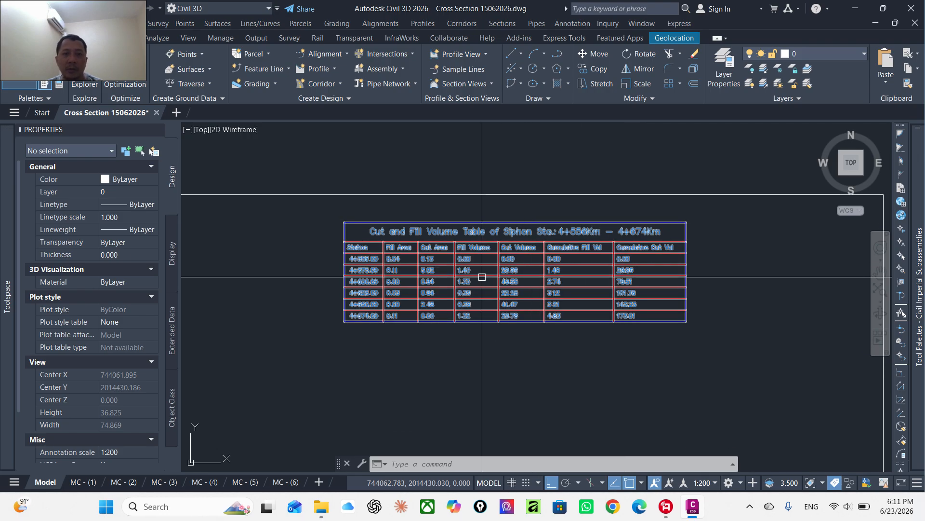
- Check the siphon table's cumulative cut and fill volumes against the pipe trench sections at stations 4+625.00 and 4+575.00
scroll(577, 284, "up", 5)
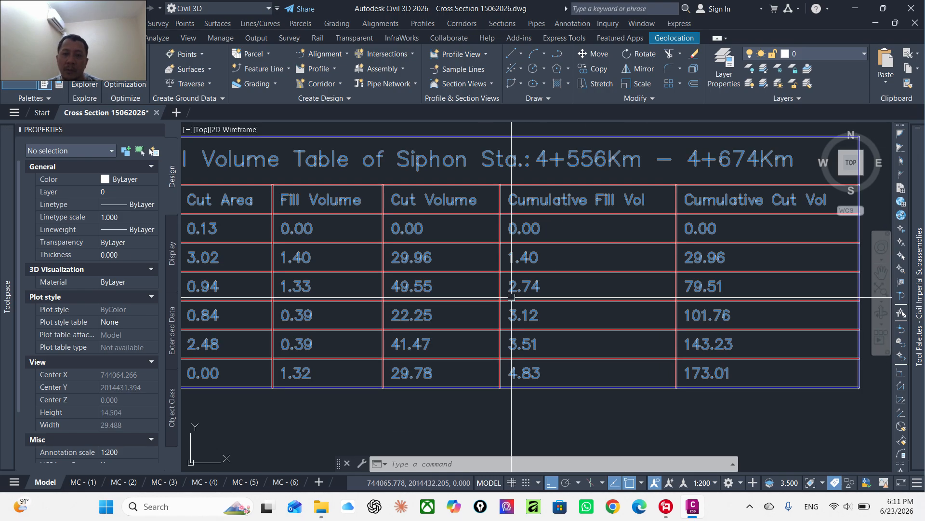
scroll(560, 298, "down", 3)
scroll(560, 298, "down", 6)
scroll(563, 264, "up", 7)
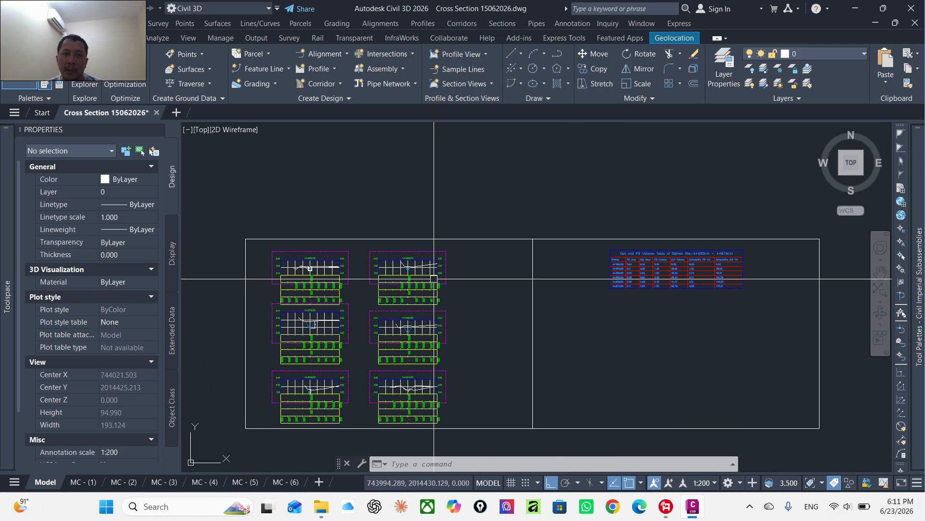
middle_click_drag(563, 263, 519, 251)
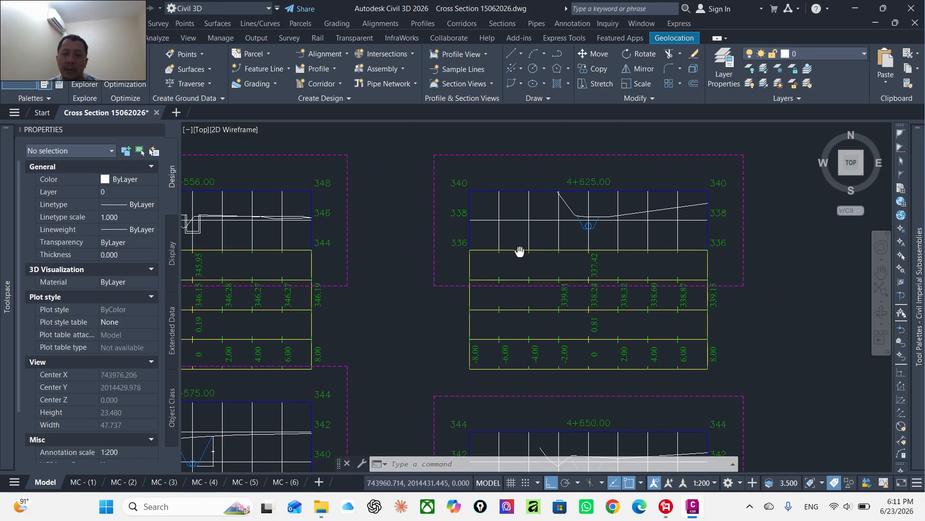
middle_click_drag(599, 285, 582, 266)
scroll(523, 271, "down", 4)
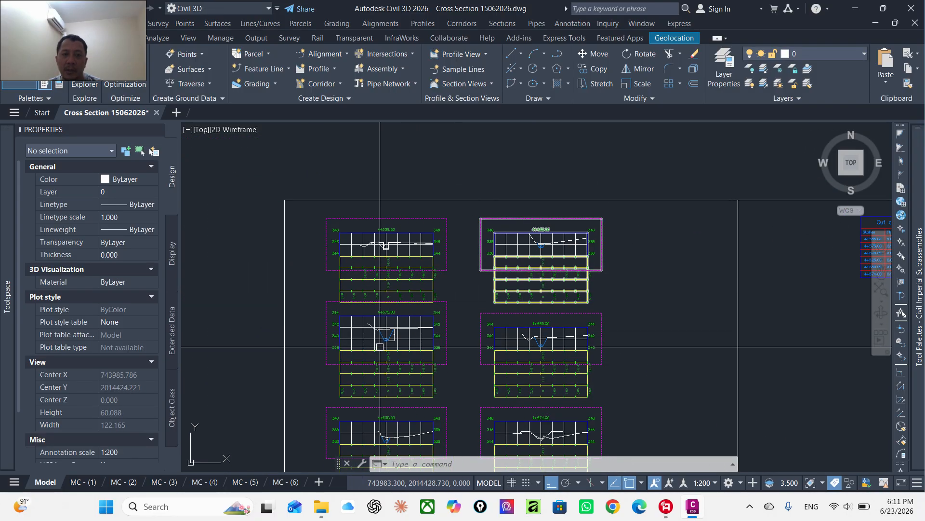
scroll(379, 345, "up", 8)
mouse_move(671, 509)
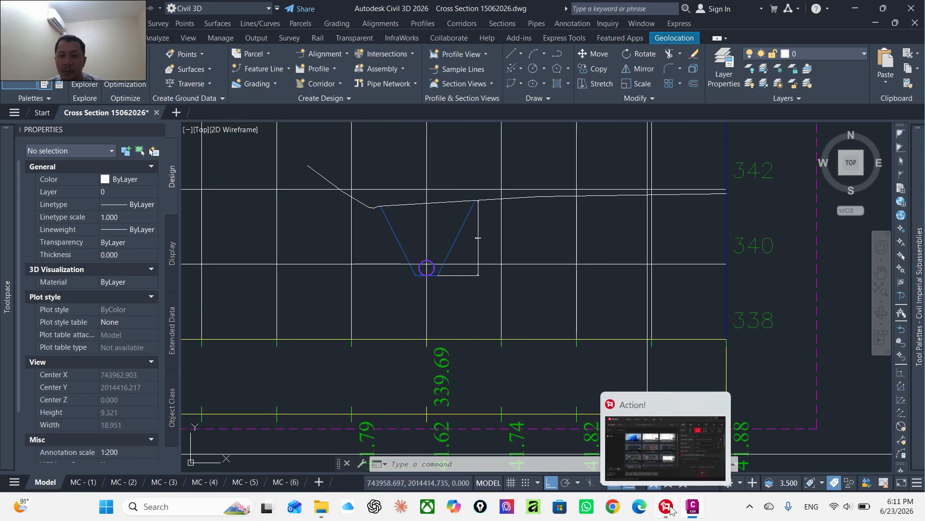
left_click(670, 509)
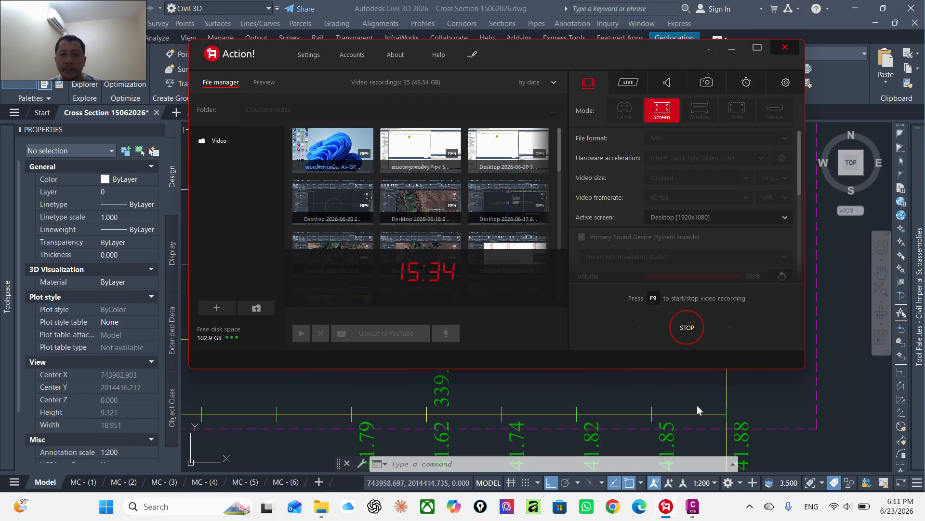